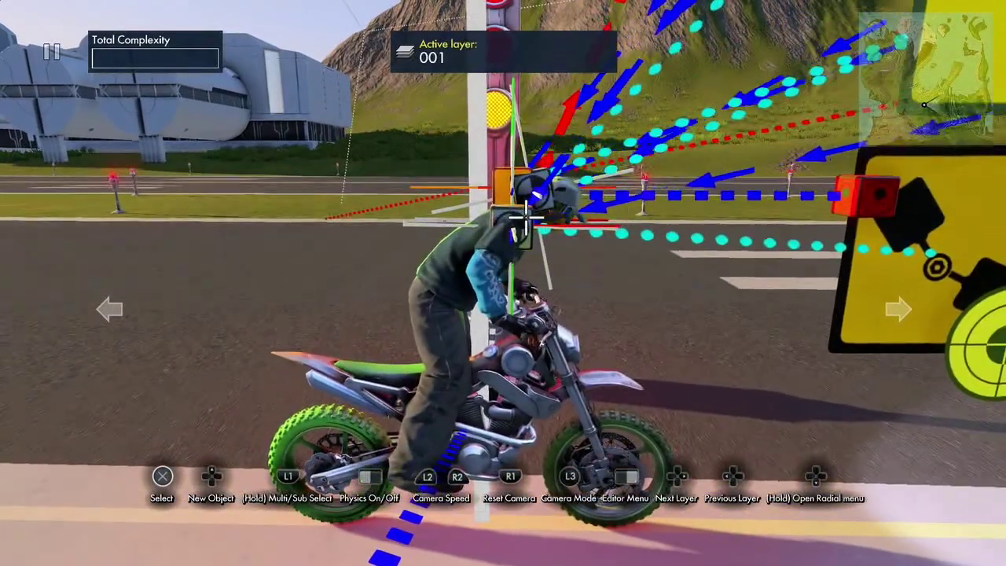
Move the three marked cubes off the orange boxes at the rider's head to a row above the rider
click(525, 214)
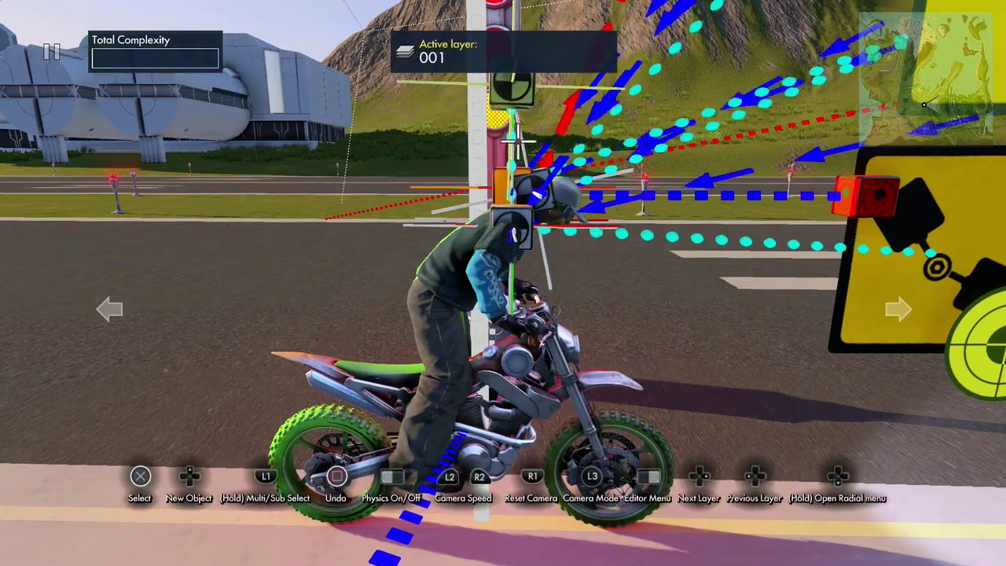
click(515, 226)
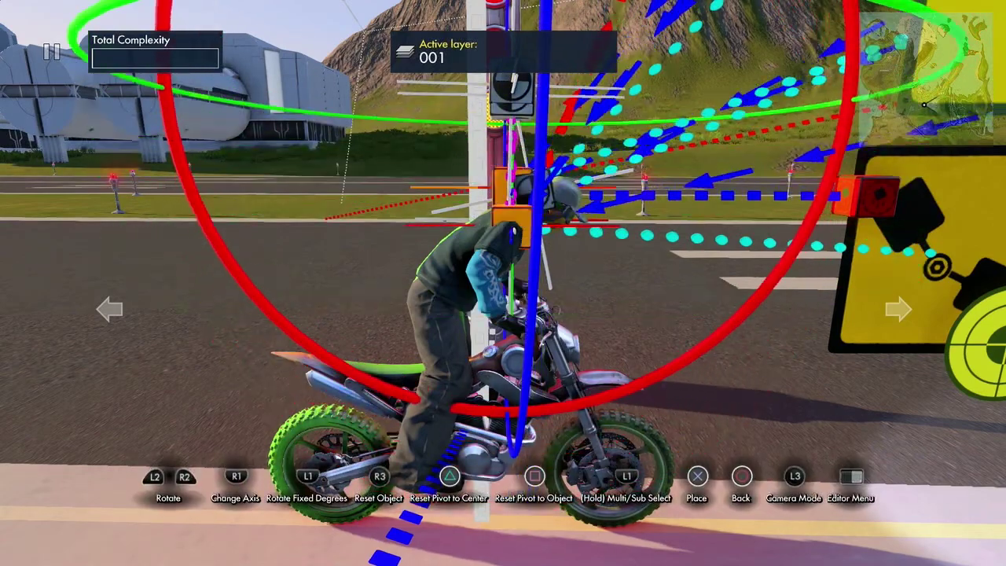
key(Escape)
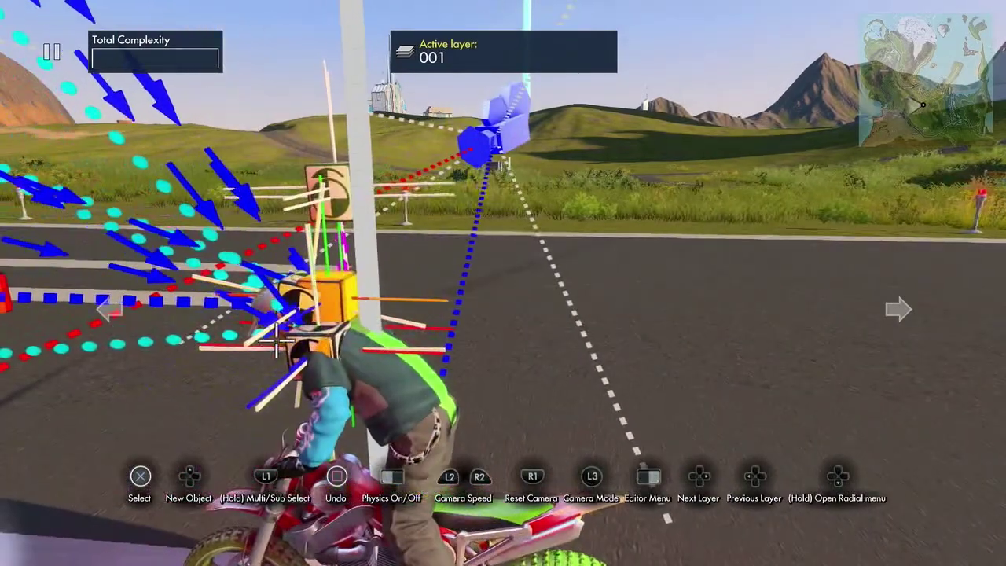
click(307, 344)
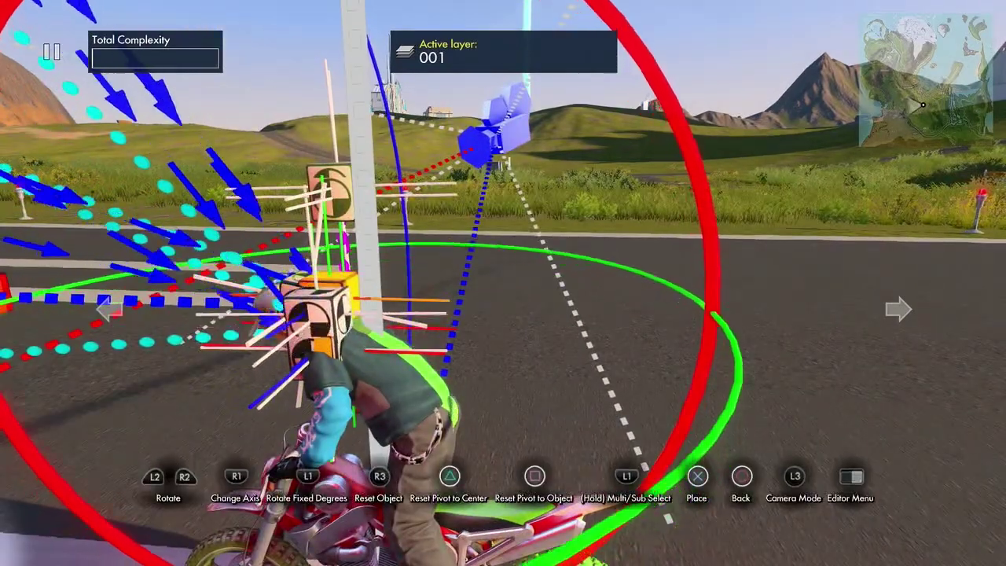
click(309, 201)
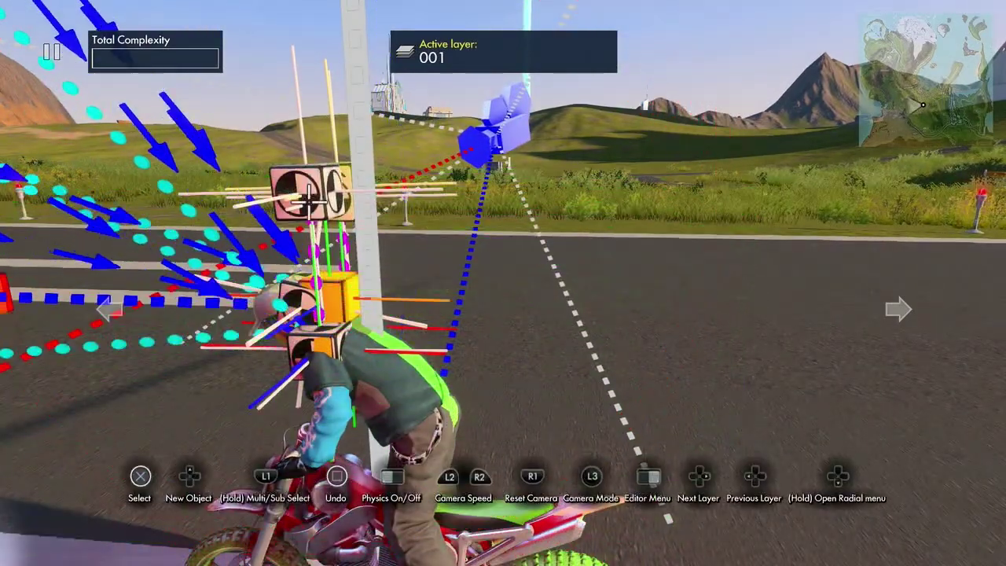
click(310, 315)
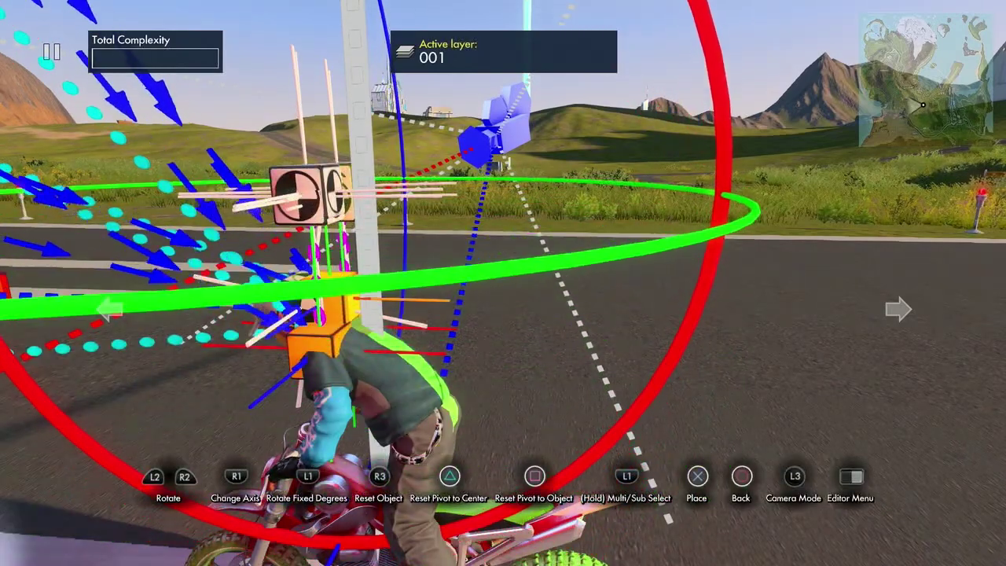
click(322, 315)
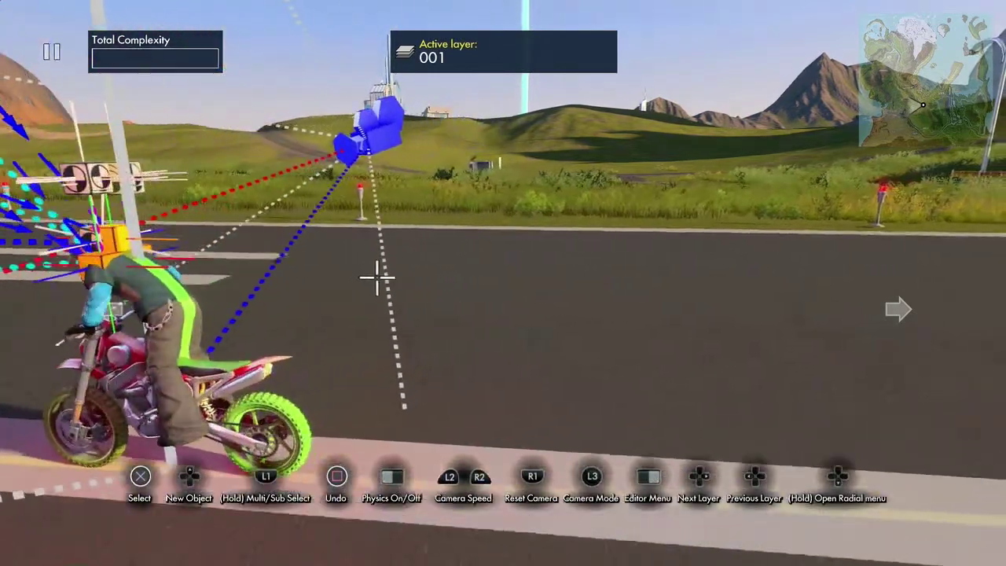
Run the physics simulation briefly and return to the paused editing view
key(space)
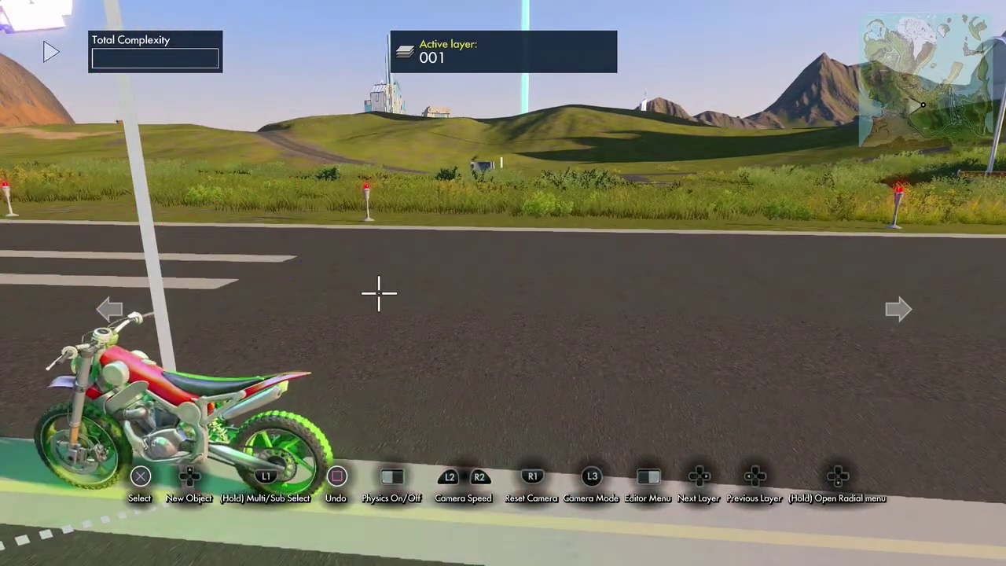
key(space)
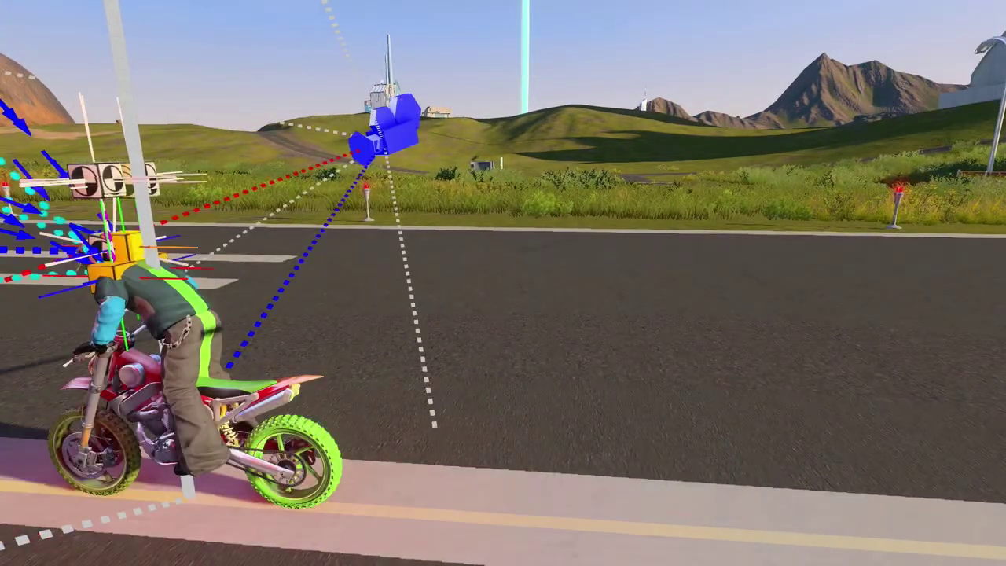
key(Escape)
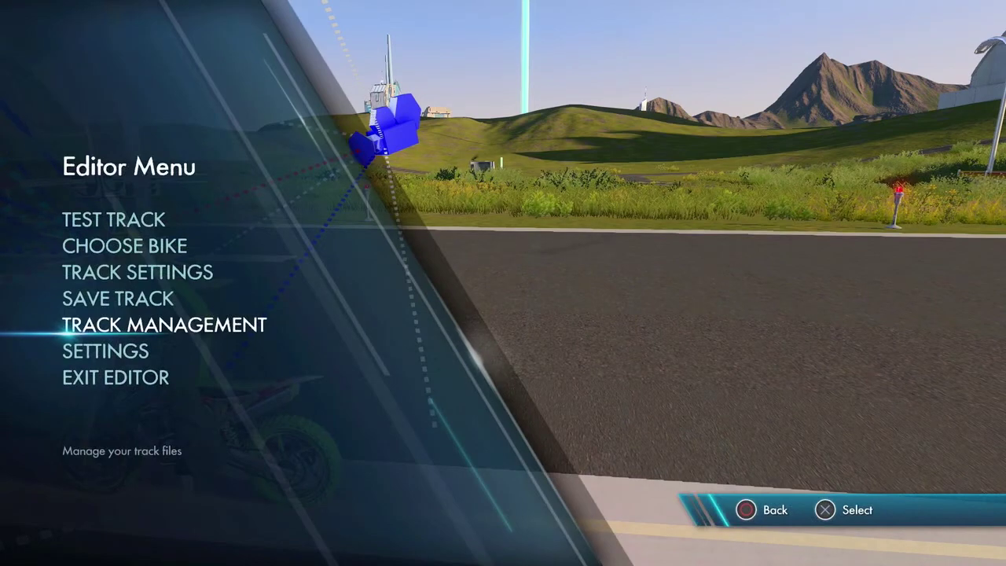
key(Escape)
Add a vector object info data source of type Position from the Triggers & Events objects behind the bike
key(Tab)
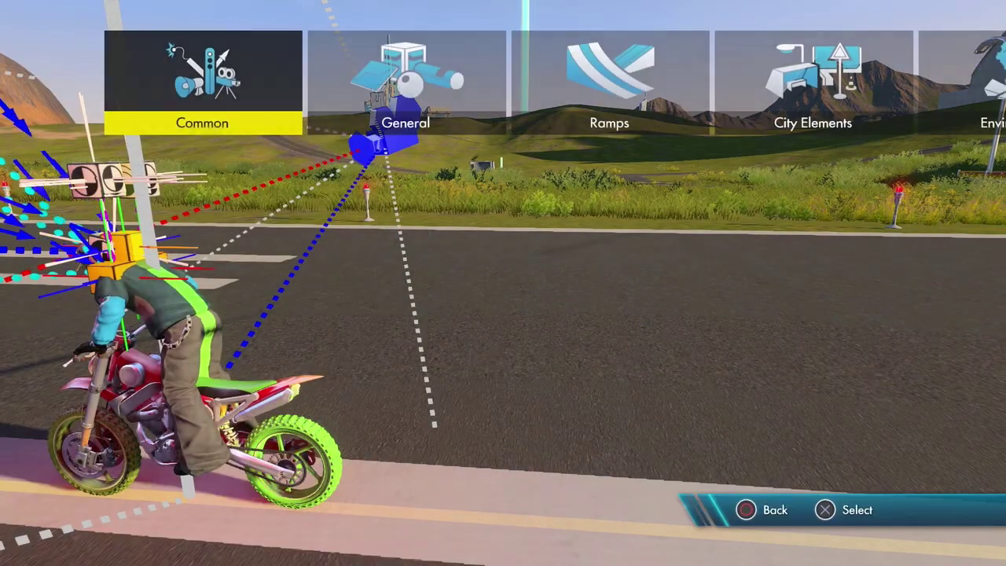
key(Right)
key(Right)
key(Right)
key(Right)
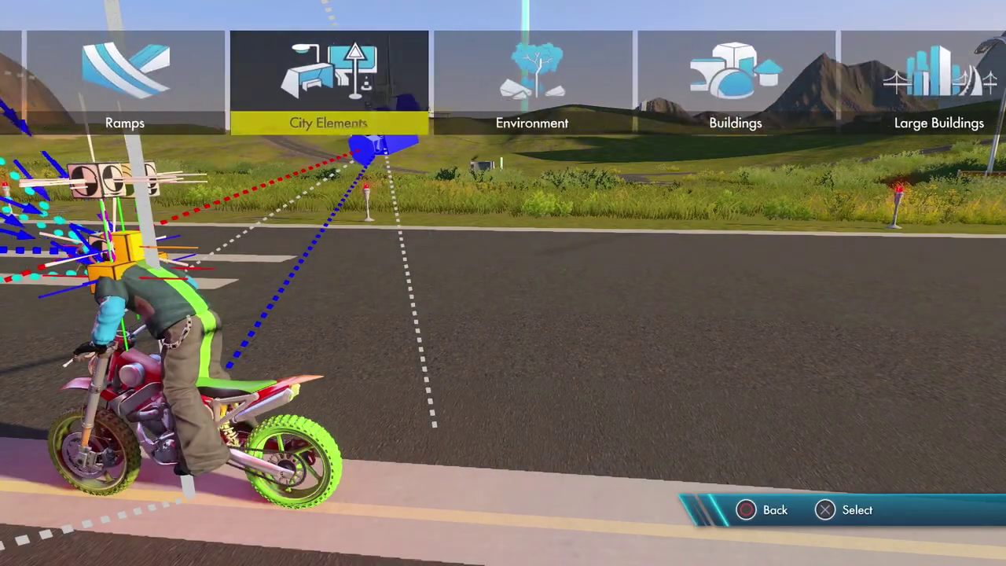
key(Right)
key(Right)
key(Right)
key(Right)
key(Right)
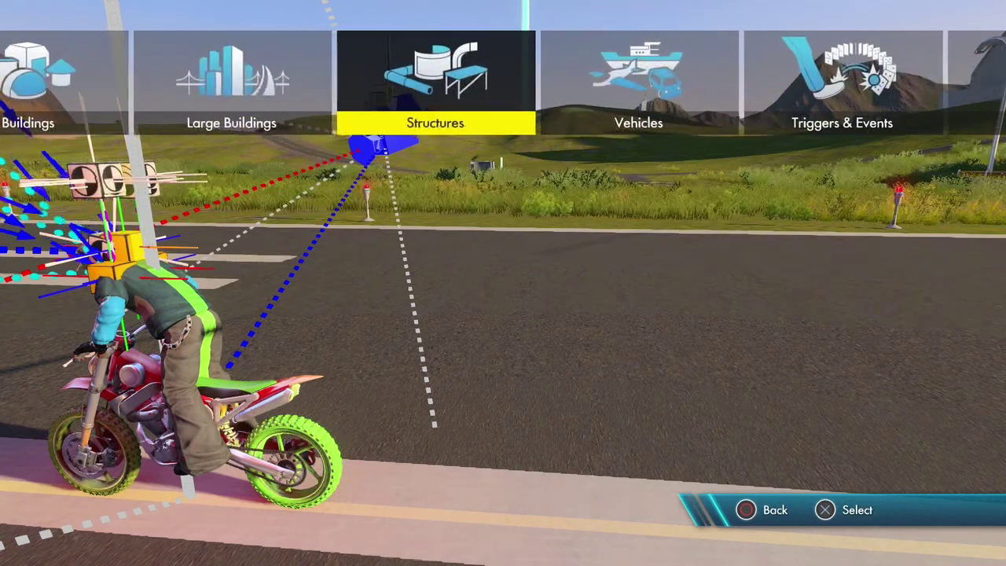
key(Return)
key(Right)
key(Right)
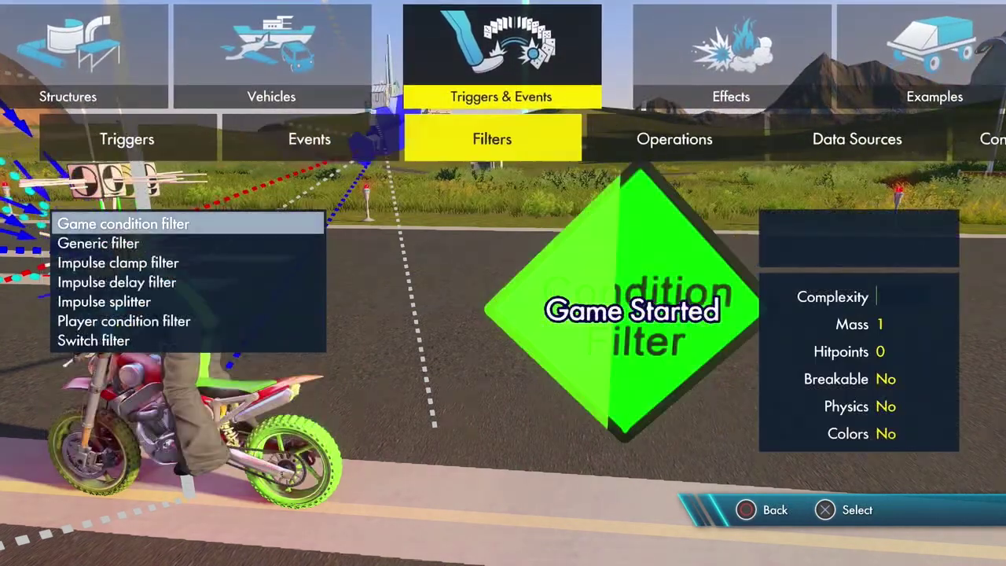
key(Right)
key(Right)
key(Down)
key(Down)
key(Down)
key(Down)
key(Down)
key(Down)
key(Down)
key(Down)
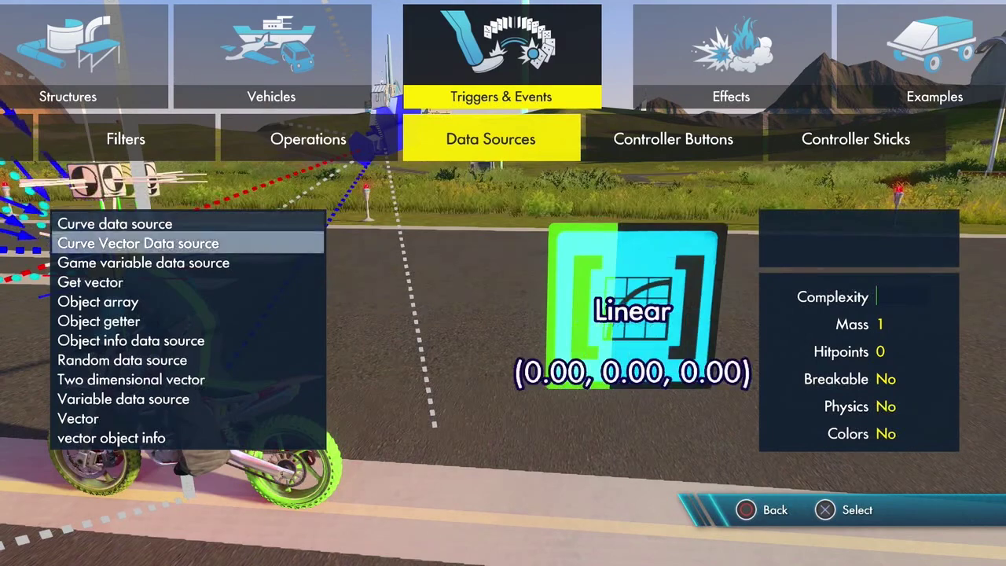
key(Down)
key(Down)
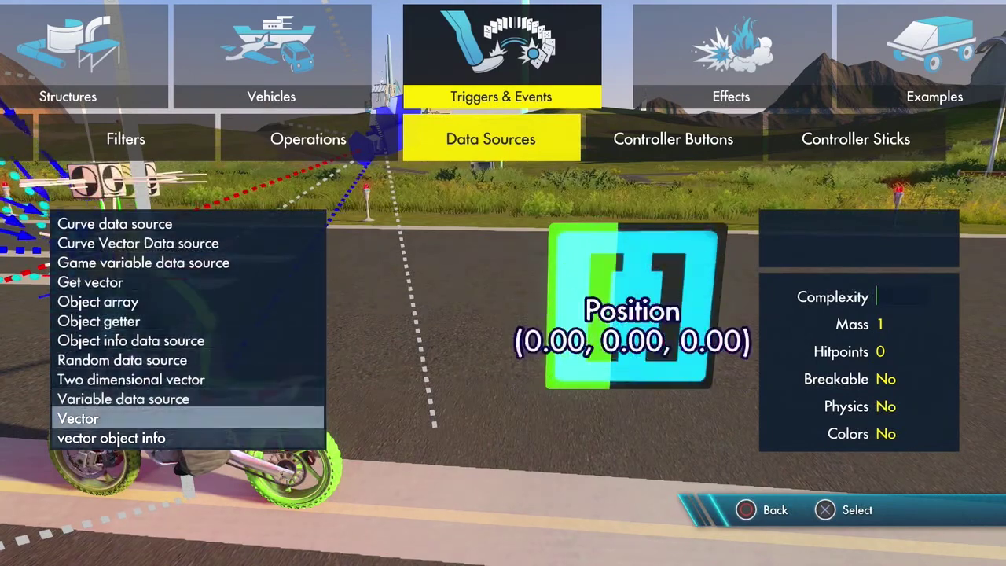
key(Return)
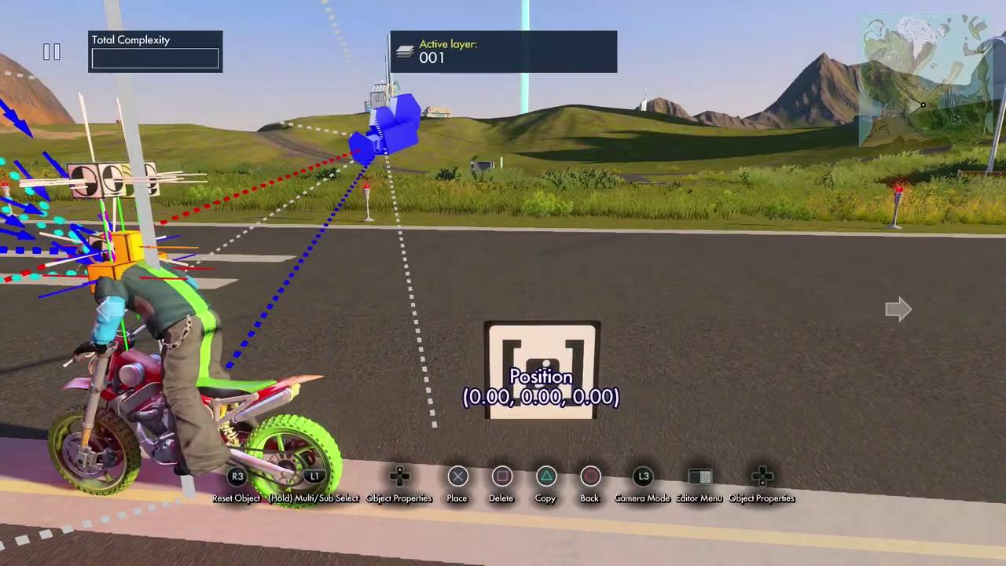
Copy the vector object info source twice and stack all three in a vertical column
key(c)
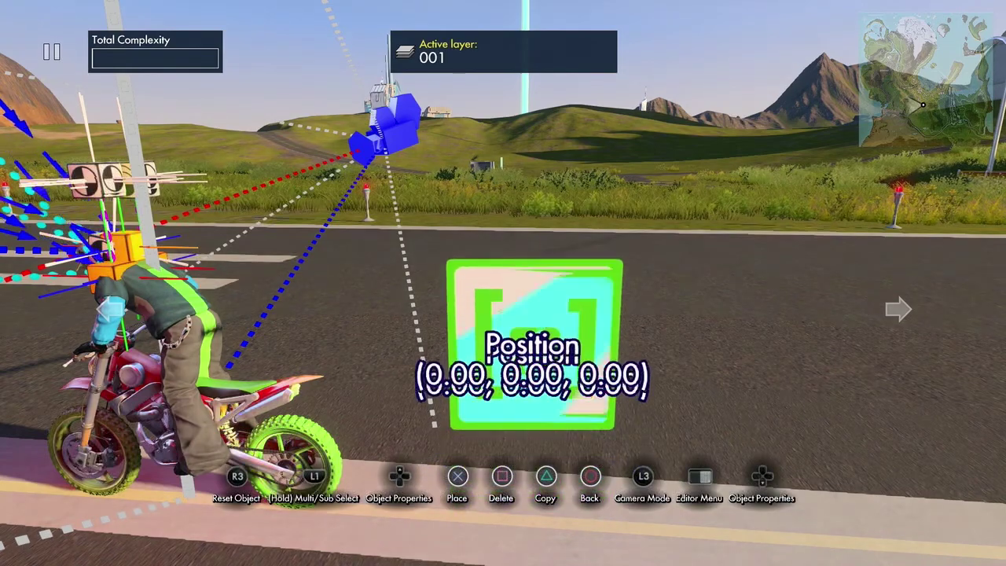
key(Up)
key(Return)
key(s)
key(Return)
key(Escape)
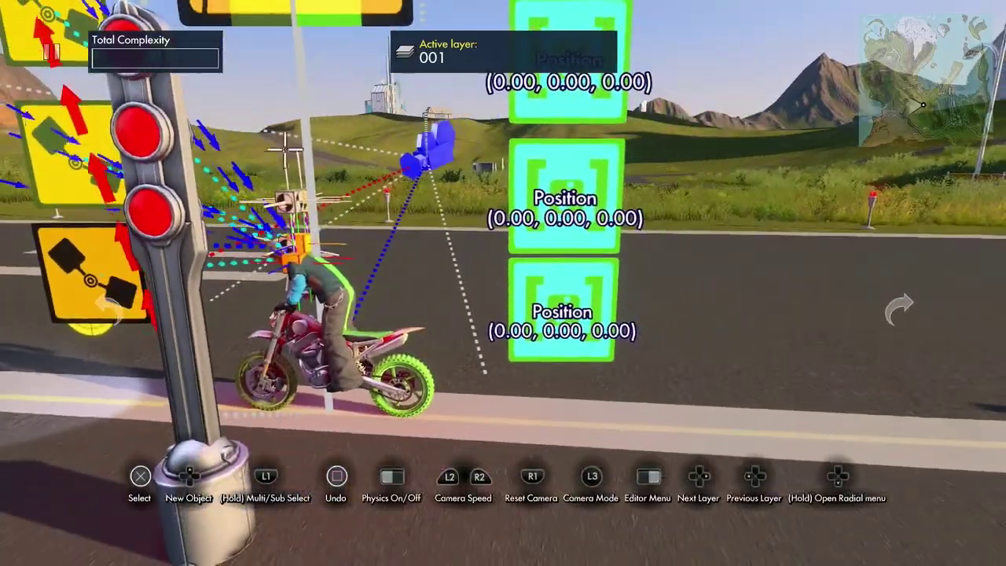
Set the top vector object info's target to an orange box at the rider's head
middle_drag(285, 149, 163, 549)
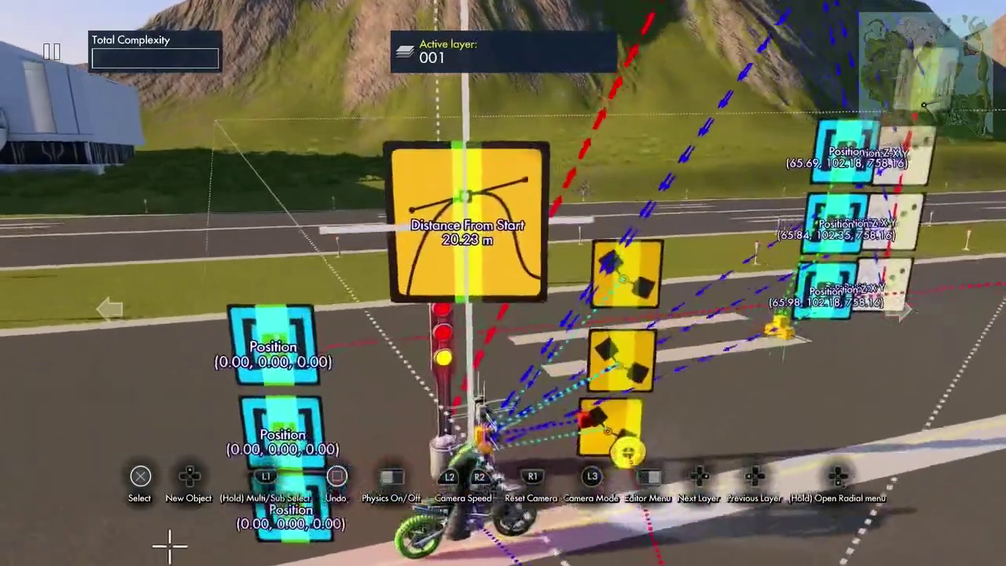
scroll(164, 549, up, 2)
click(213, 407)
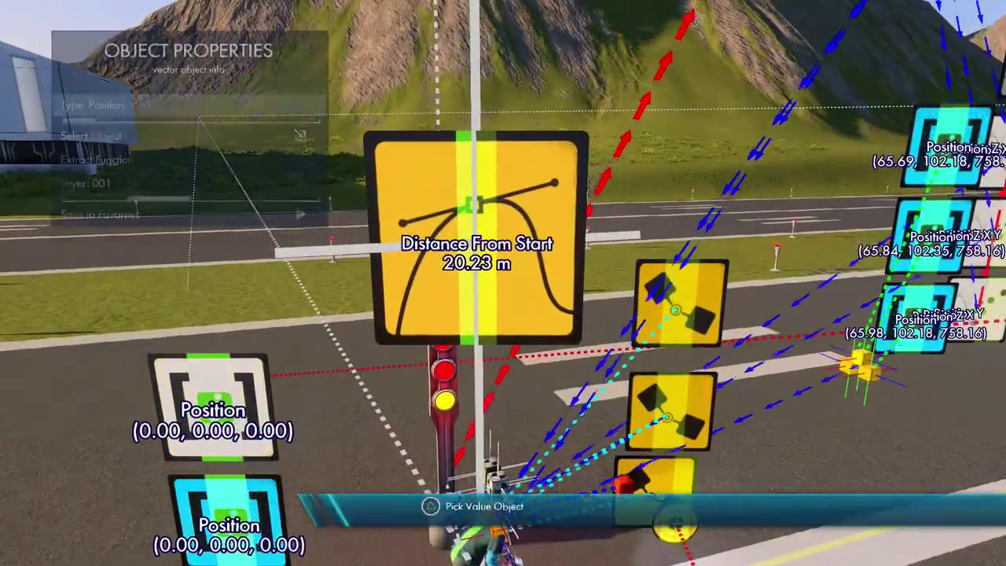
key(Return)
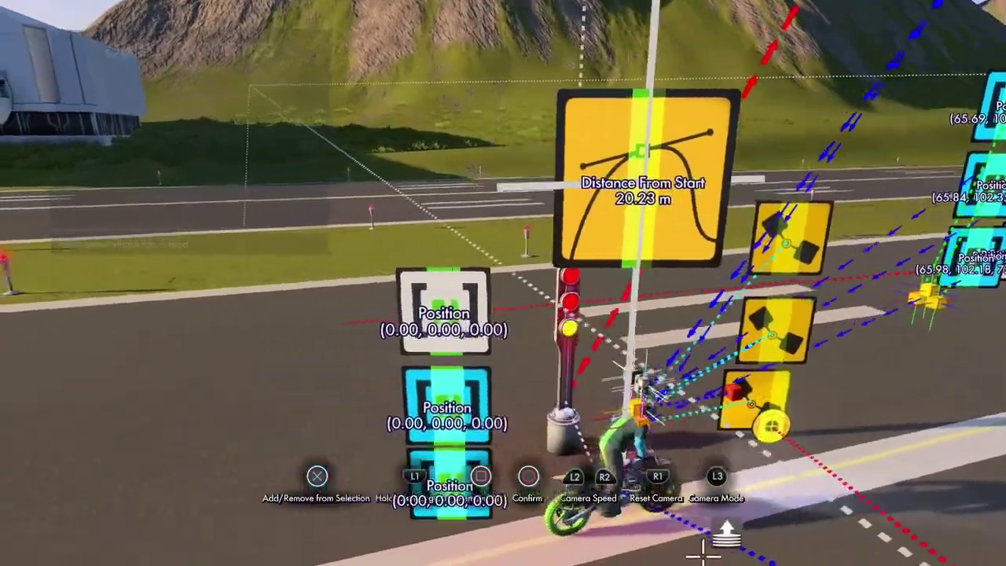
middle_drag(703, 555, 934, 327)
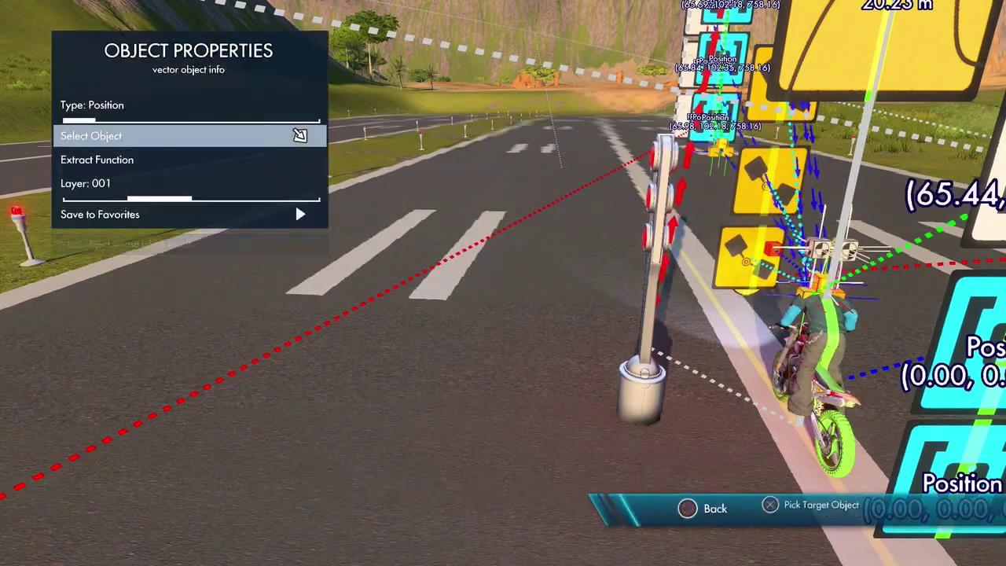
Target the middle vector object info at another of the orange boxes by the rider's head
middle_drag(925, 106, 997, 181)
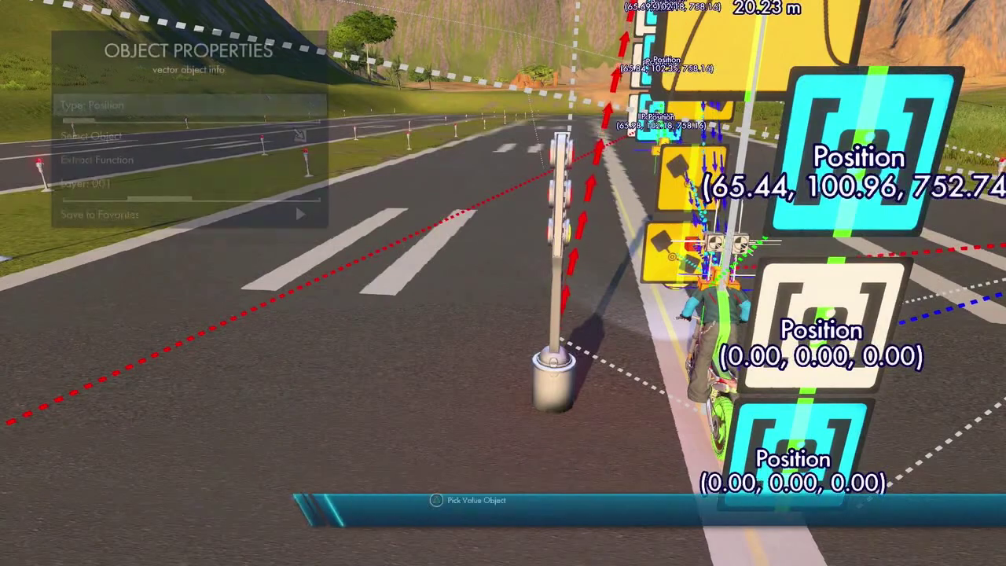
middle_drag(717, 250, 458, 246)
key(Escape)
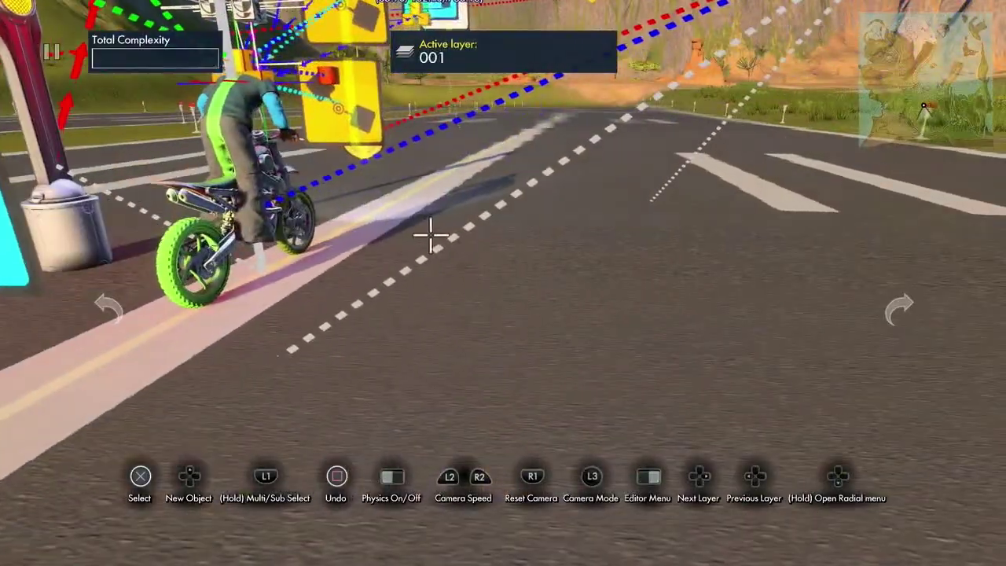
Assign the remaining orange box at the rider's head as the bottom vector object info's target
middle_drag(134, 165, 291, 446)
click(291, 447)
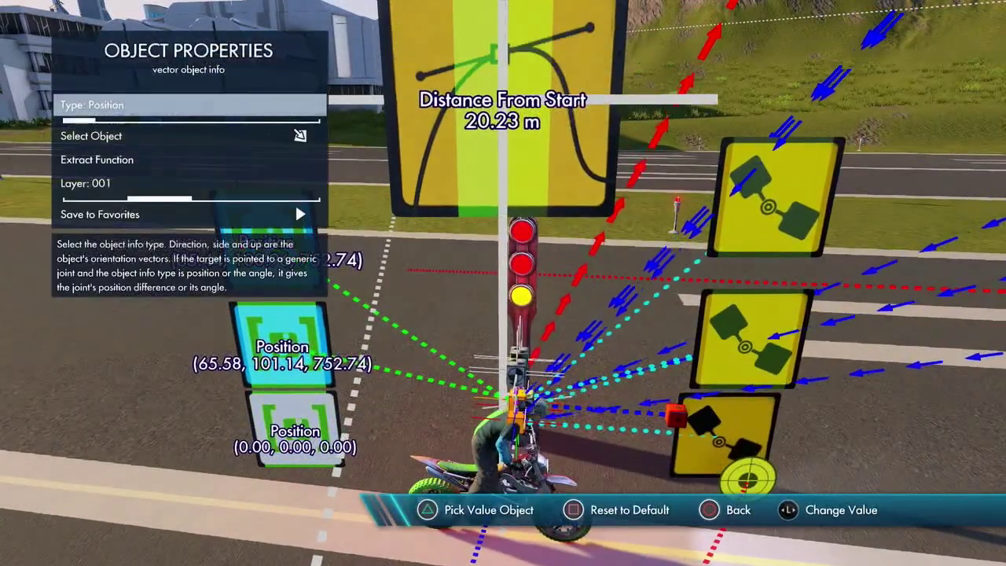
key(Return)
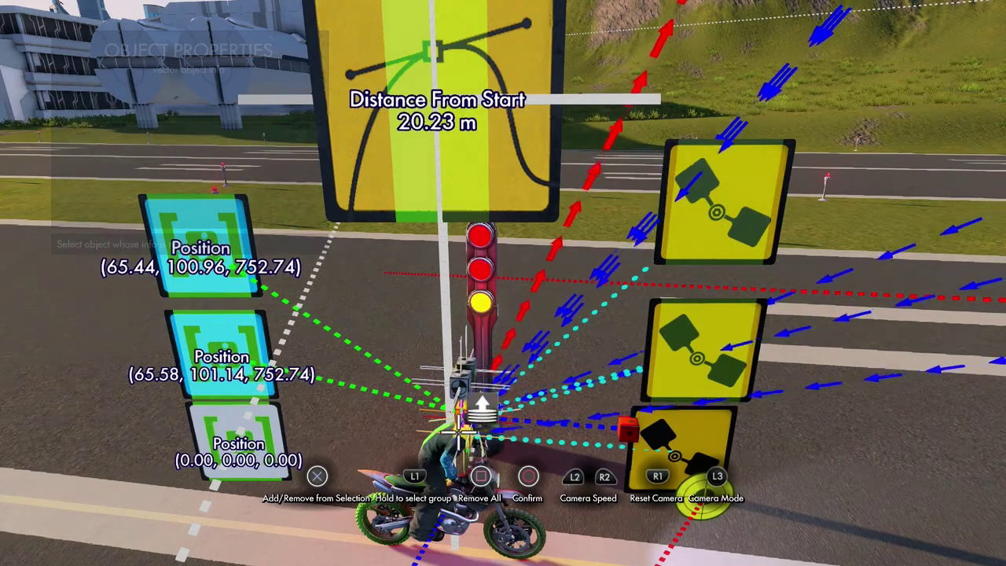
click(459, 432)
key(Return)
key(Escape)
Add three Linear curve vector data sources in a column beyond the existing far group of Position sources
middle_drag(458, 432, 218, 408)
middle_drag(244, 132, 403, 67)
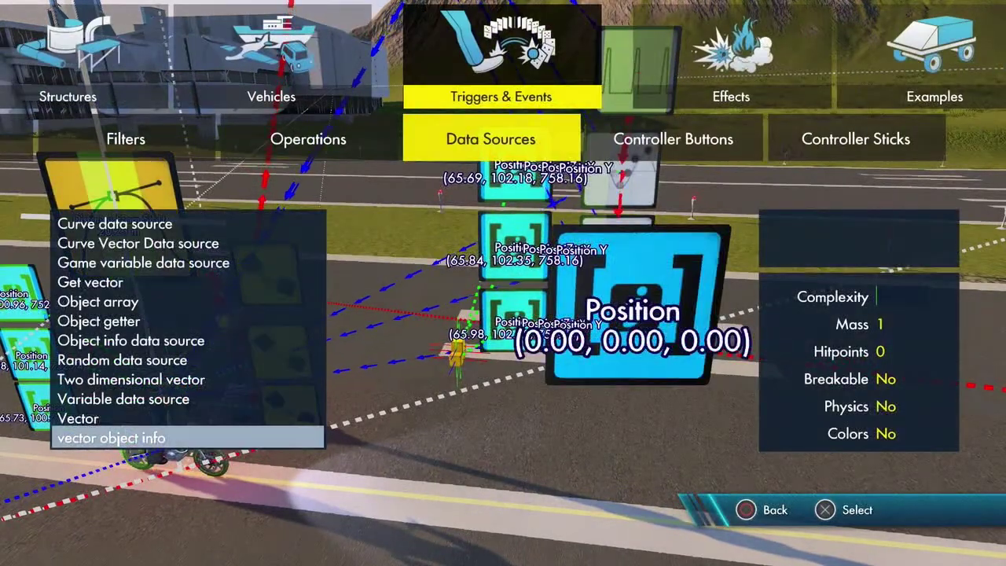
key(Return)
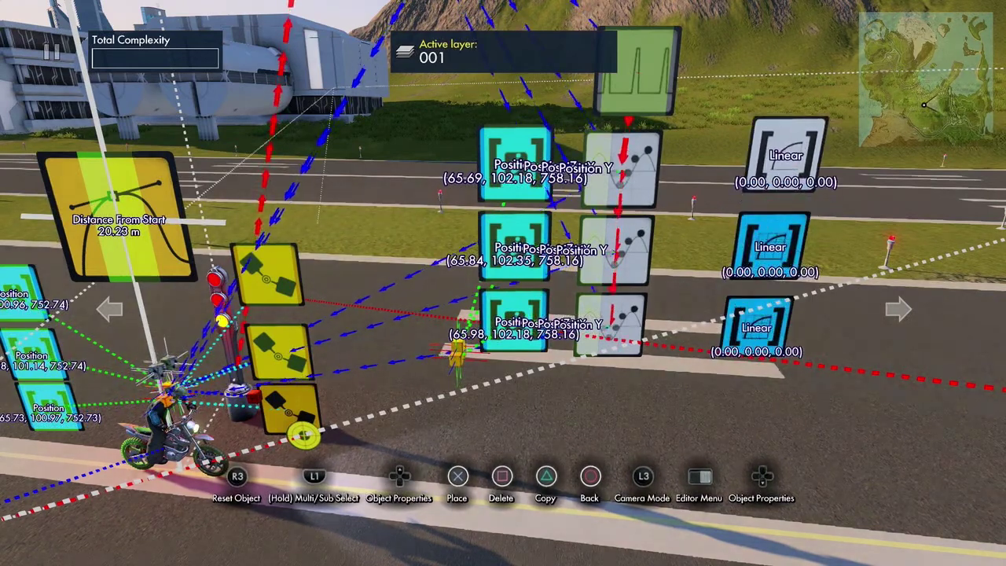
key(Return)
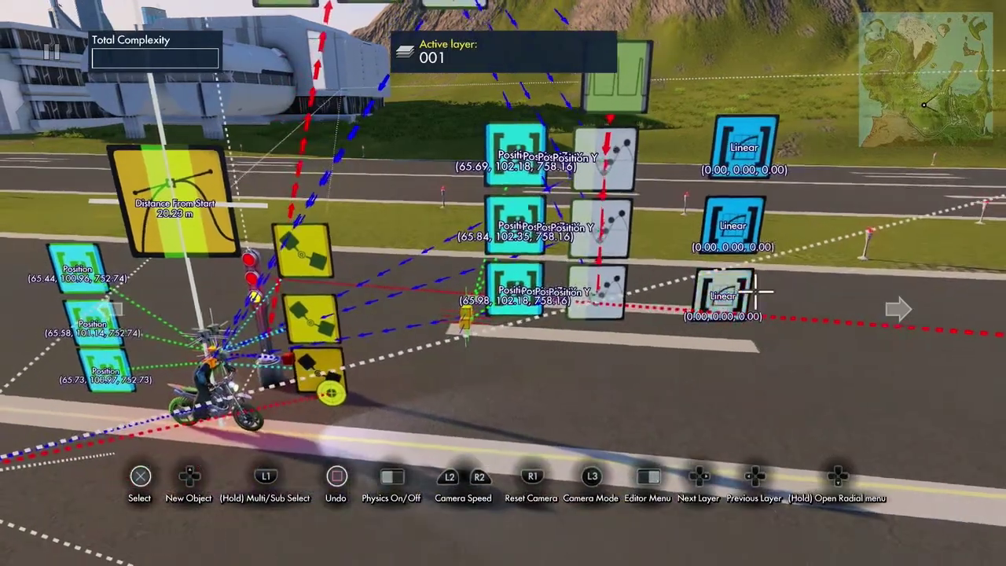
Set the bottom Linear source's start vector to the rider's bottom Position source and its end vector to the far group's bottom Position source
key(Return)
key(Up)
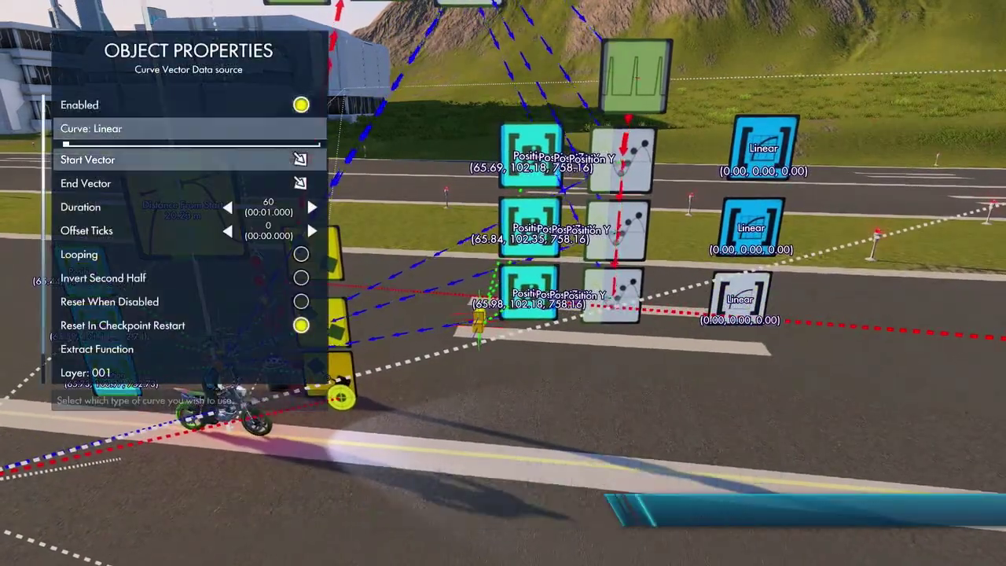
key(Return)
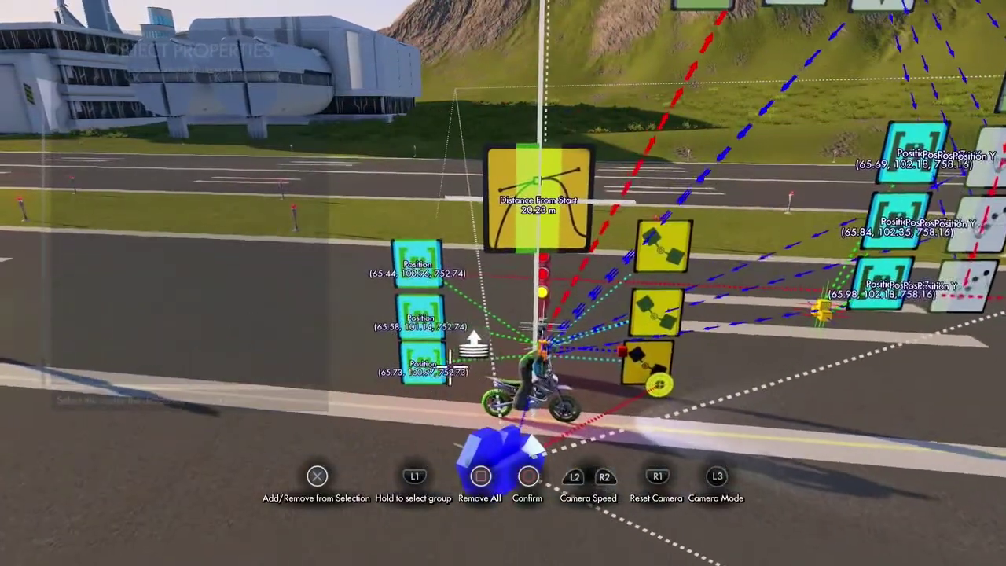
key(Return)
key(Down)
key(Return)
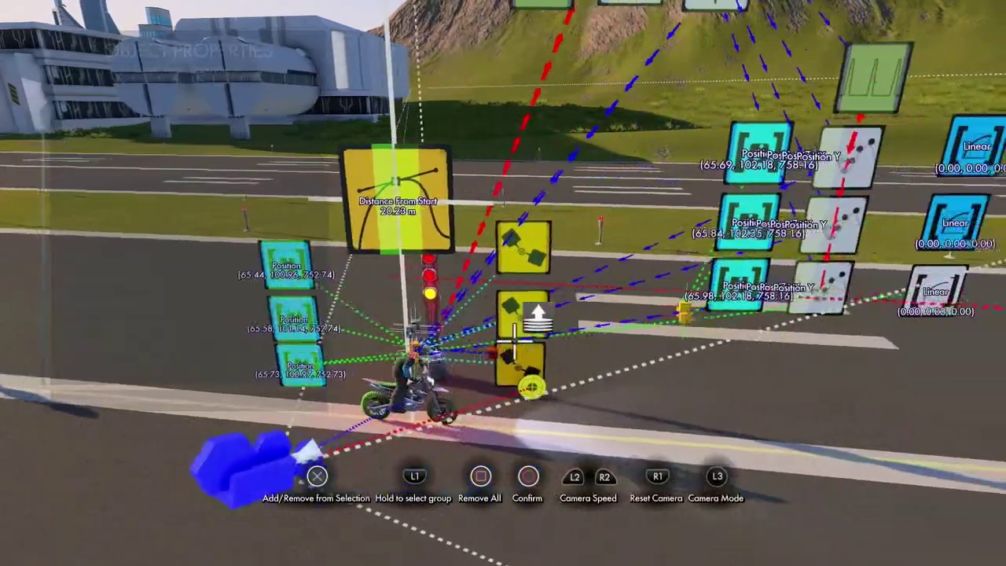
key(Return)
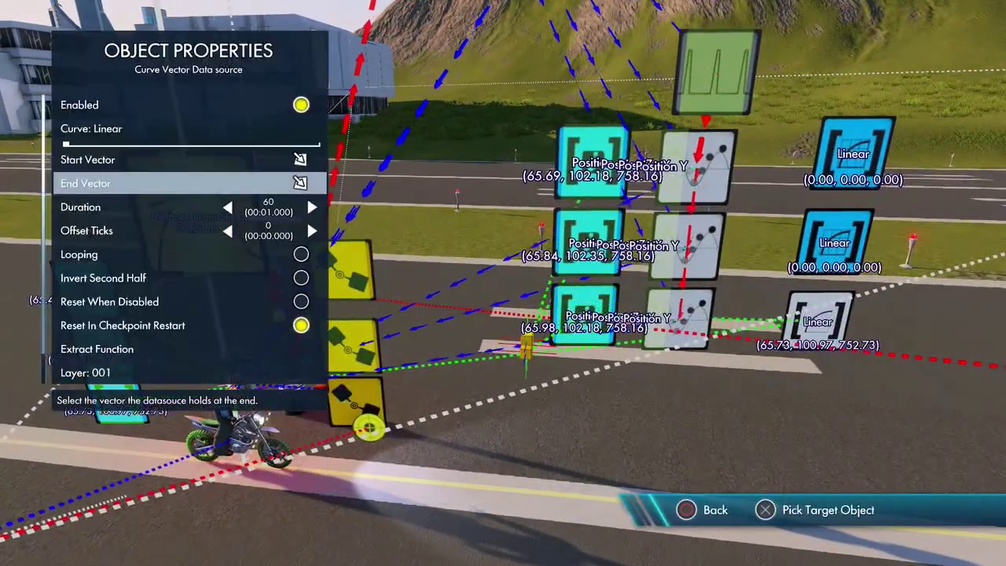
key(Escape)
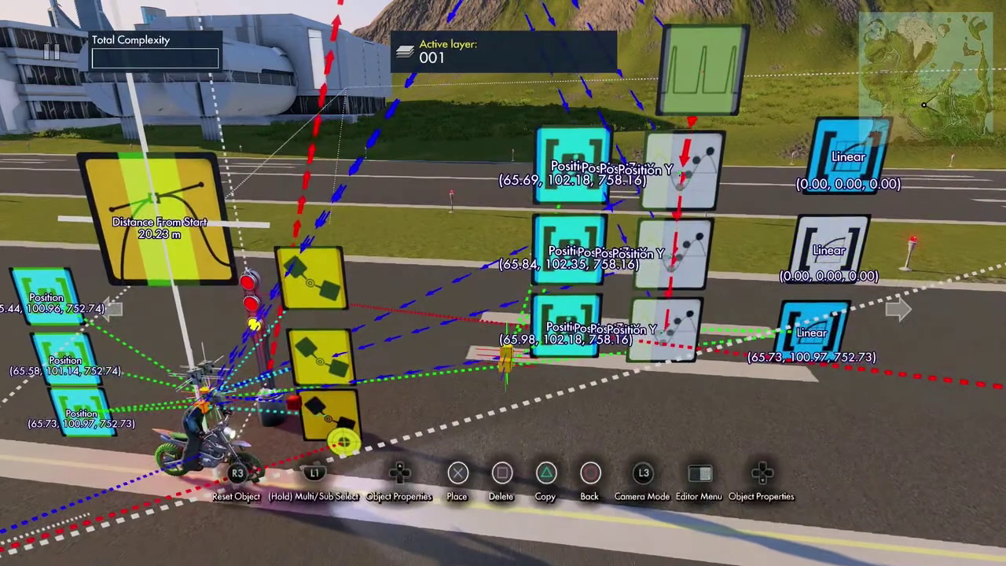
Set the middle Linear source's start vector to the rider's middle Position source and its end vector to the far group's middle Position source
key(Return)
key(Escape)
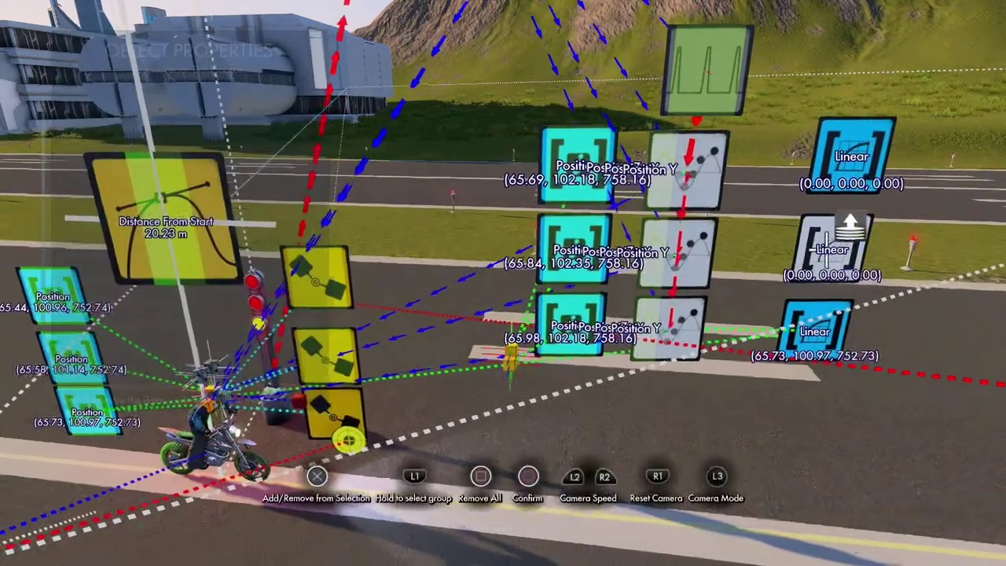
key(Return)
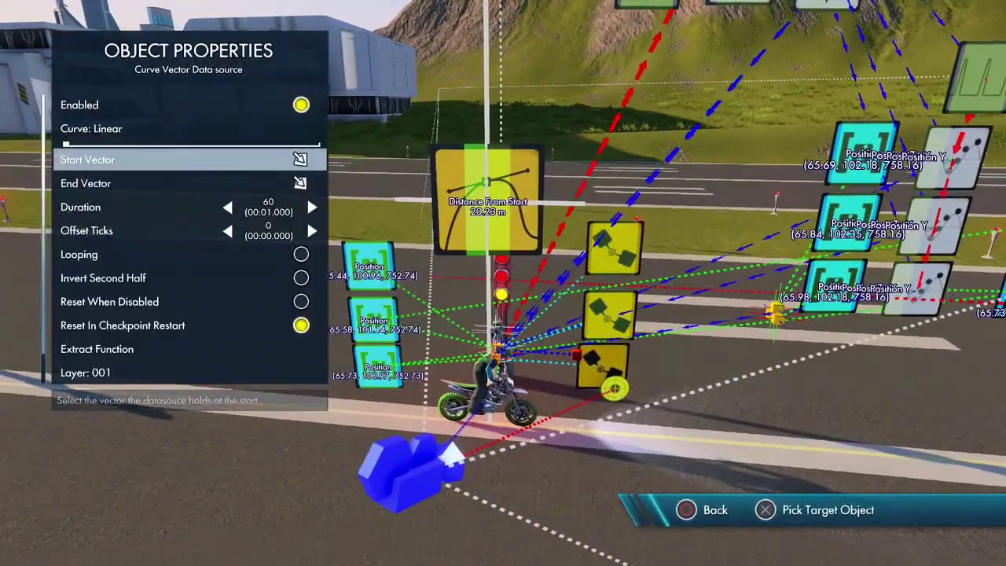
key(Return)
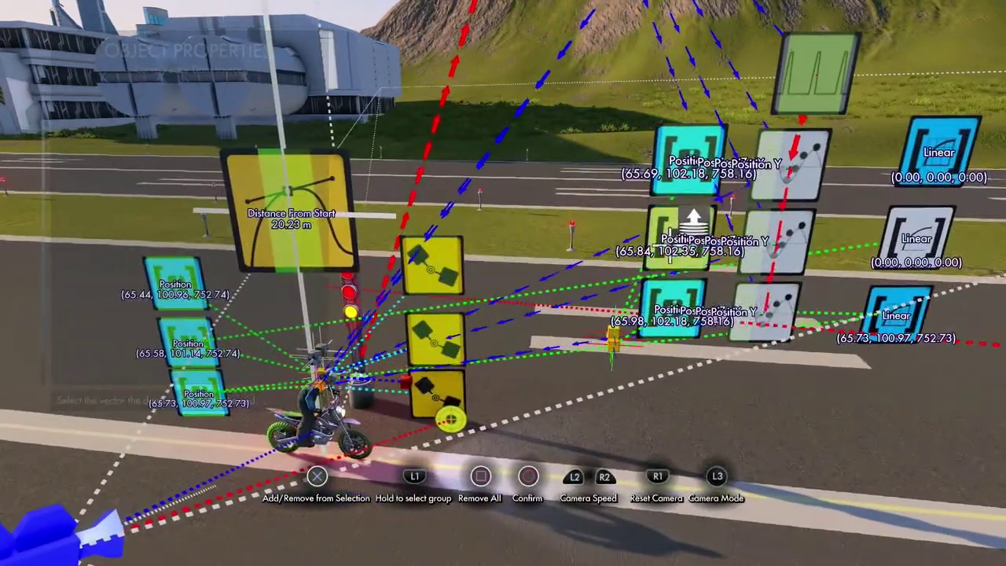
key(Escape)
key(Escape)
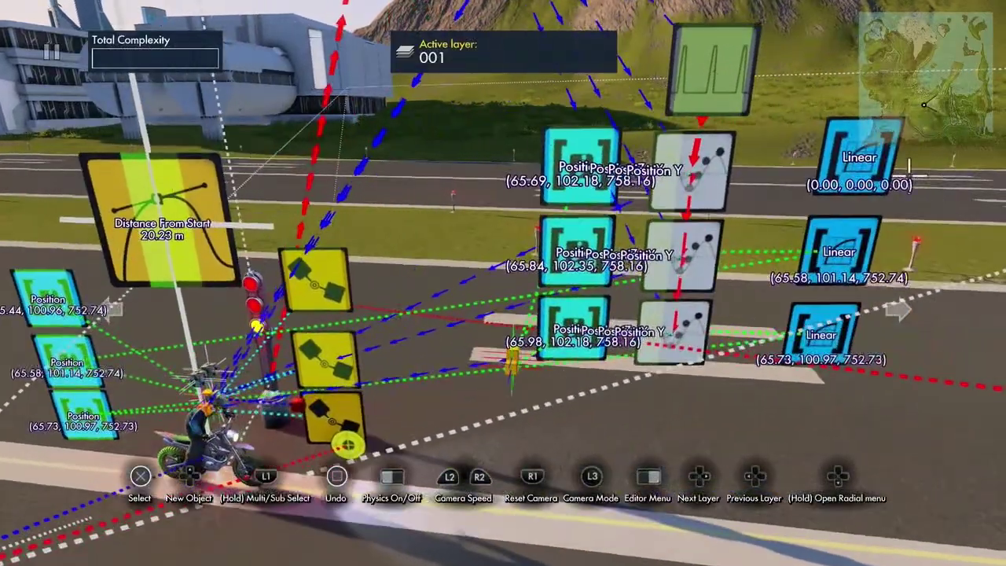
Set the top Linear source's start vector to the rider's top Position source and its end vector to the far group's top Position source
key(Return)
key(Up)
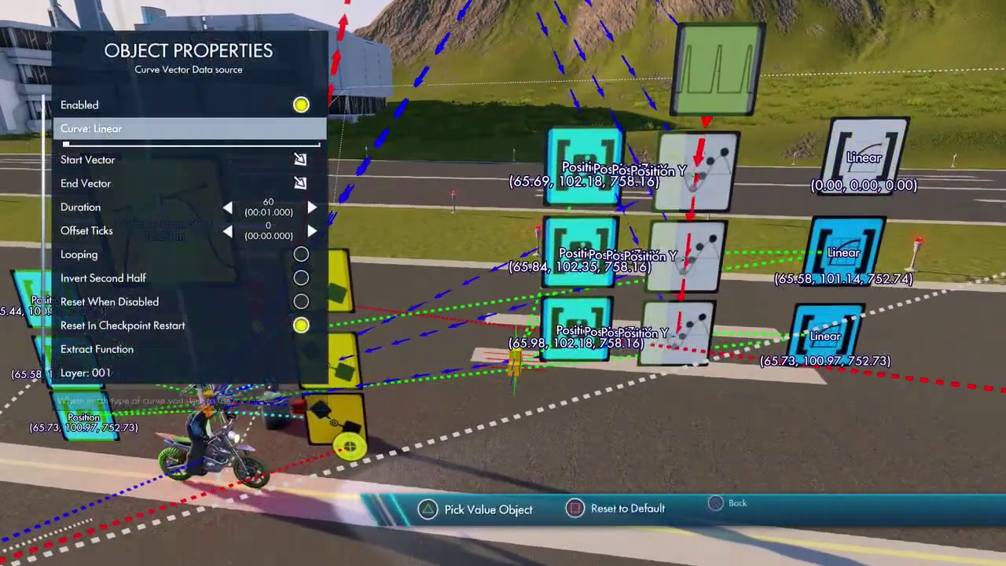
key(Return)
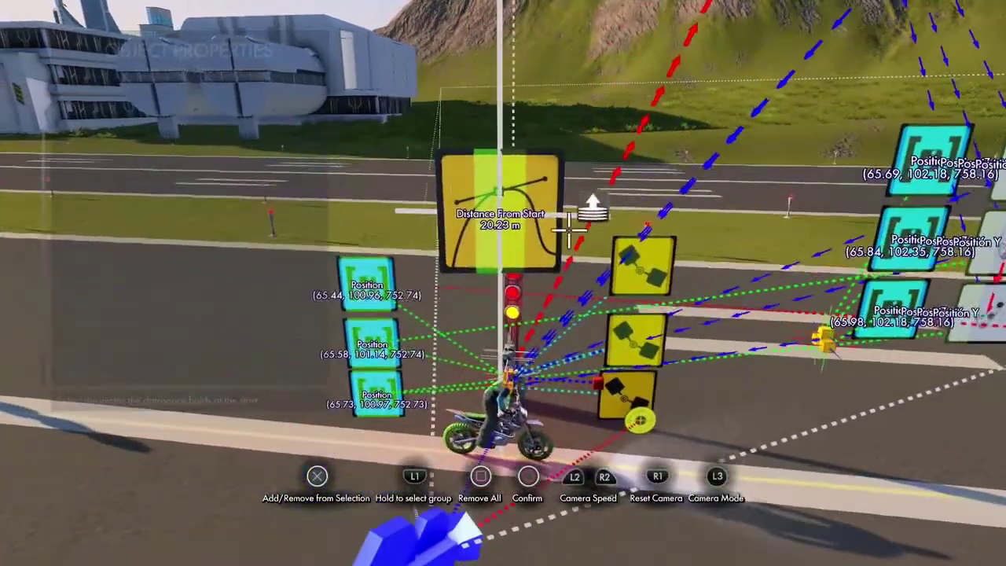
key(Return)
key(Down)
key(Return)
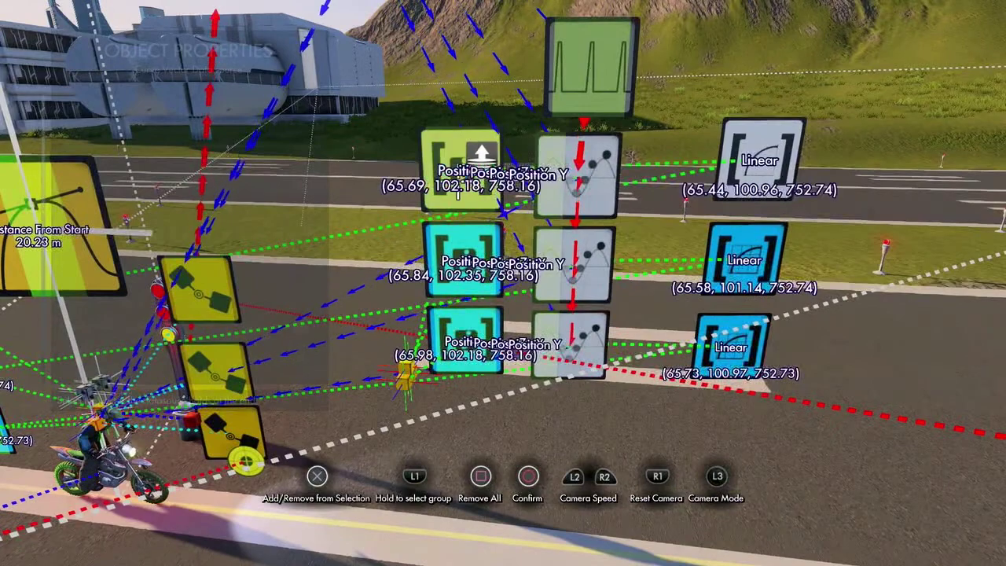
key(Return)
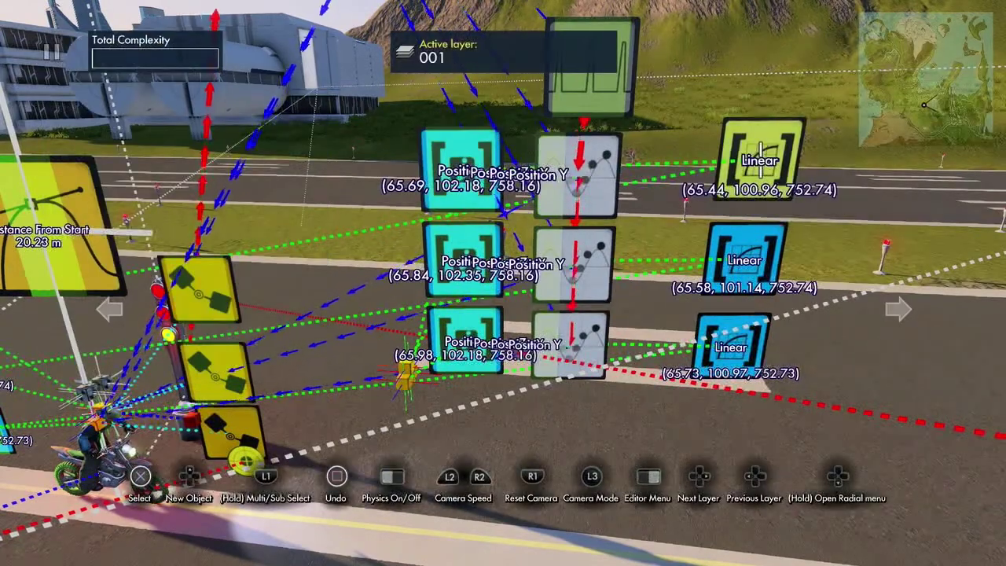
Link Position X, Y and Z of the top object position event to the top Linear source
key(shift)
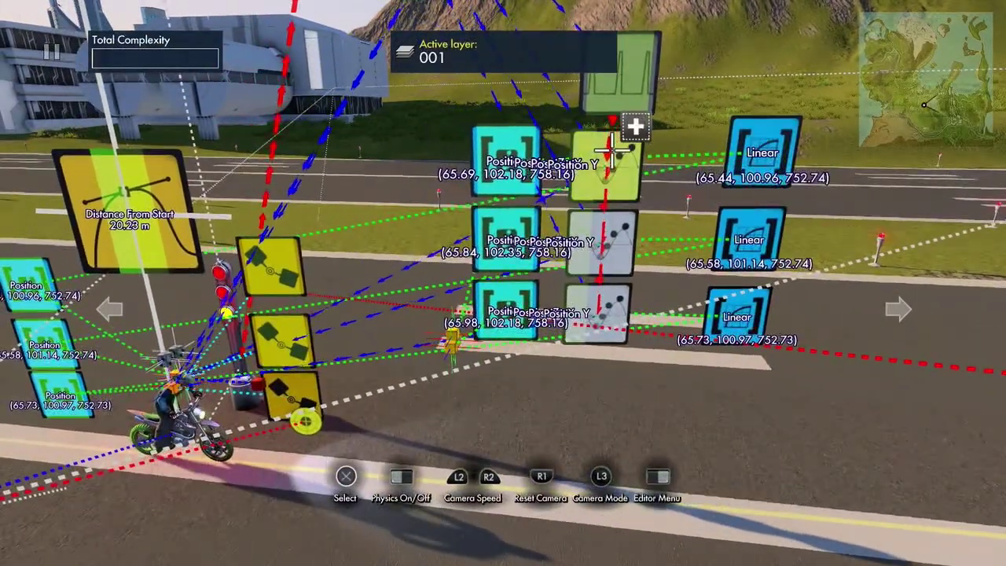
click(612, 149)
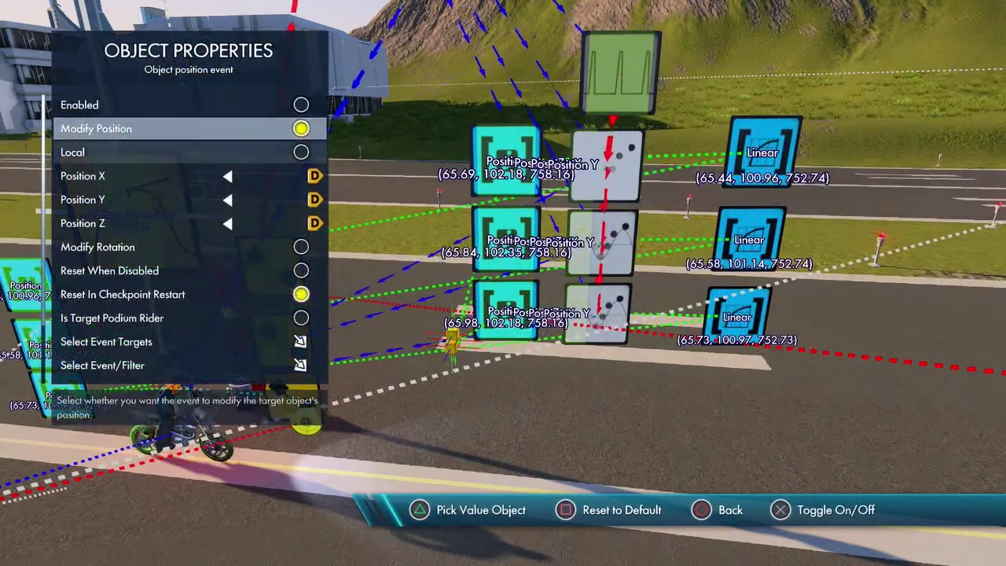
key(Escape)
key(Return)
key(Down)
key(Return)
key(Return)
key(Down)
key(Return)
key(Return)
key(Escape)
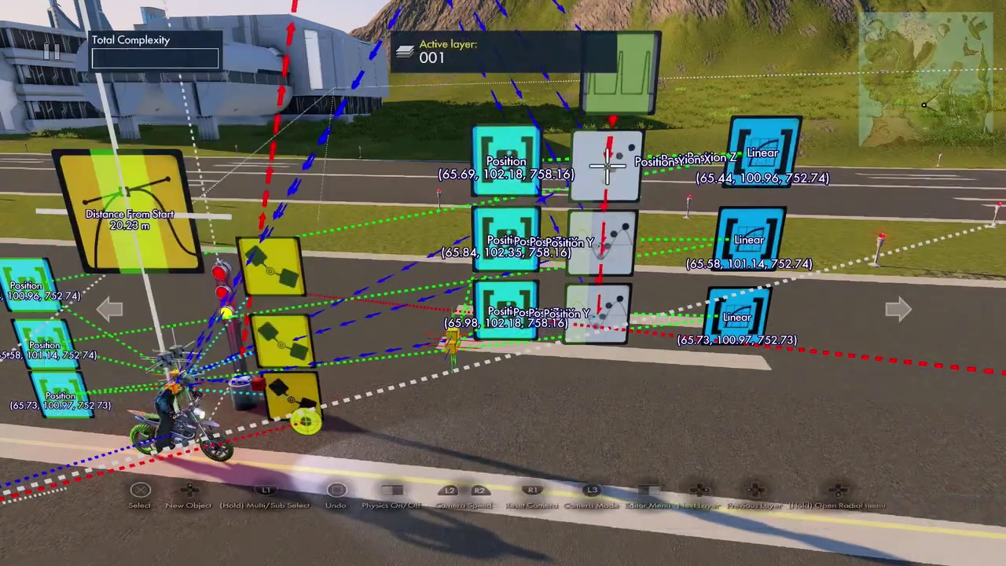
Link Position X, Y and Z of the middle object position event to the middle Linear source
key(Return)
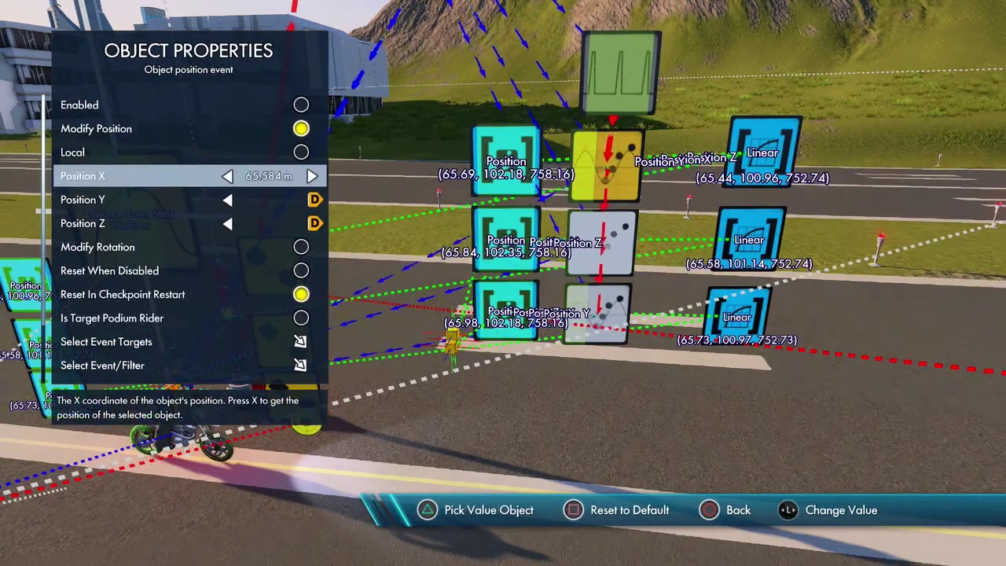
key(Escape)
key(Return)
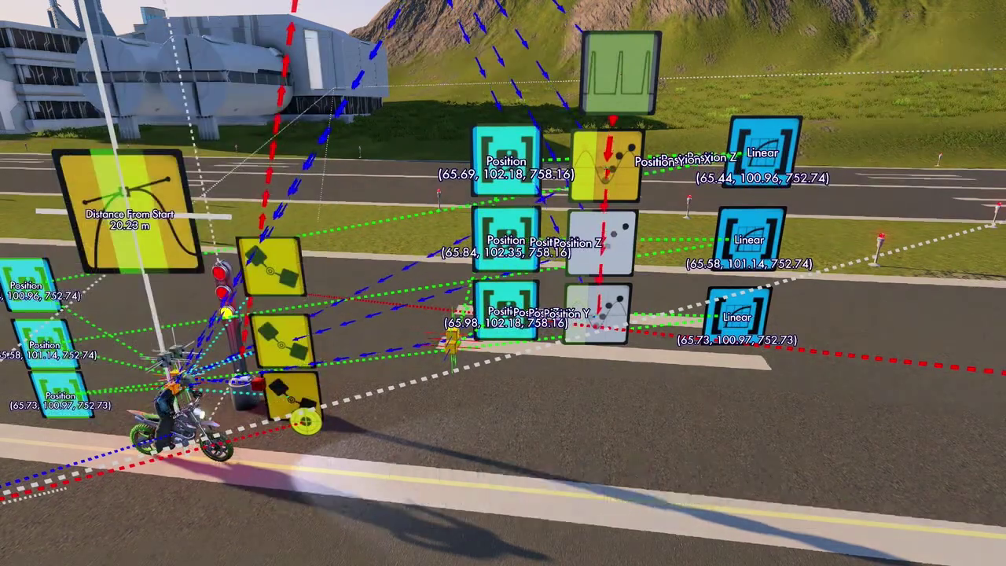
key(Escape)
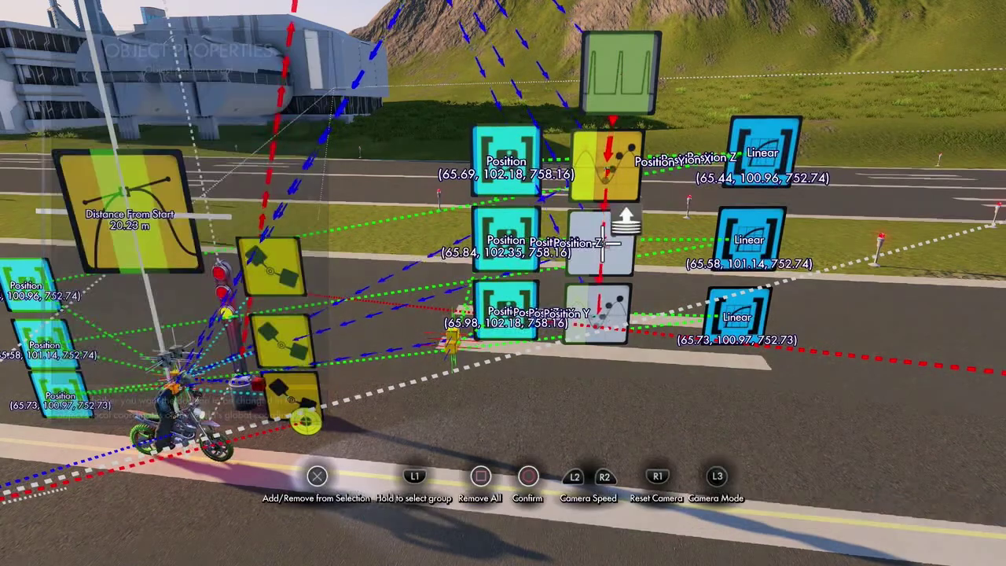
key(Return)
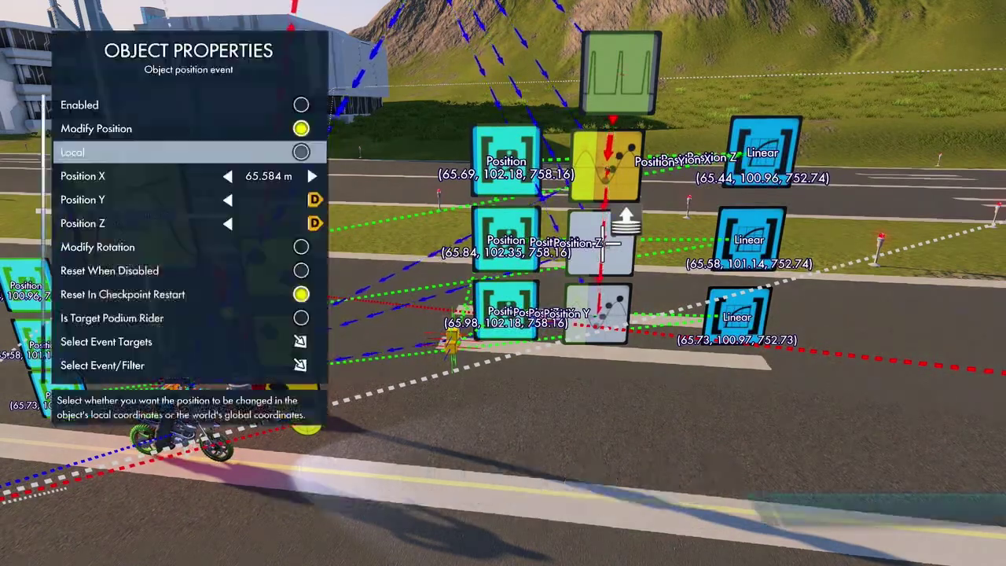
key(Escape)
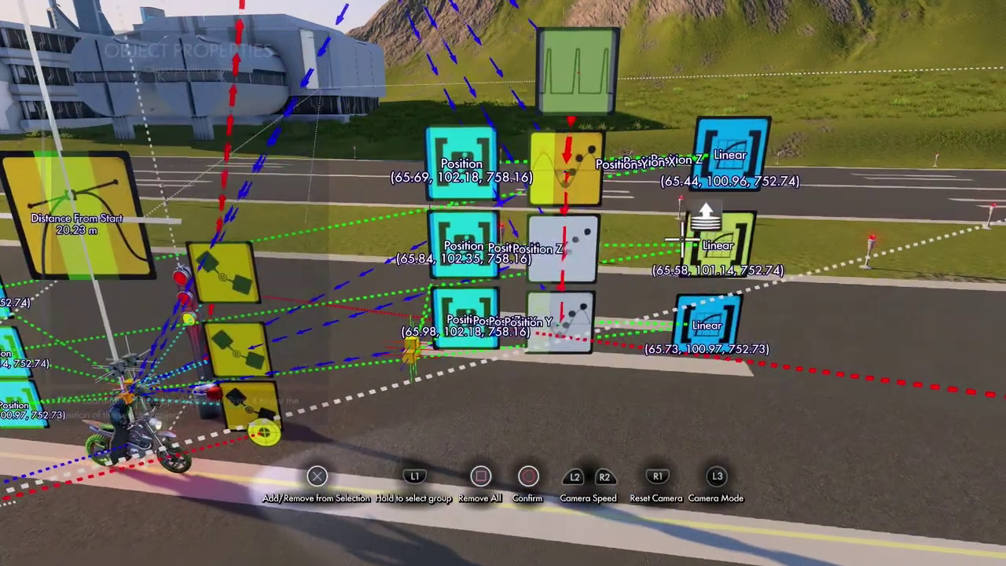
key(Return)
key(Escape)
key(Return)
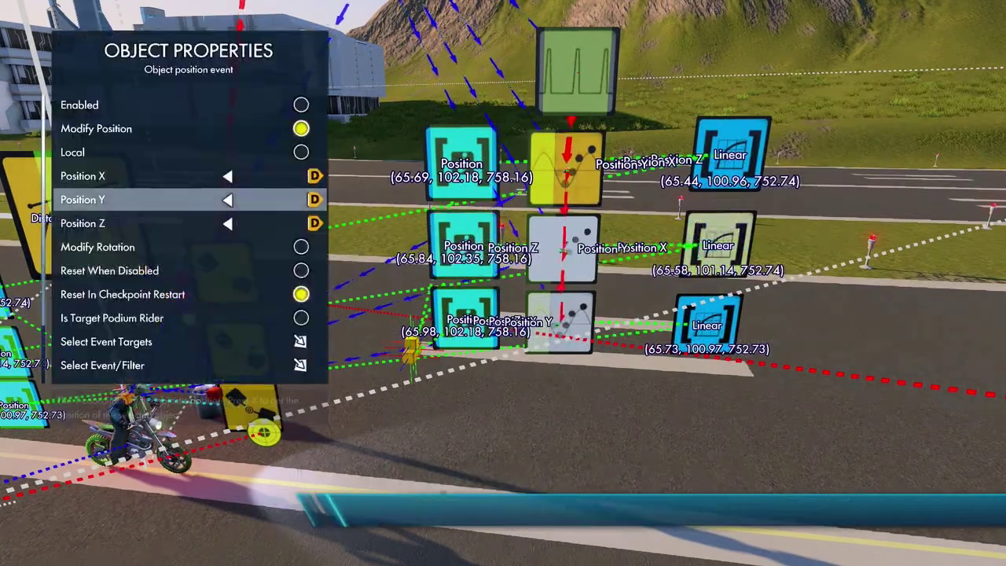
key(Escape)
key(Return)
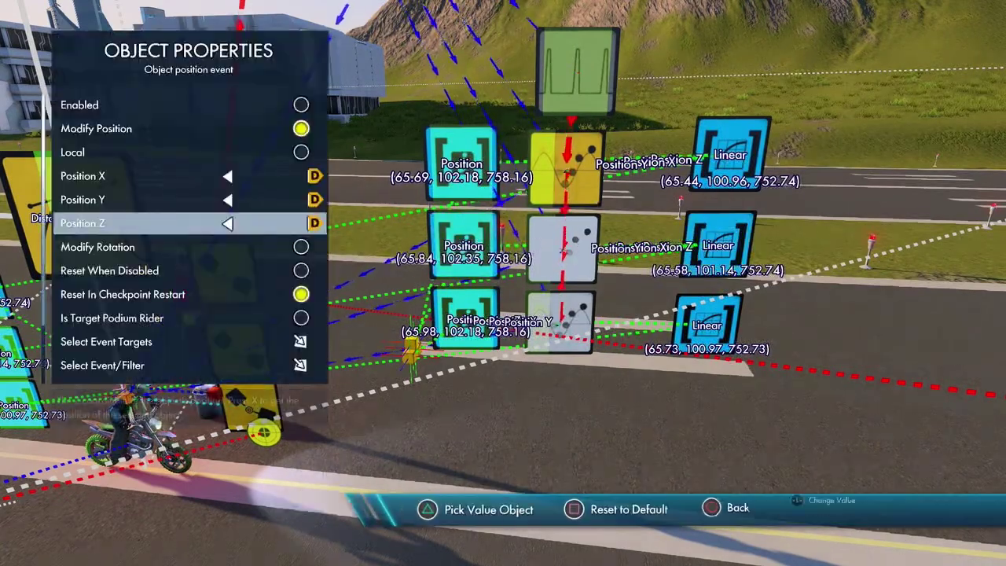
key(Escape)
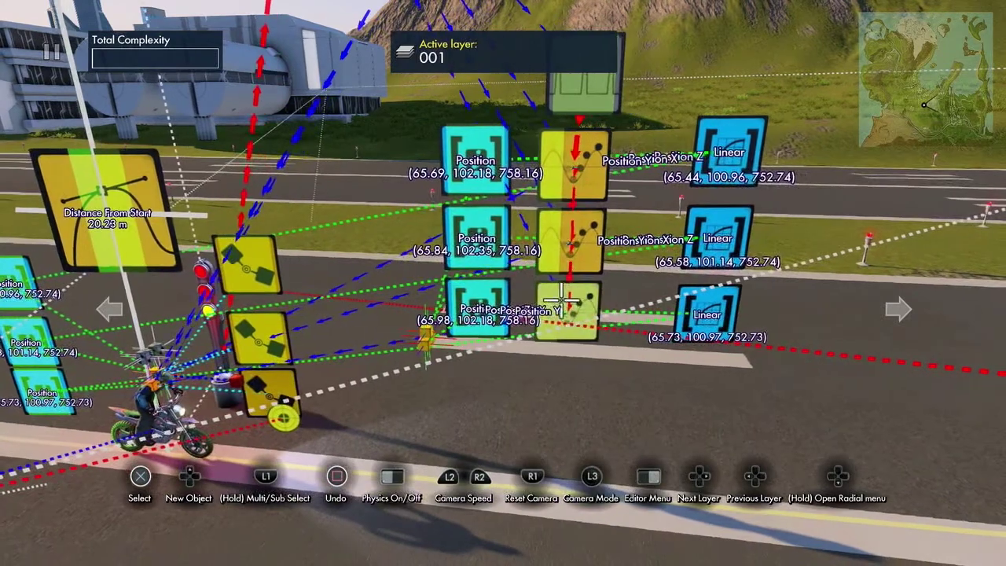
Link Position X, Y and Z of the bottom object position event to the bottom Linear source
key(Return)
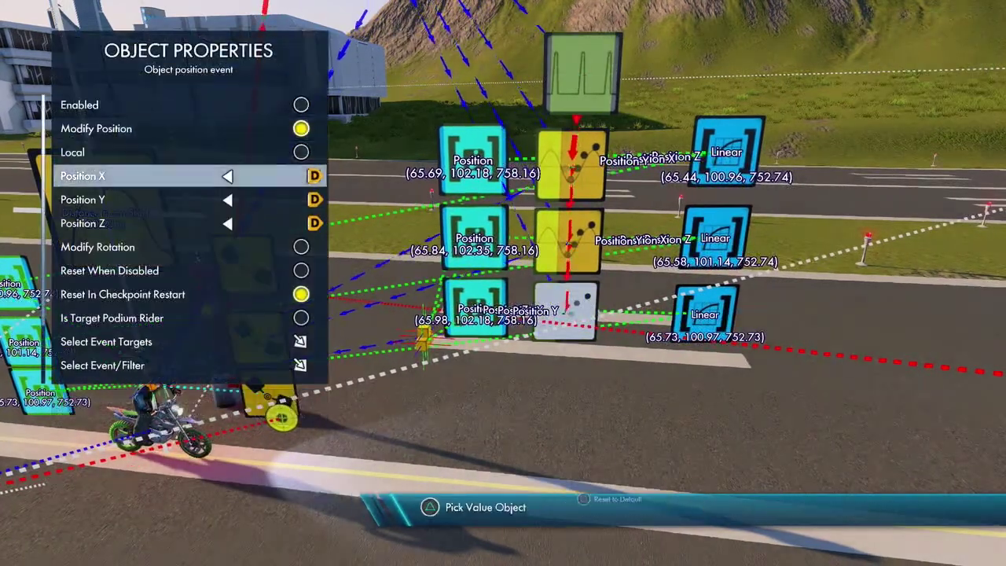
key(y)
key(Return)
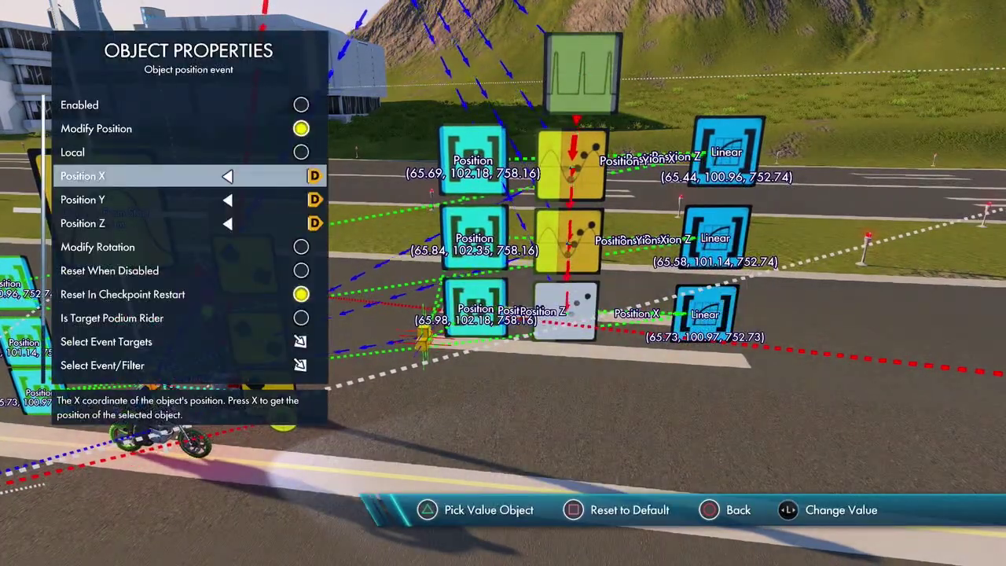
key(y)
key(Return)
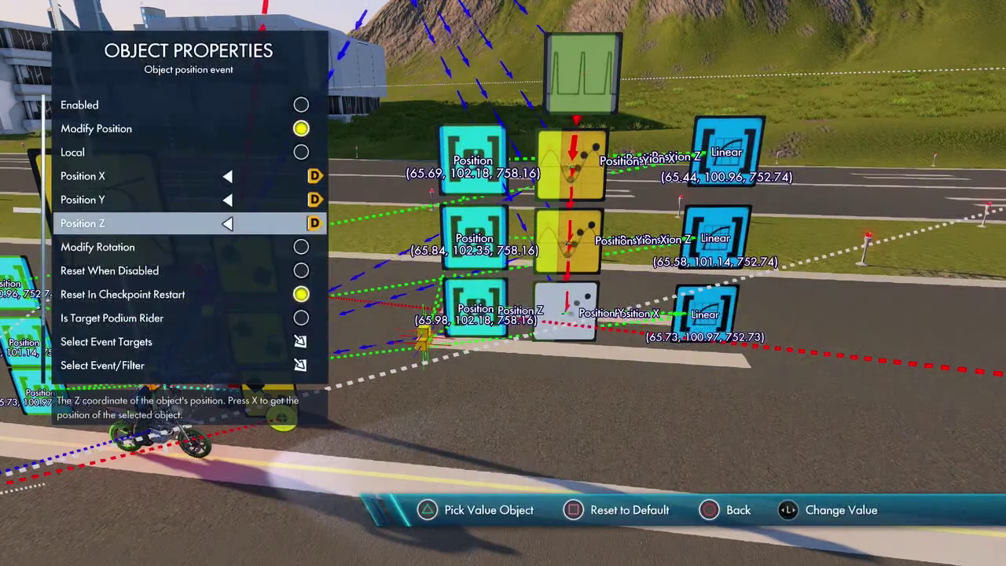
key(y)
key(Return)
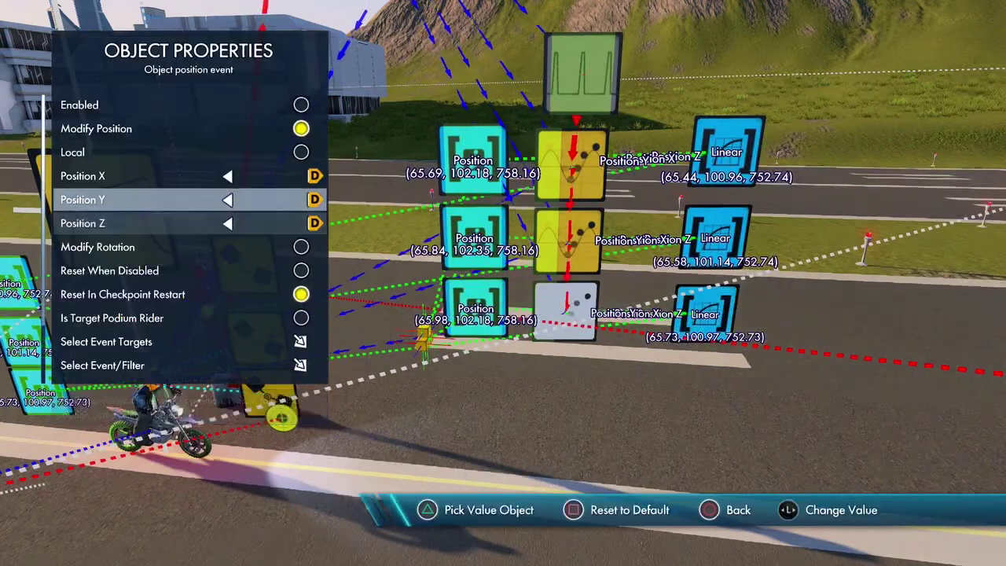
key(Up)
key(Up)
key(Escape)
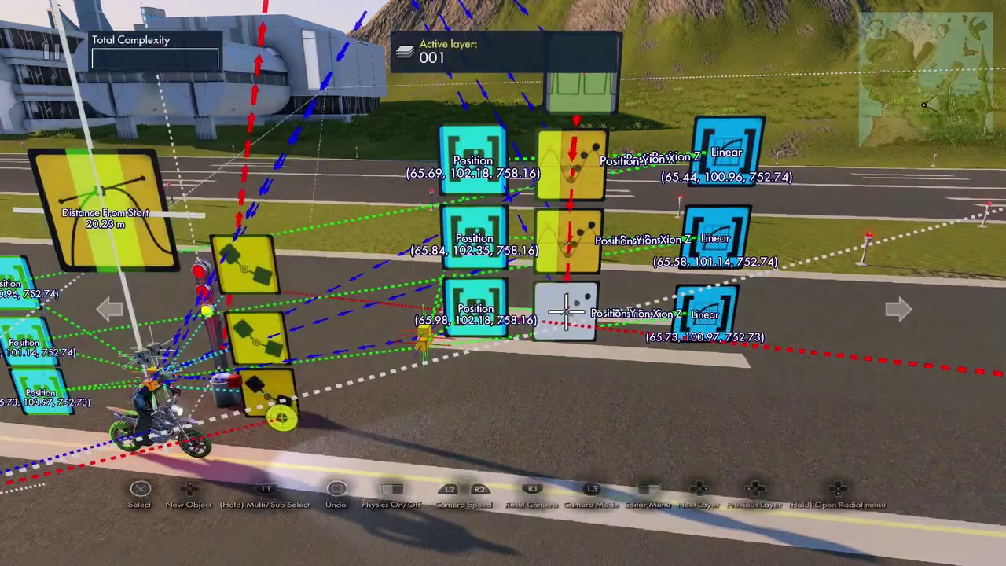
Select the three Linear curve vector sources together and raise their shared duration to 117 ticks
scroll(480, 367, down, 3)
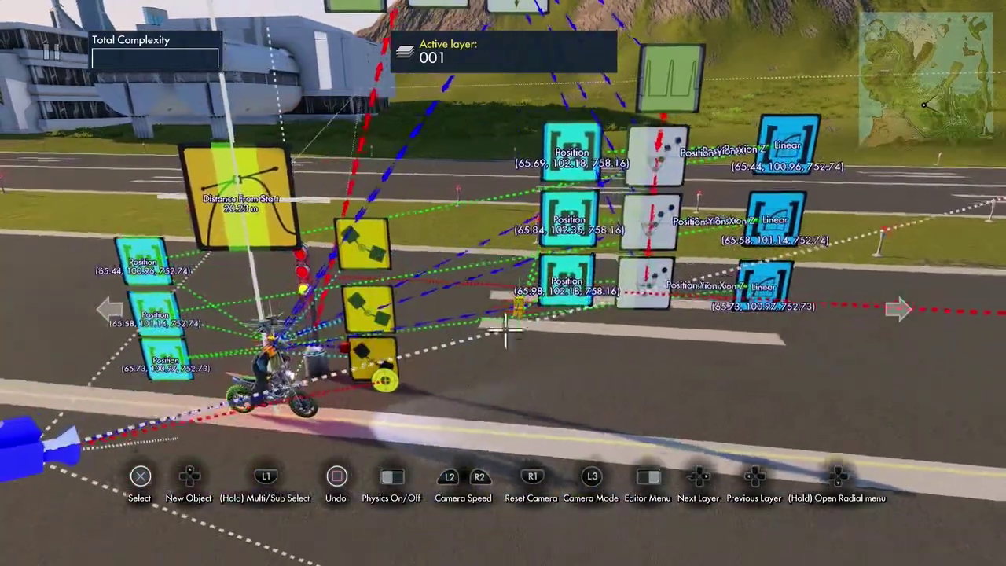
scroll(503, 341, up, 3)
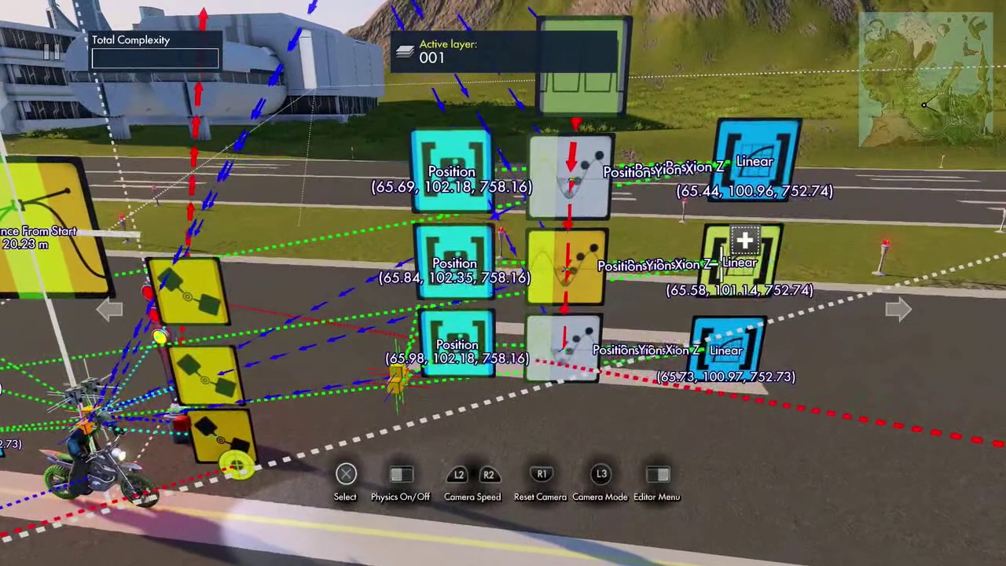
click(722, 263)
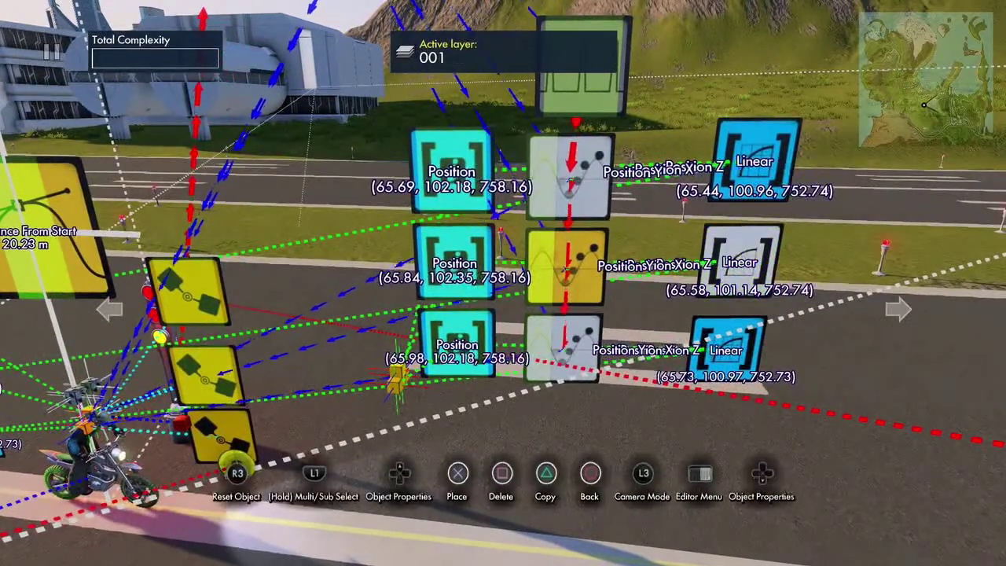
click(742, 248)
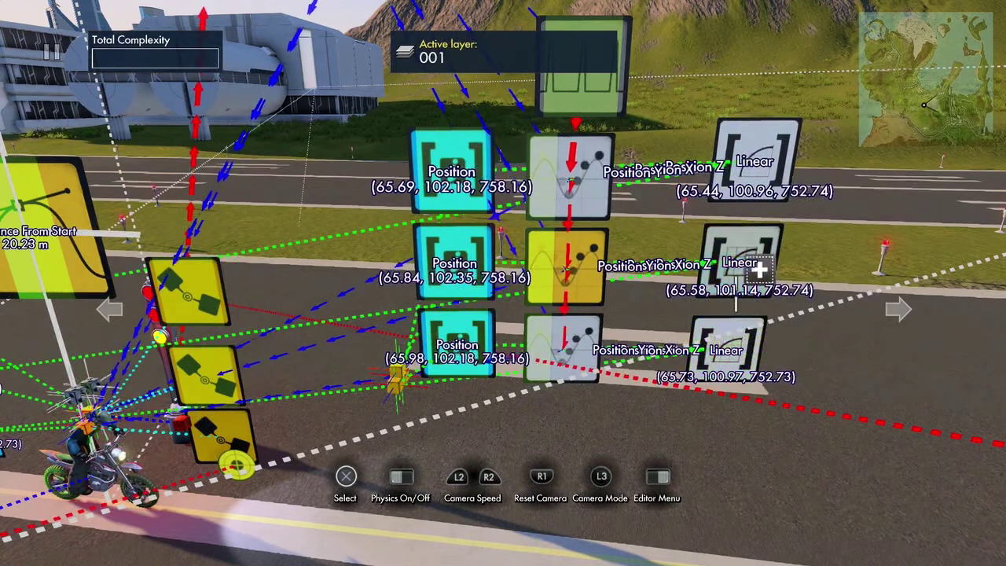
right_click(739, 287)
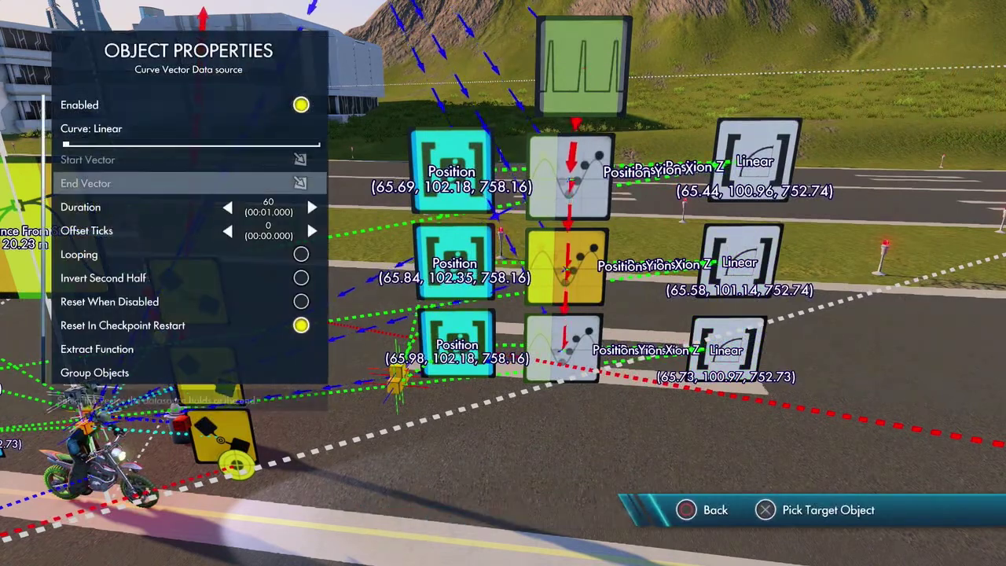
key(Down)
key(Right)
key(Right)
key(Right)
key(Right)
key(Right)
Change the curve of the three selected sources to Quadratic Ease In Out and set their duration to 157 ticks
key(Up)
key(Up)
key(Up)
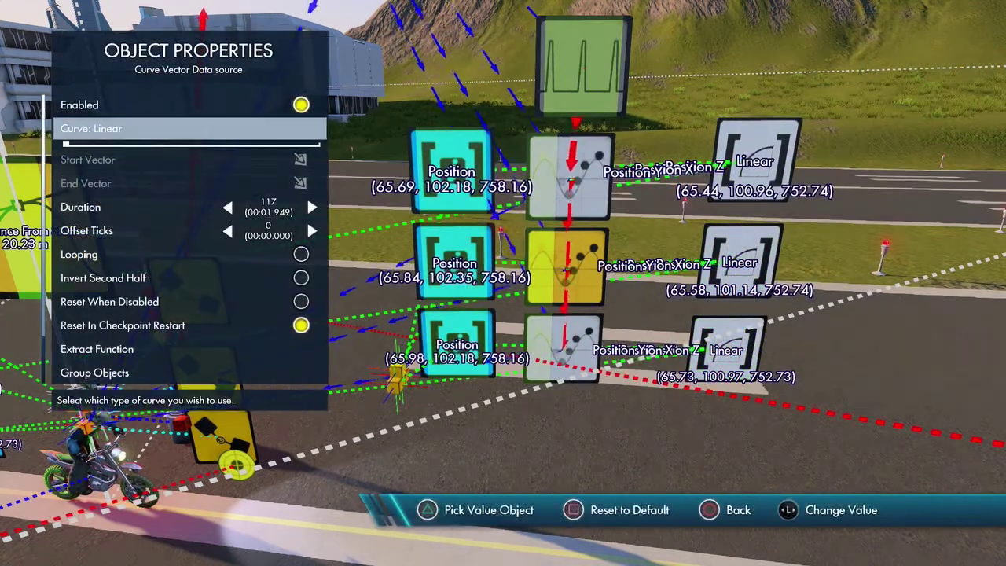
key(Down)
key(Down)
key(Down)
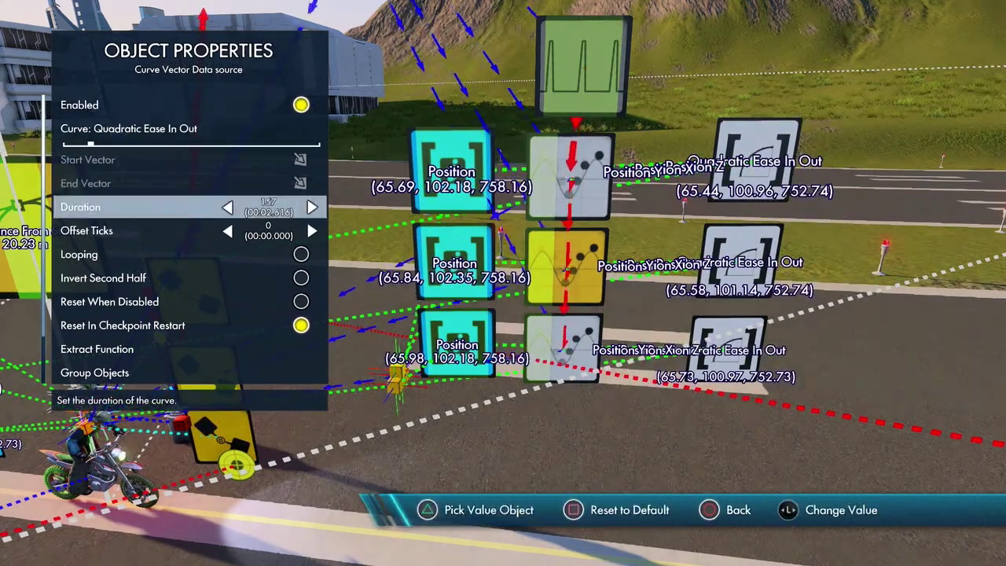
Run the physics to check how the rider moves between the two groups, and stop the simulation
key(Escape)
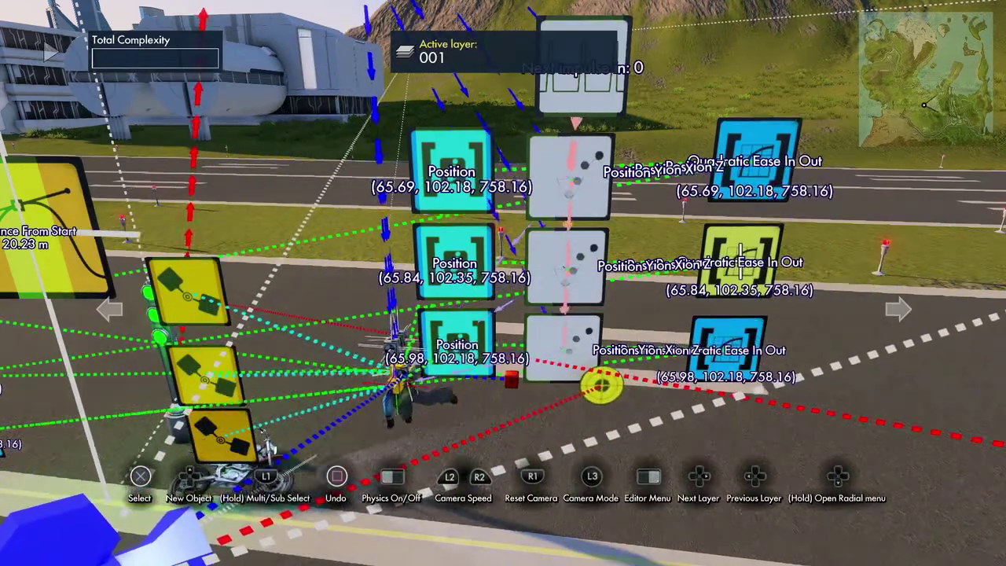
scroll(741, 262, down, 3)
key(space)
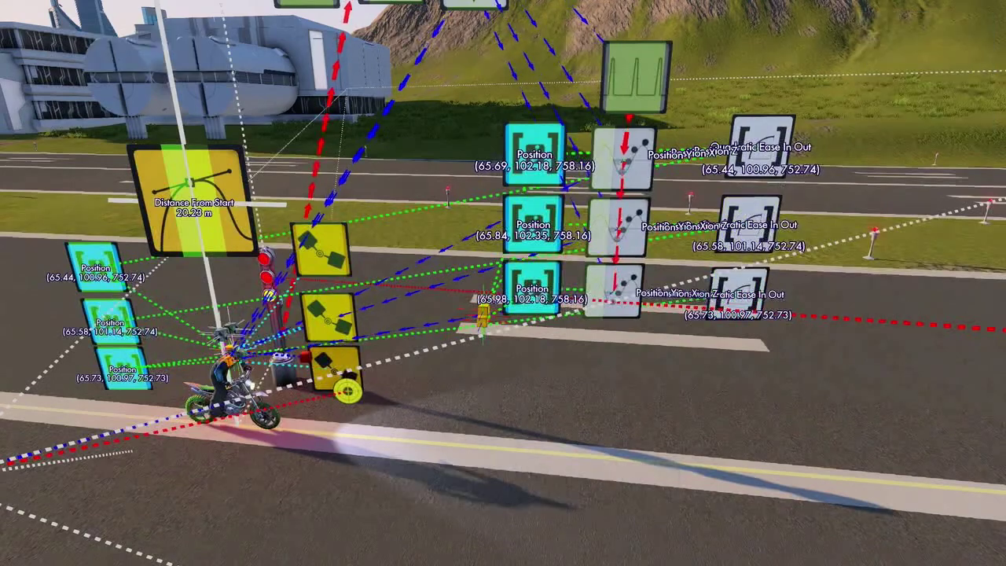
Raise the duration of the three Quadratic Ease In Out sources to 196 ticks and run the physics again
click(750, 262)
key(Down)
key(Down)
key(Down)
key(Down)
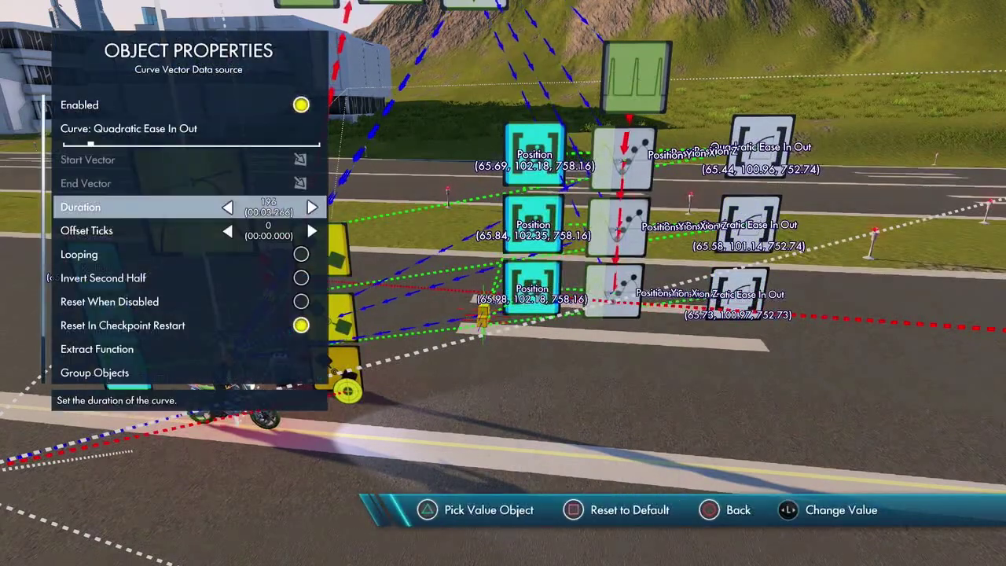
key(Escape)
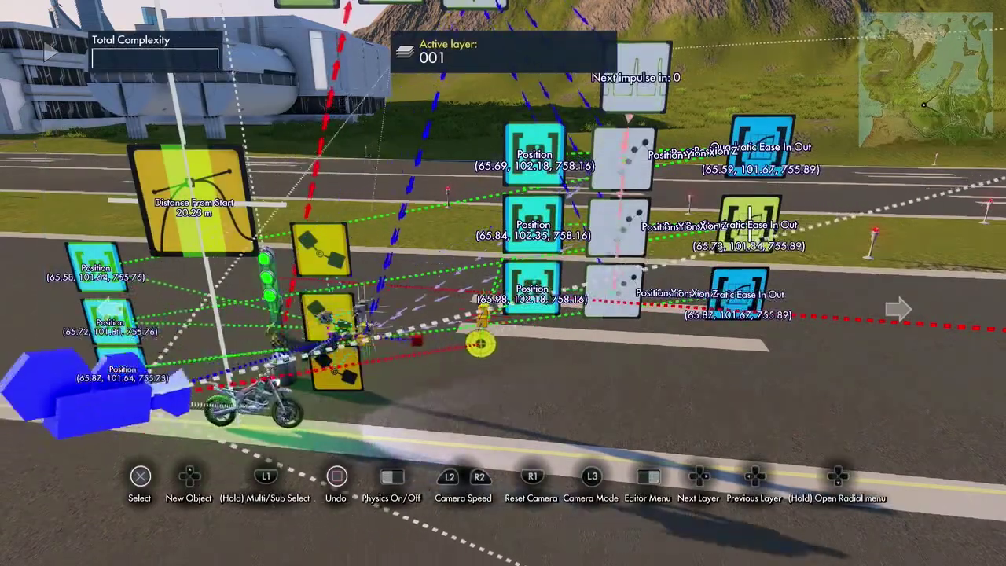
Watch the rider move between the two groups of positions and stop the physics simulation
scroll(748, 314, down, 3)
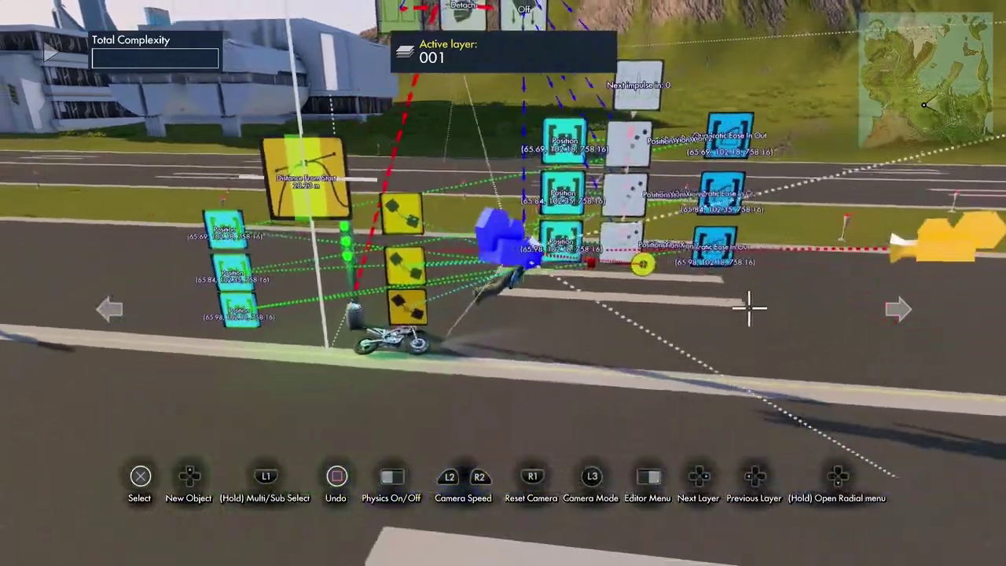
scroll(751, 310, up, 1)
key(space)
scroll(751, 401, up, 2)
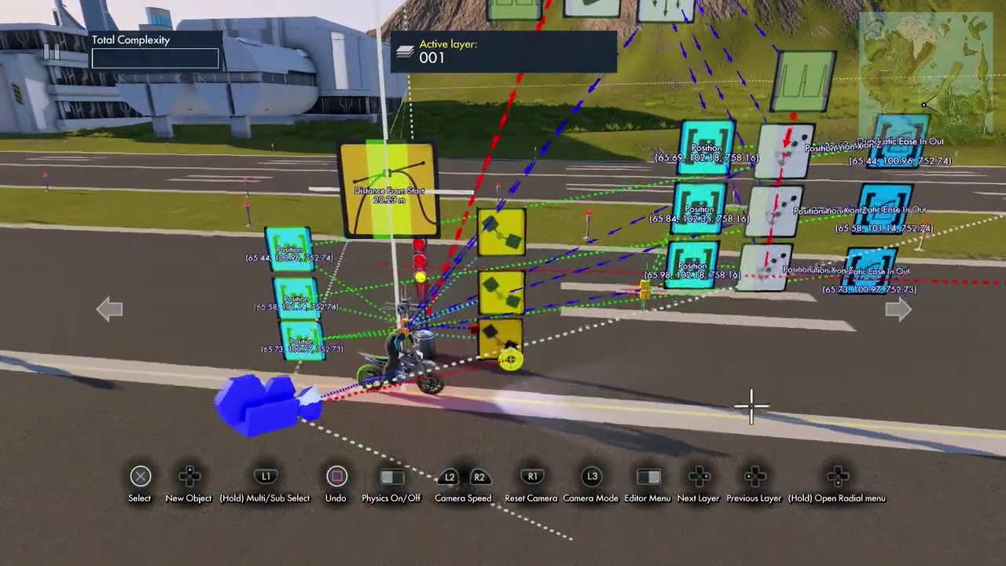
scroll(742, 530, down, 2)
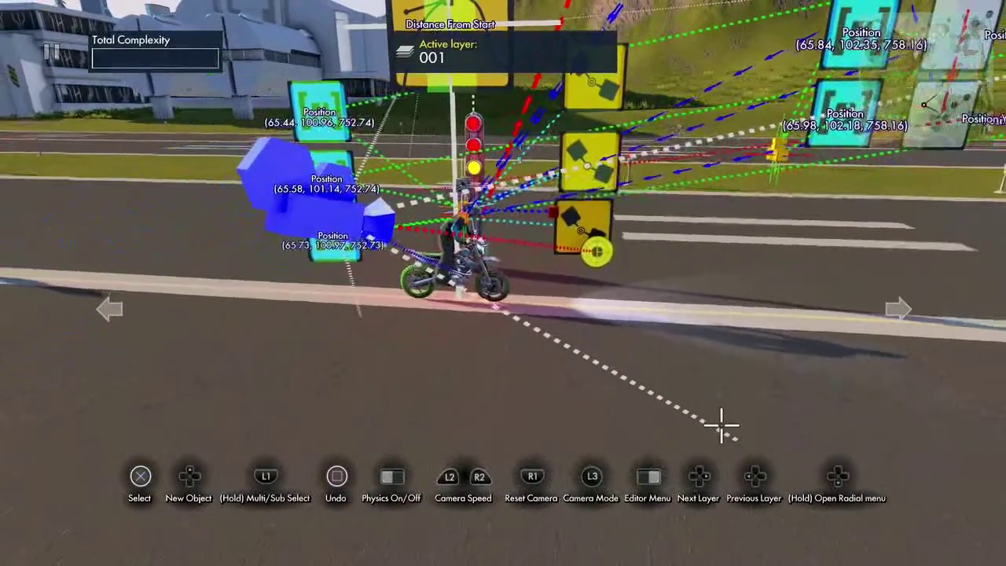
Add an Object position event on the runway near the curve vector data sources
key(Up)
key(Down)
key(Left)
key(Left)
key(Left)
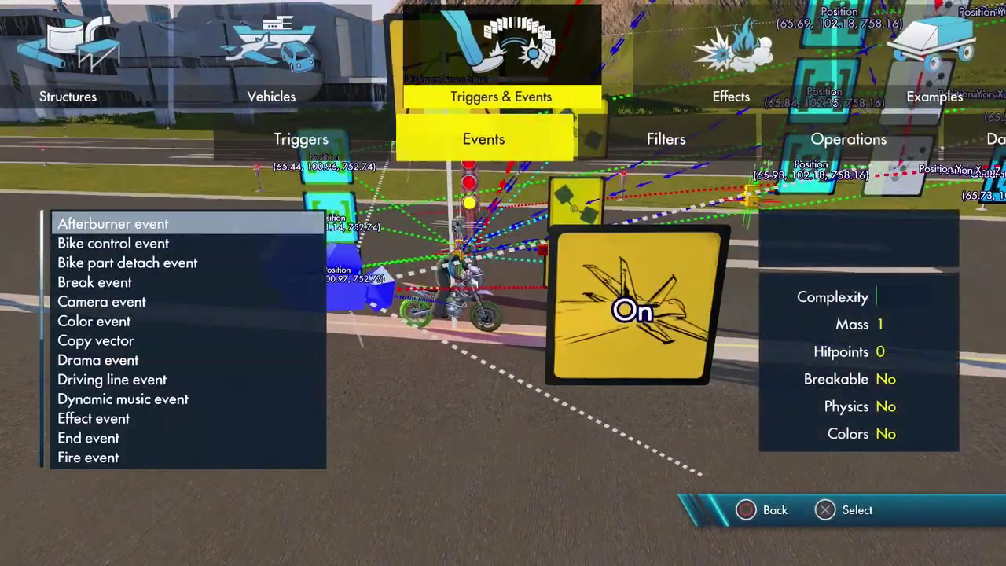
key(Down)
key(Down)
key(Down)
key(Down)
key(Down)
key(Down)
key(Down)
key(Down)
key(Down)
key(Down)
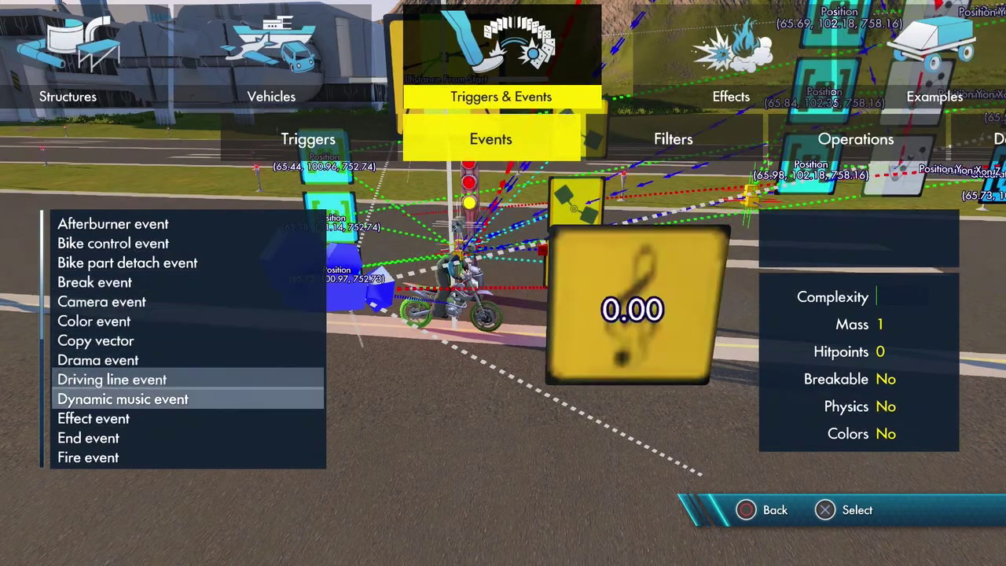
key(Down)
key(Down)
key(Down)
key(Down)
key(Down)
key(Down)
key(Down)
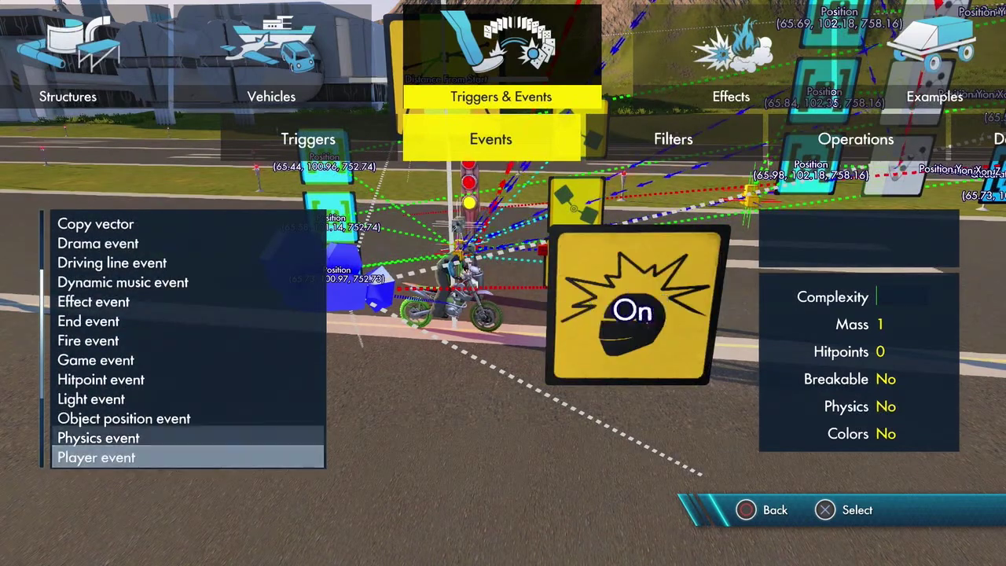
key(Return)
key(Left)
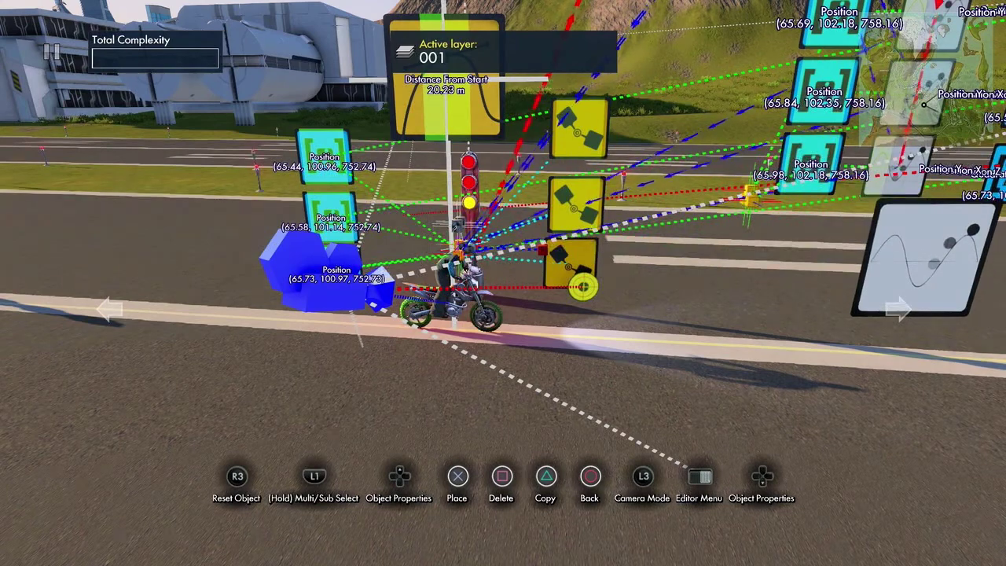
Choose the objects at the rider as event targets of the new Object position event
key(Up)
key(Down)
key(Down)
key(Up)
key(Up)
key(Up)
key(Up)
key(Up)
key(Up)
key(Up)
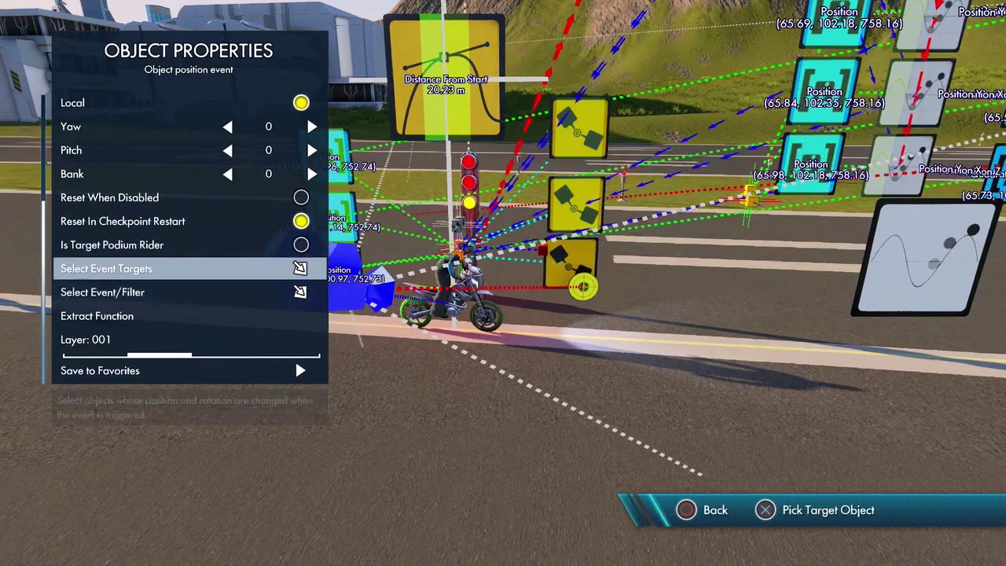
key(Return)
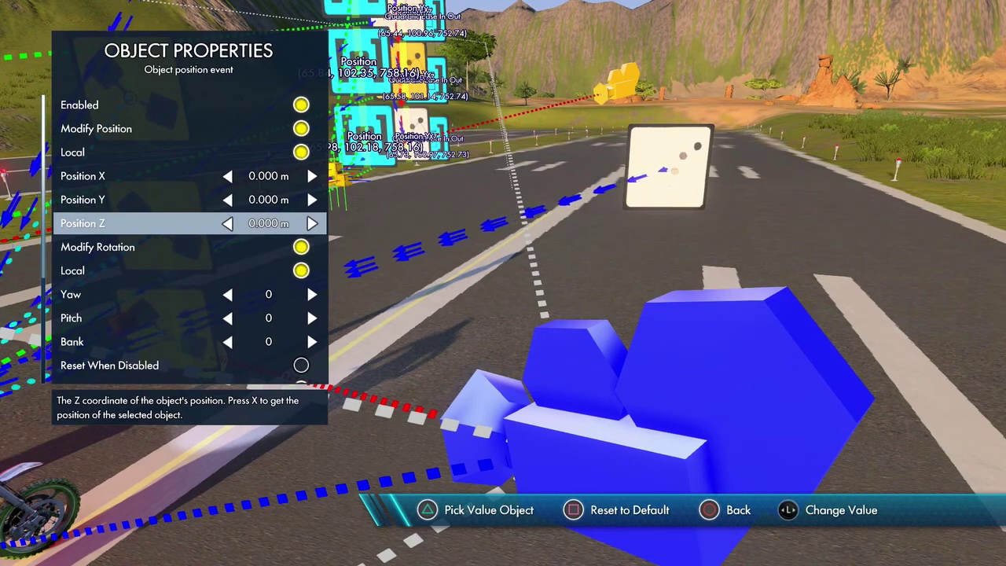
Add the small yellow object beside the second group of positions to the Object position event's targets
key(Down)
key(Down)
key(Down)
key(Down)
key(Down)
key(Down)
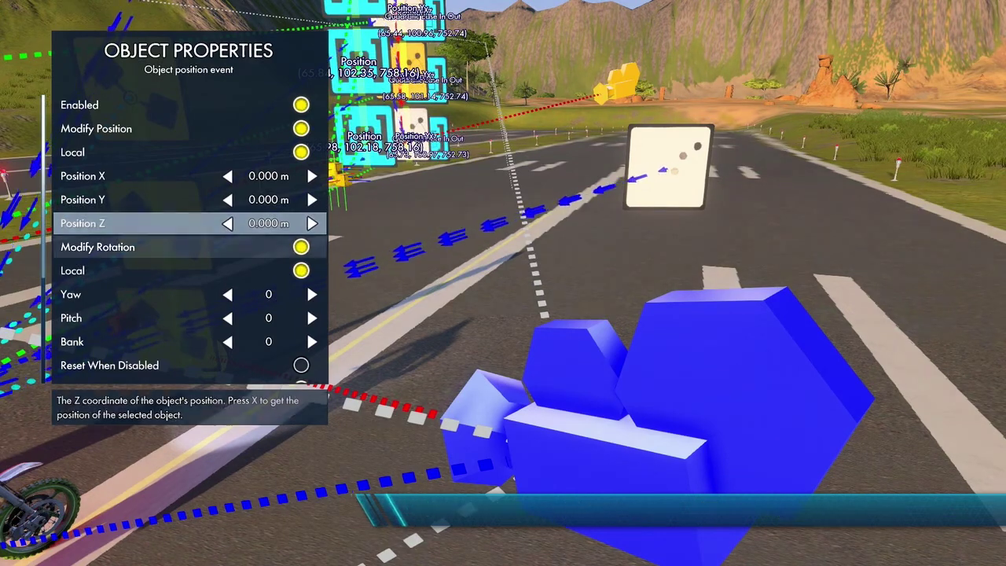
key(Down)
key(Down)
key(Down)
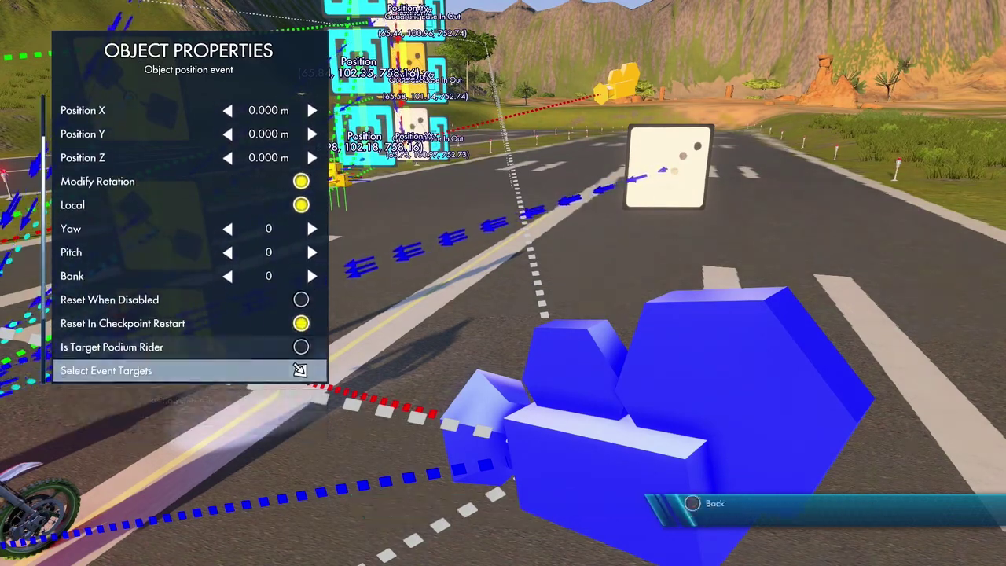
key(Return)
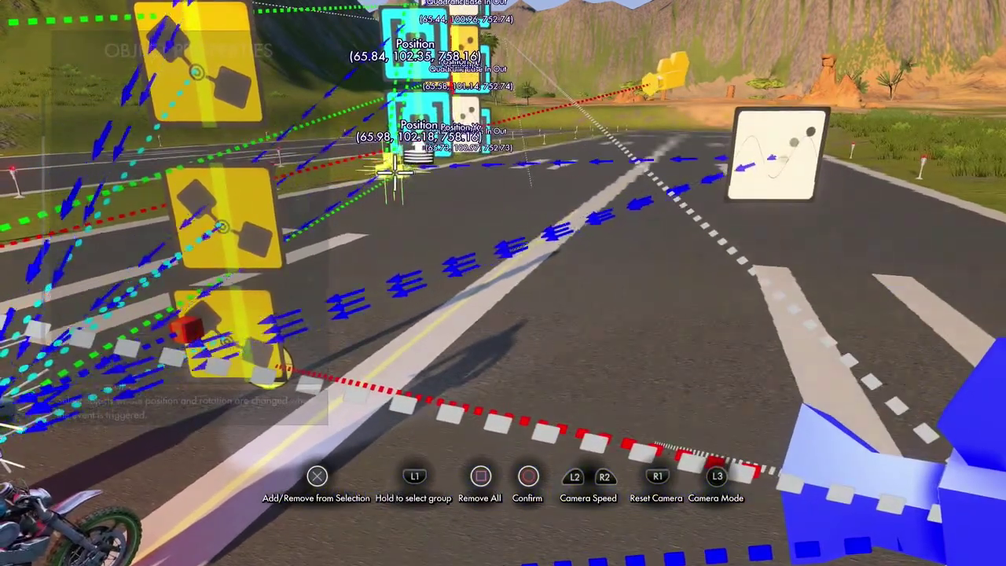
key(Return)
key(Escape)
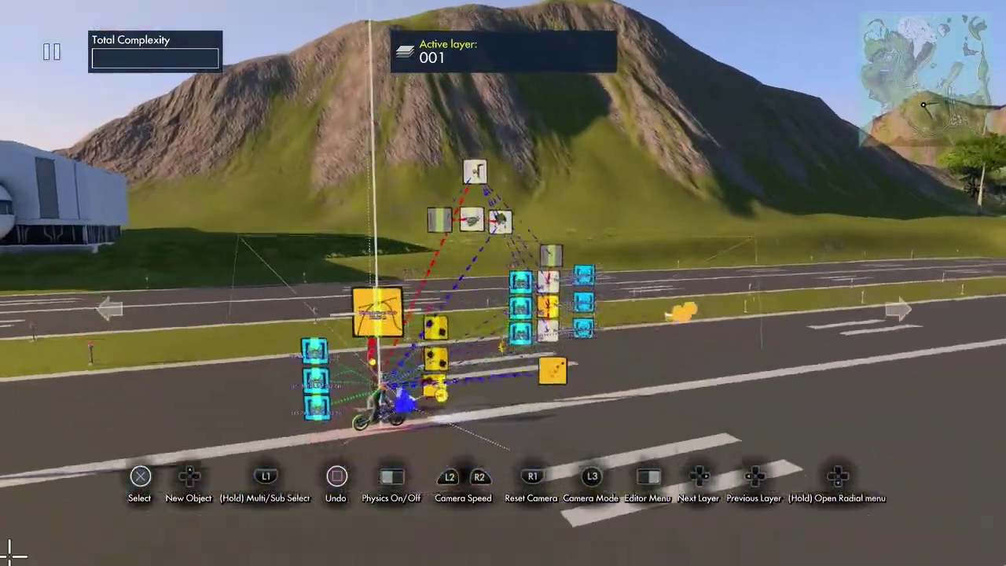
Add an Impulse delay filter beside the On state event above the logic
key(Up)
key(Right)
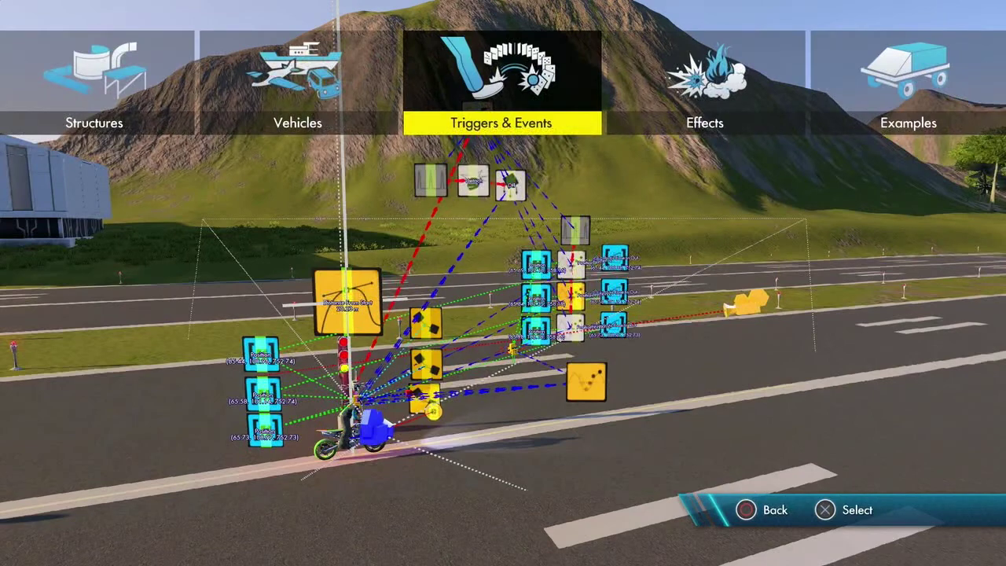
key(Return)
key(Right)
key(Down)
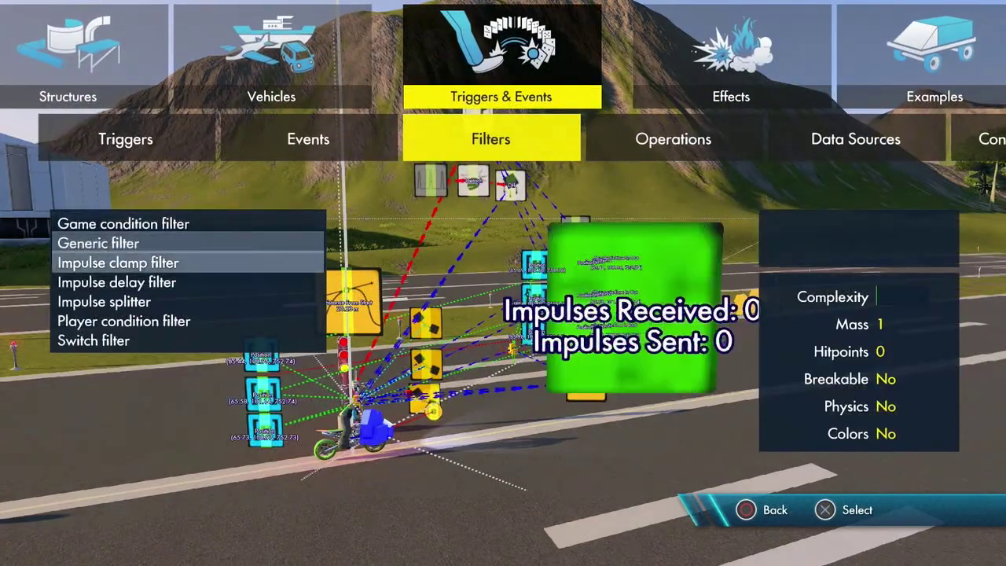
key(Return)
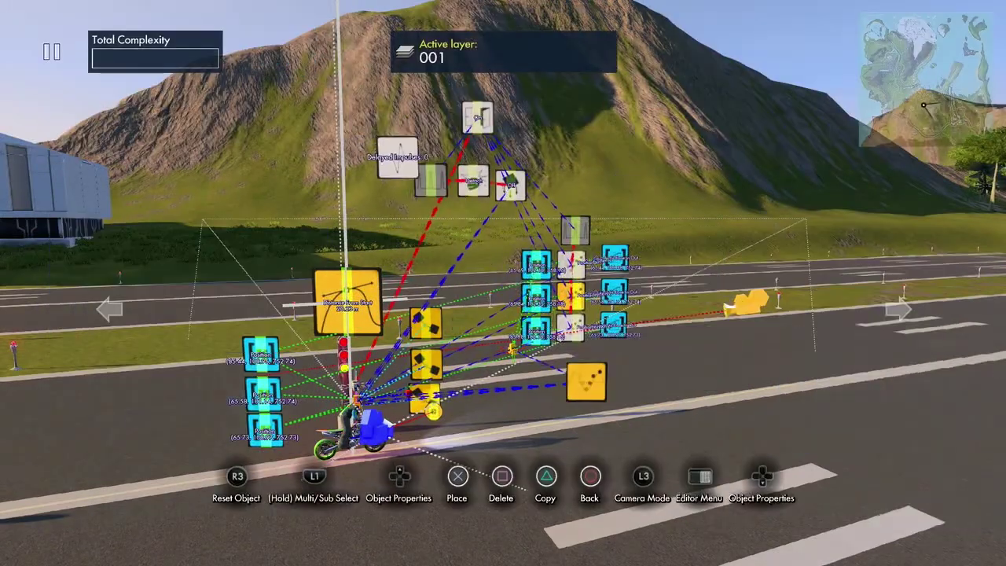
Set the On state event as the impulse target of the delay filter
key(Up)
key(Down)
key(Down)
key(Down)
key(Return)
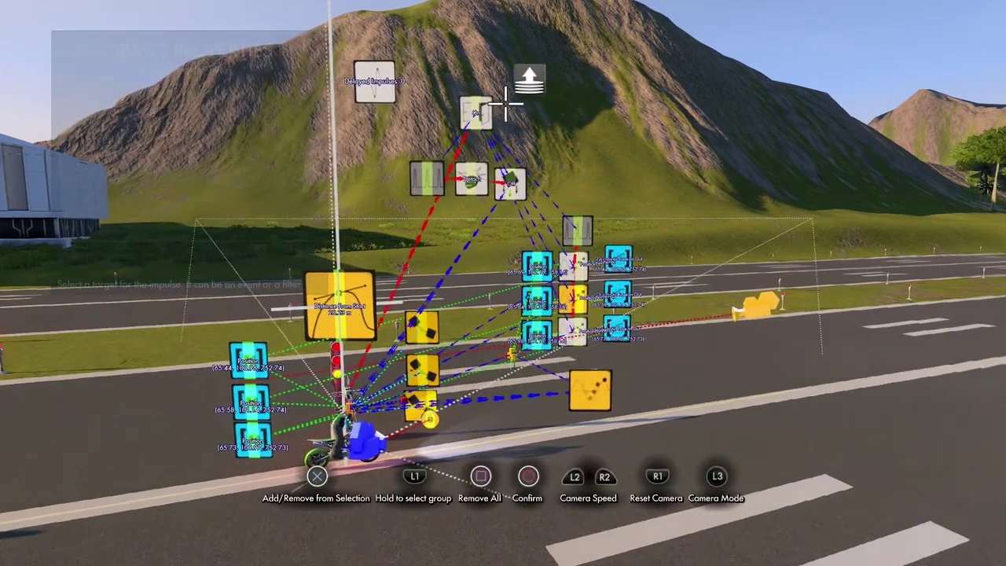
key(Escape)
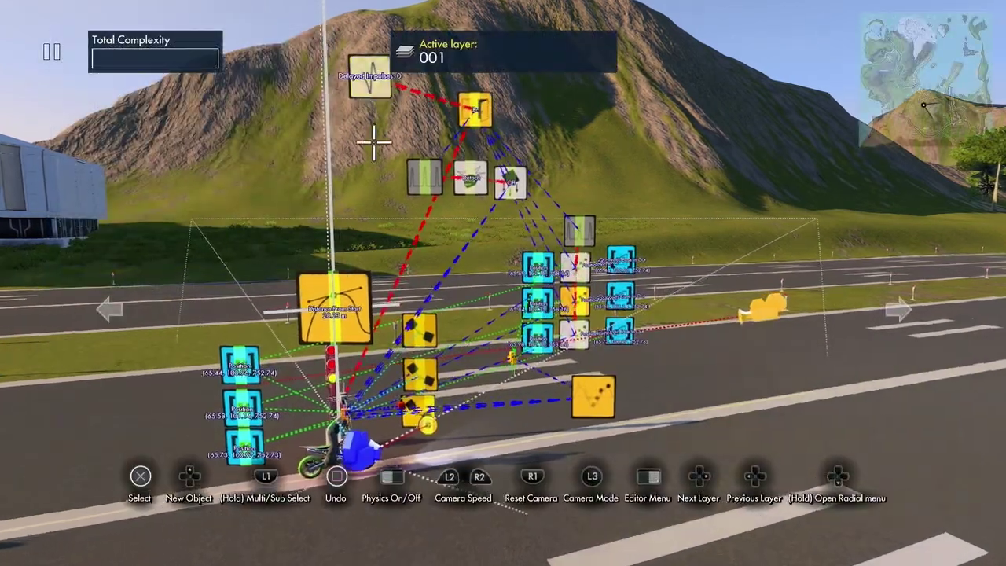
Redirect the Goal Point's impulse from the On state event to the Impulse delay filter
key(Return)
key(Up)
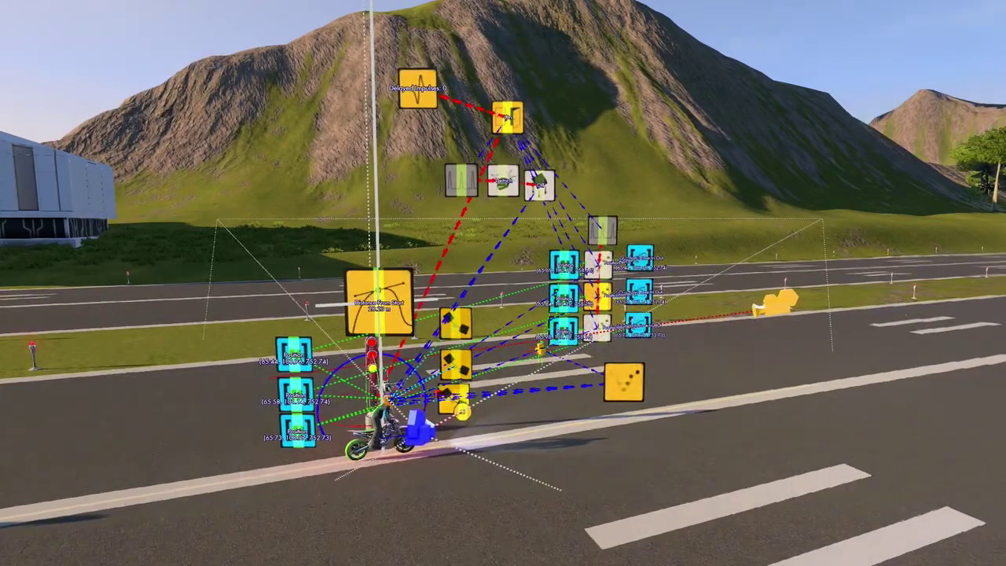
key(Down)
key(Down)
key(Down)
key(Down)
key(Down)
key(Return)
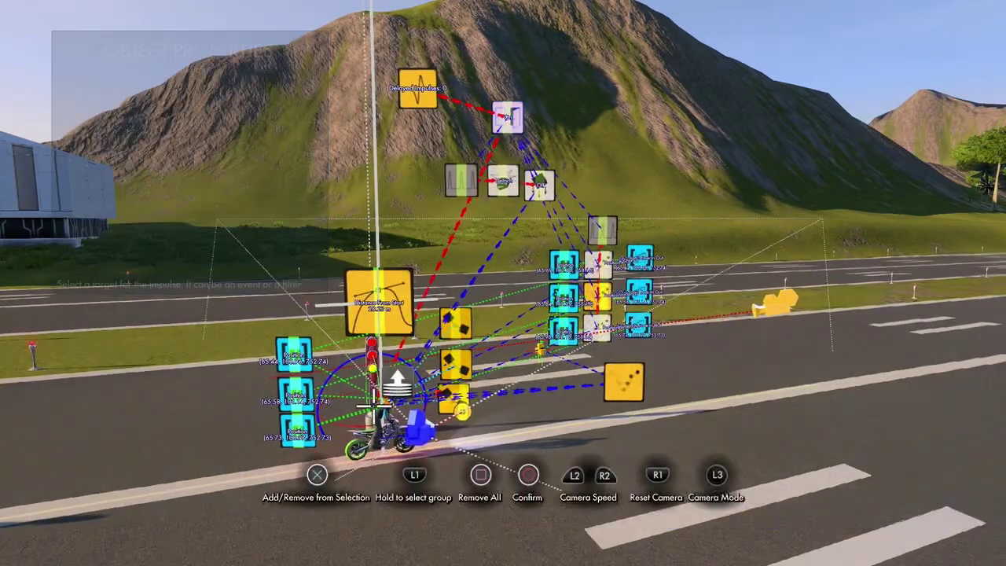
key(Return)
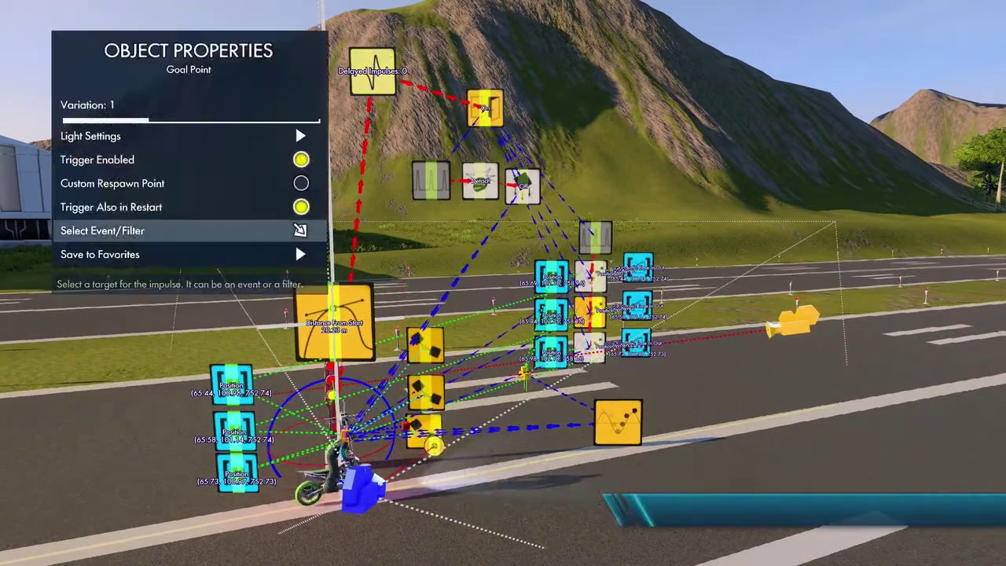
key(Escape)
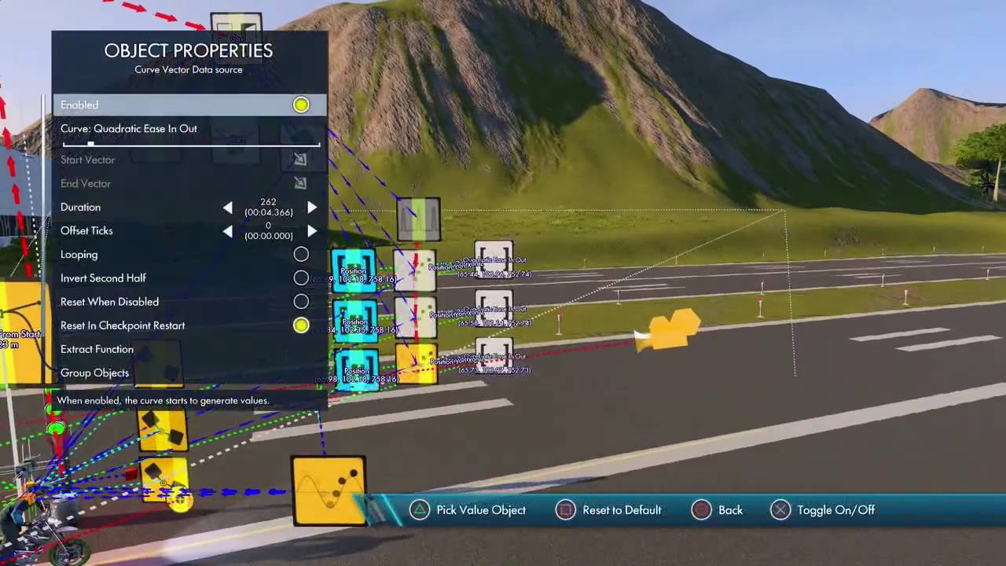
Add the three Quadratic Ease In Out curve vector sources to the On state event's targets
key(Escape)
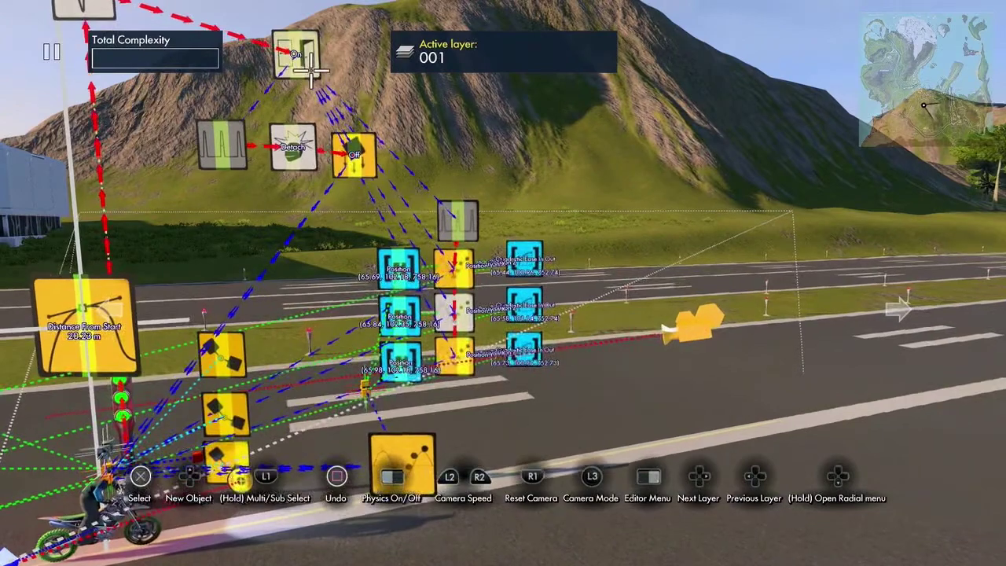
click(305, 57)
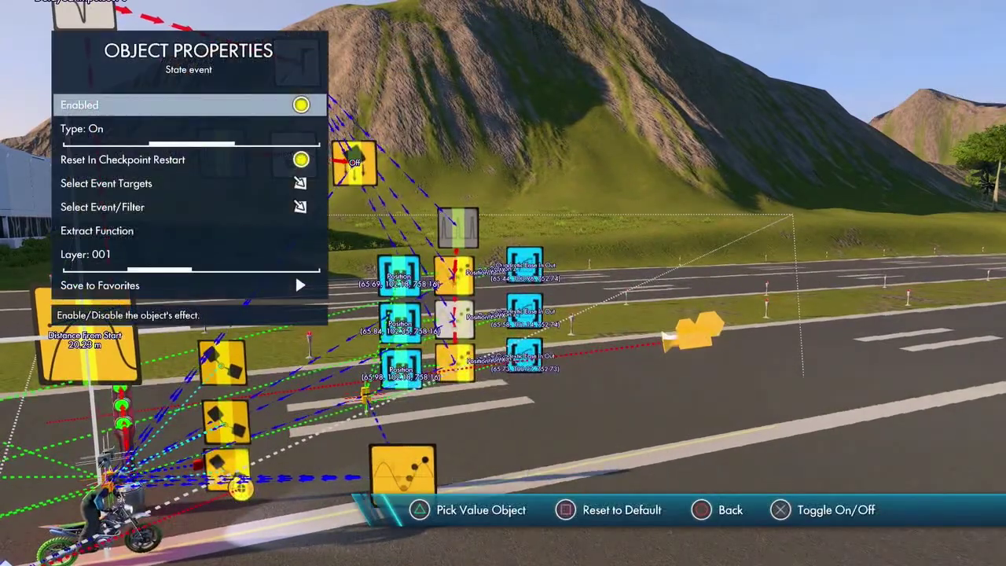
key(Return)
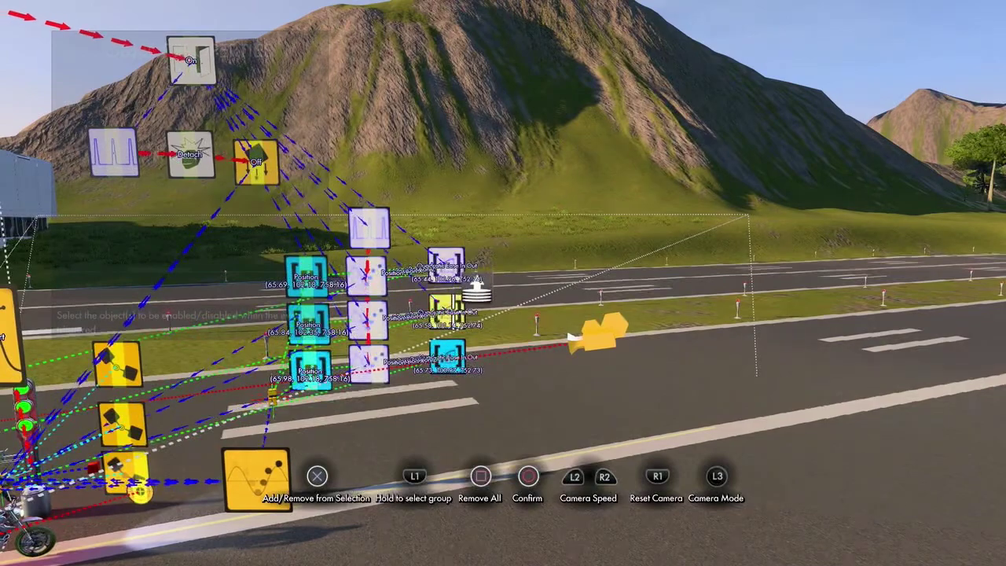
key(Escape)
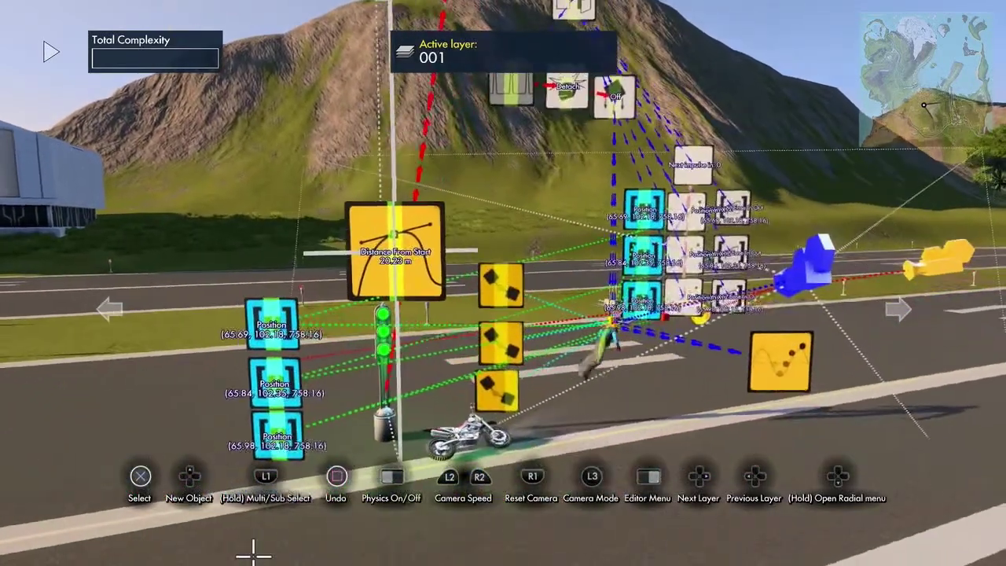
Test the track up to the finish, retry the run, and return to the editor
key(Escape)
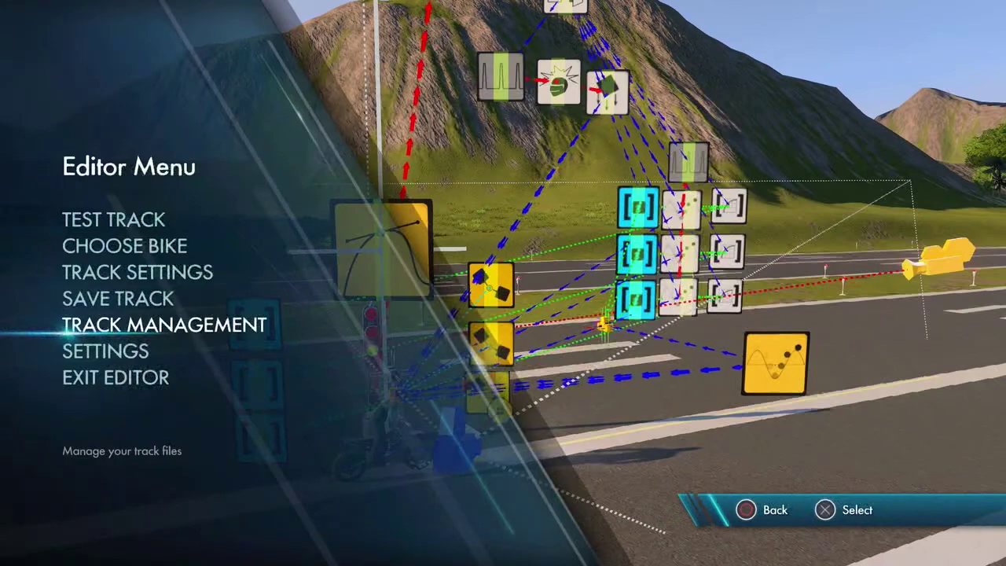
key(Return)
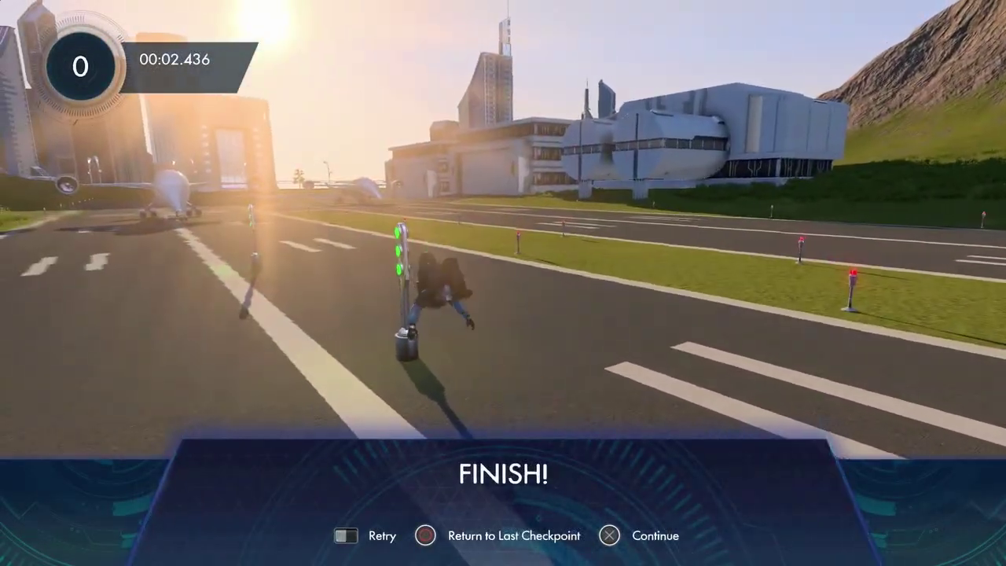
key(BackSpace)
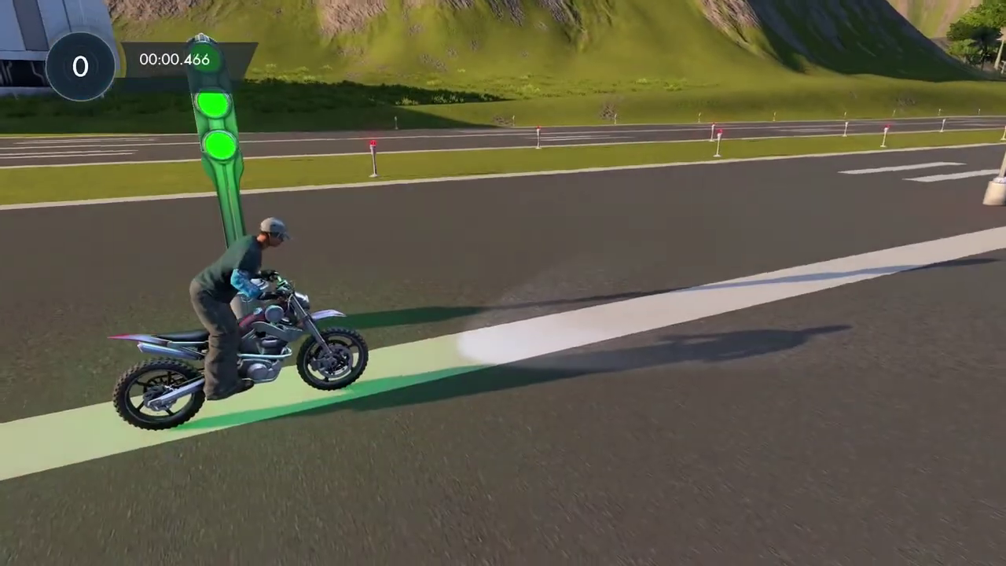
key(Escape)
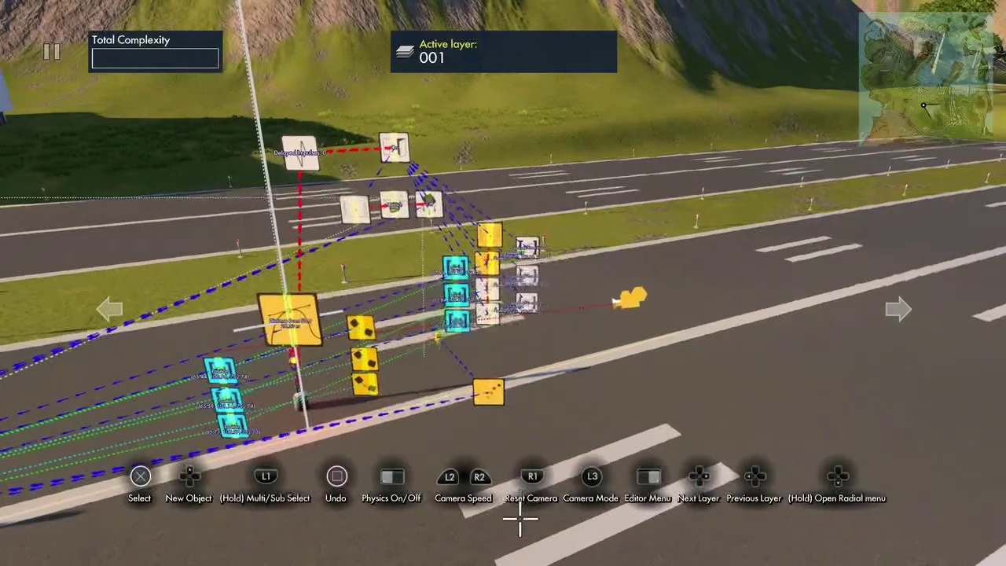
Move the Object position event off the white runway line and place a Linear Curve data source beside it
click(515, 378)
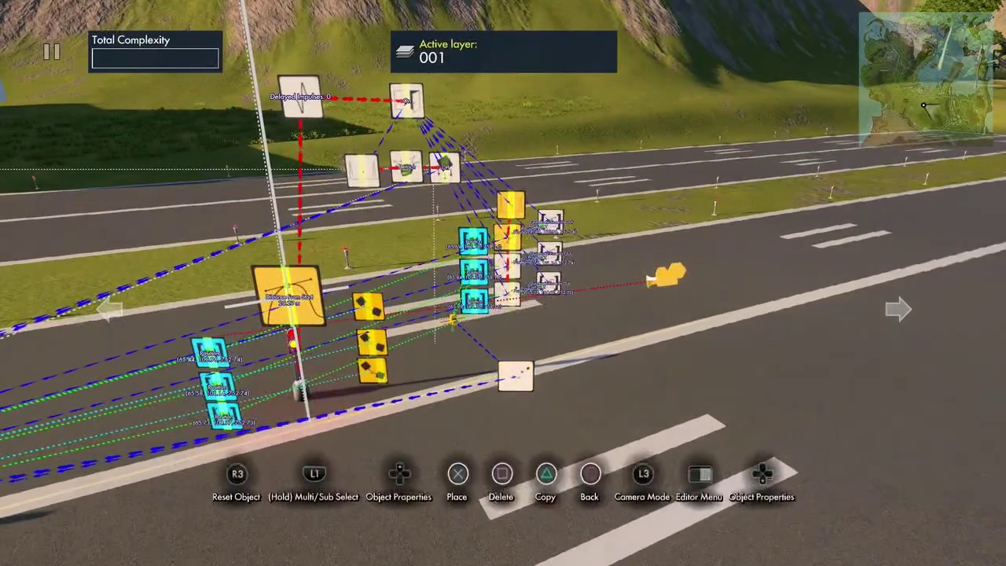
key(Tab)
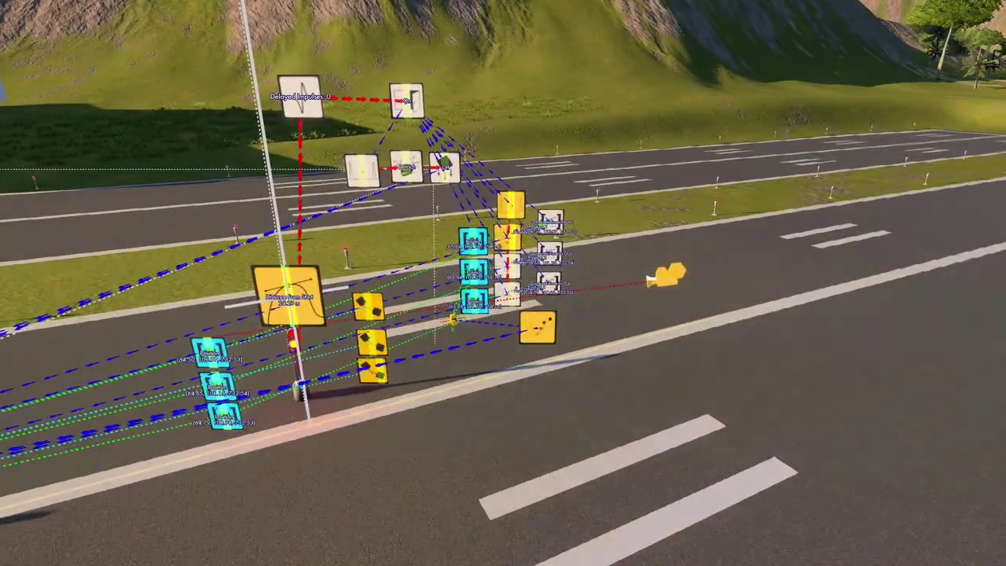
key(Right)
key(Right)
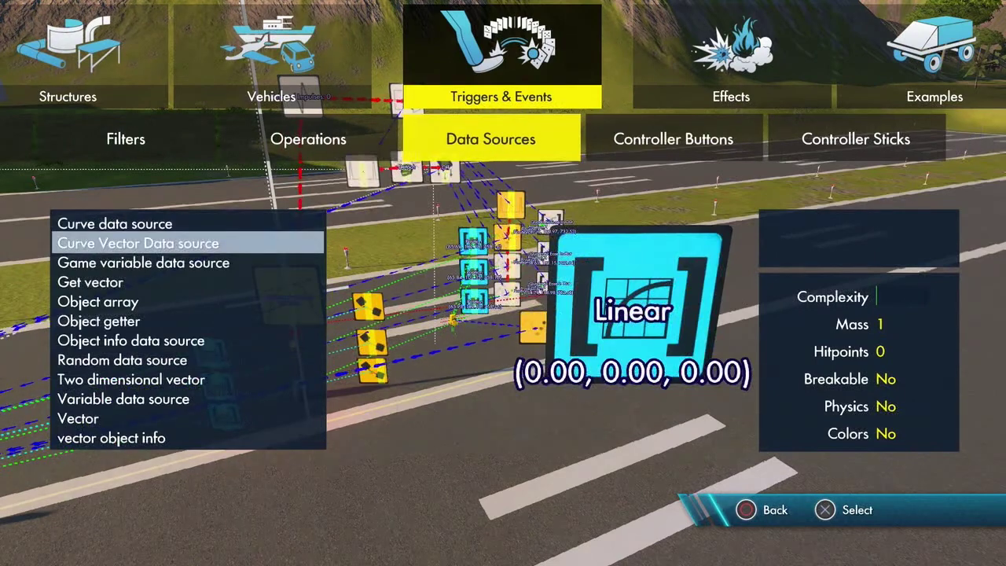
key(Return)
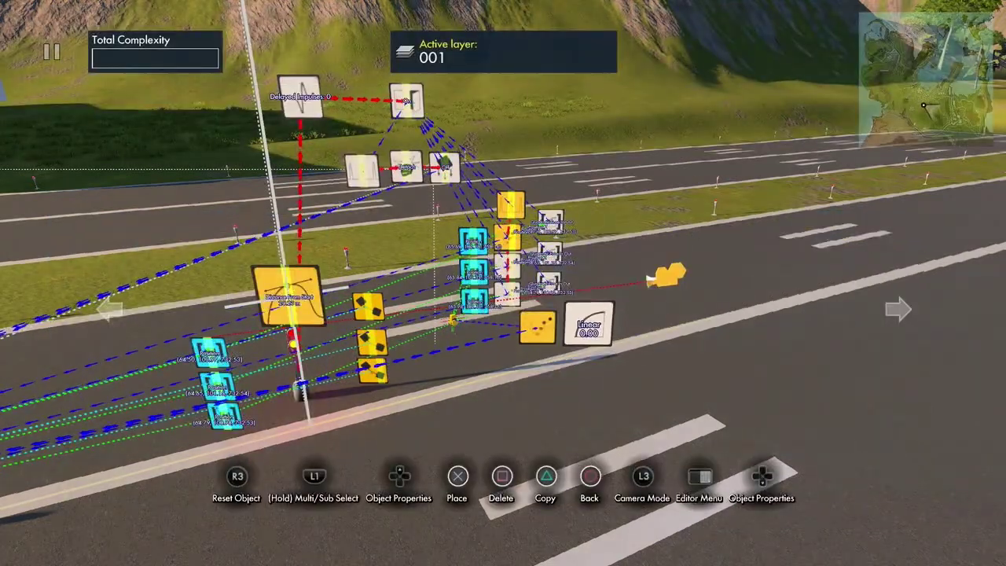
key(Return)
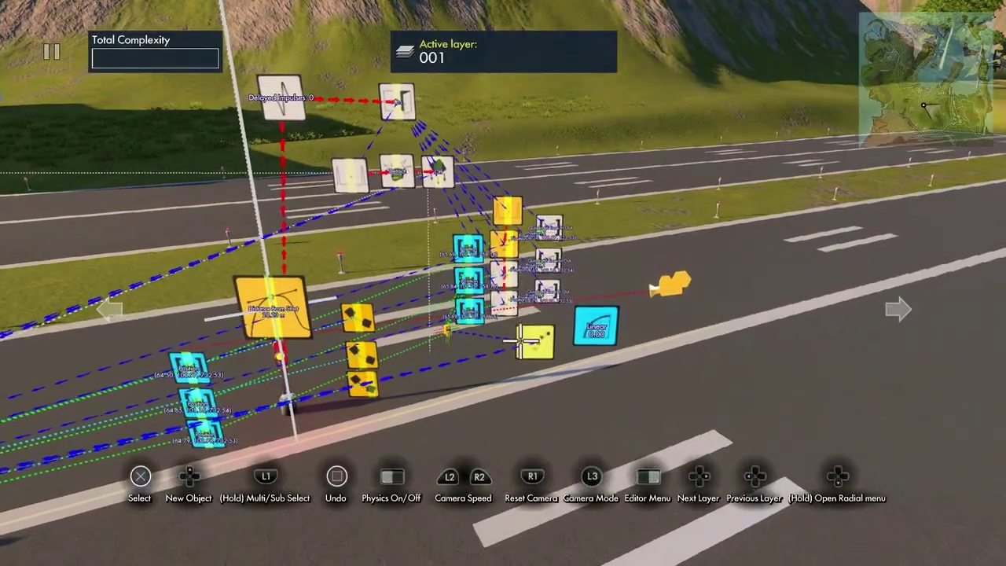
Assign the Linear curve data source as the Yaw value of the Object position event
key(Return)
key(Down)
key(Down)
key(Down)
key(Down)
key(Down)
key(Down)
key(Down)
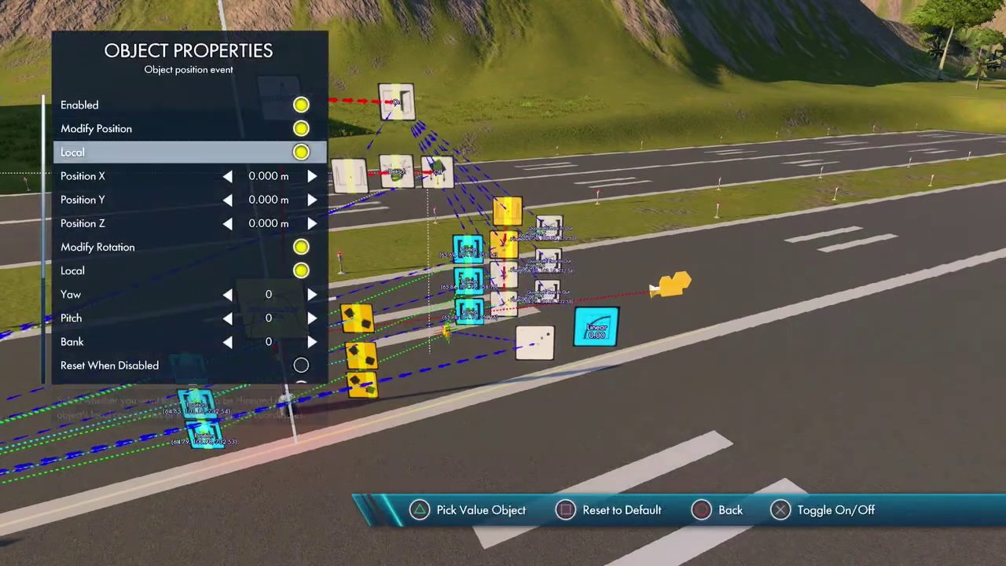
key(Escape)
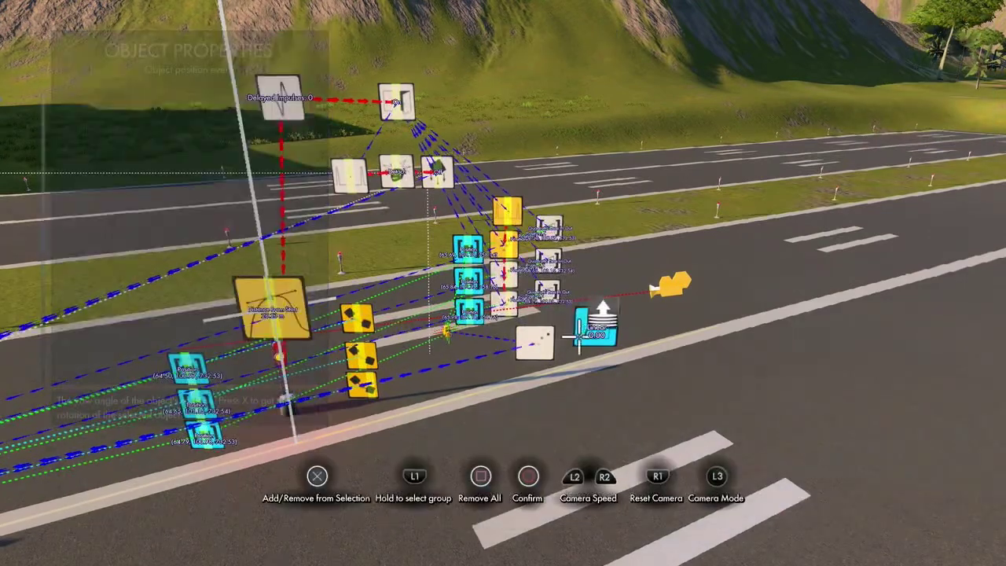
key(Return)
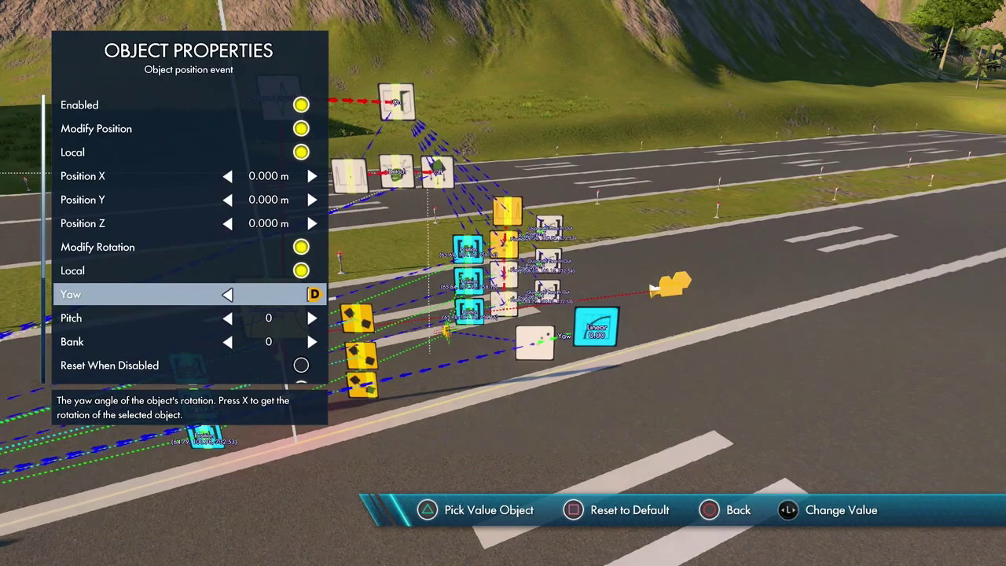
key(Escape)
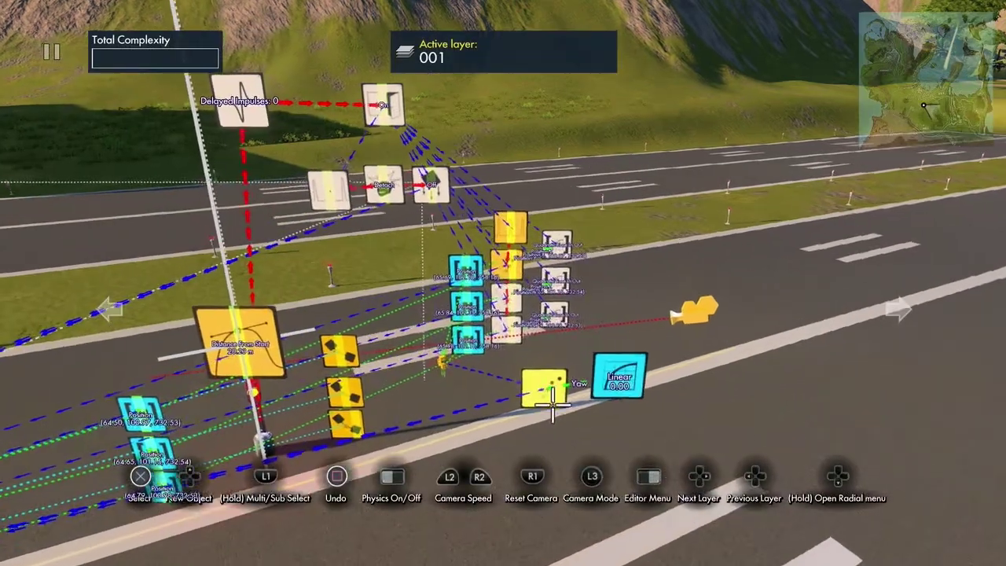
Place two Impulse delay filters, one beside the Object position event and one beyond the Linear curve data source
key(Tab)
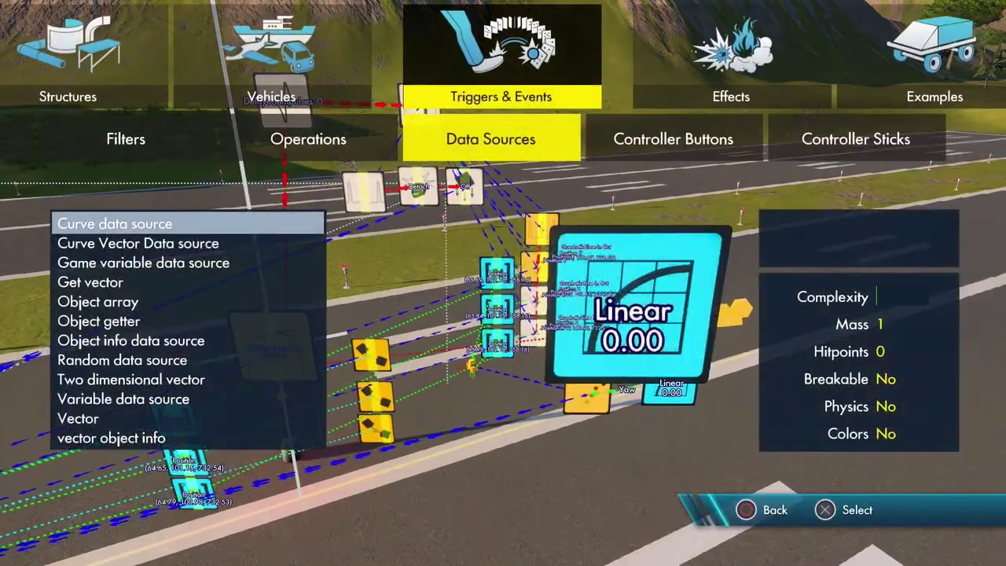
key(Left)
key(Left)
key(Left)
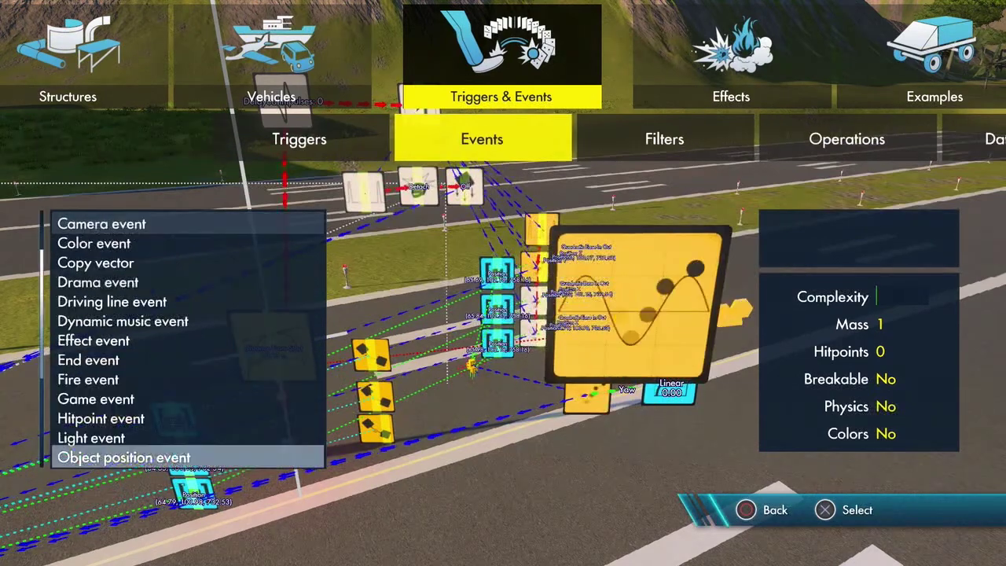
key(Right)
key(Down)
key(Down)
key(Down)
key(Return)
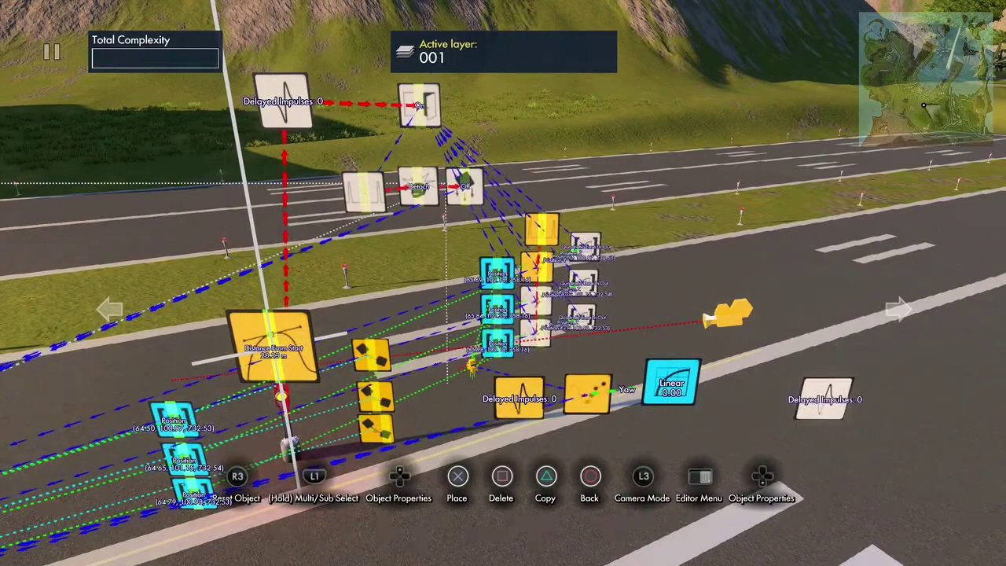
key(Return)
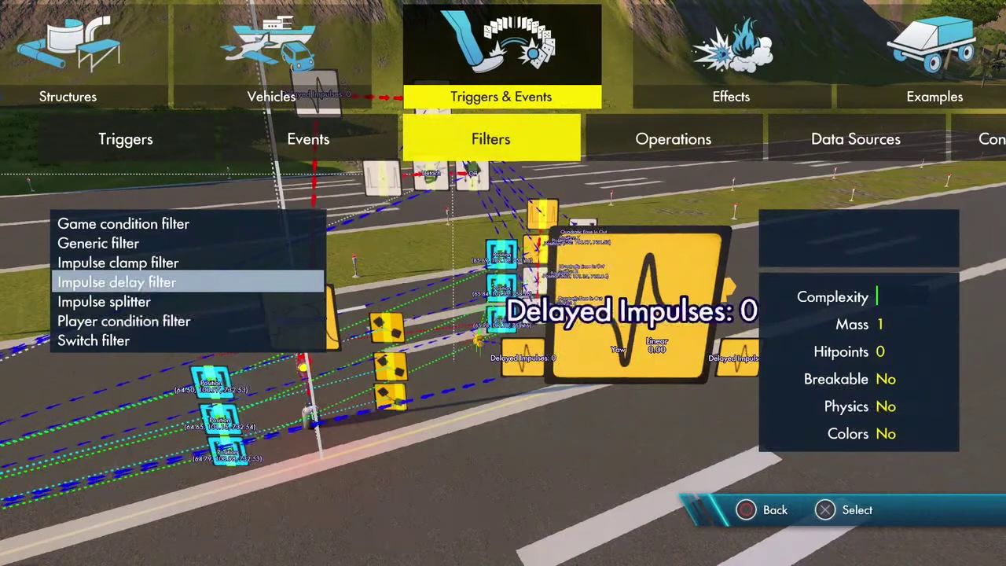
Place an Interval trigger directly below the Object position event and set its interval to 2 ticks
key(Left)
key(Left)
key(Down)
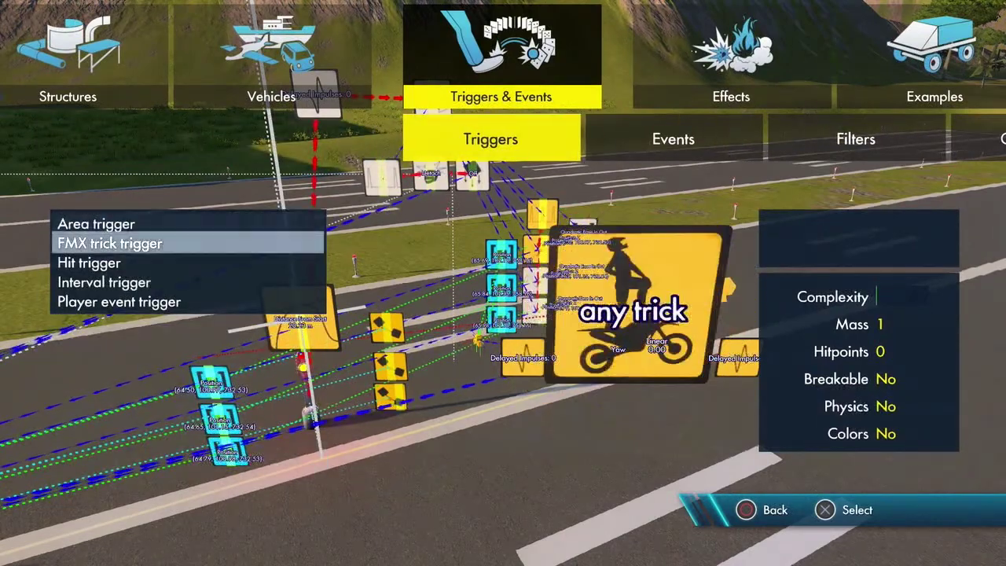
key(Escape)
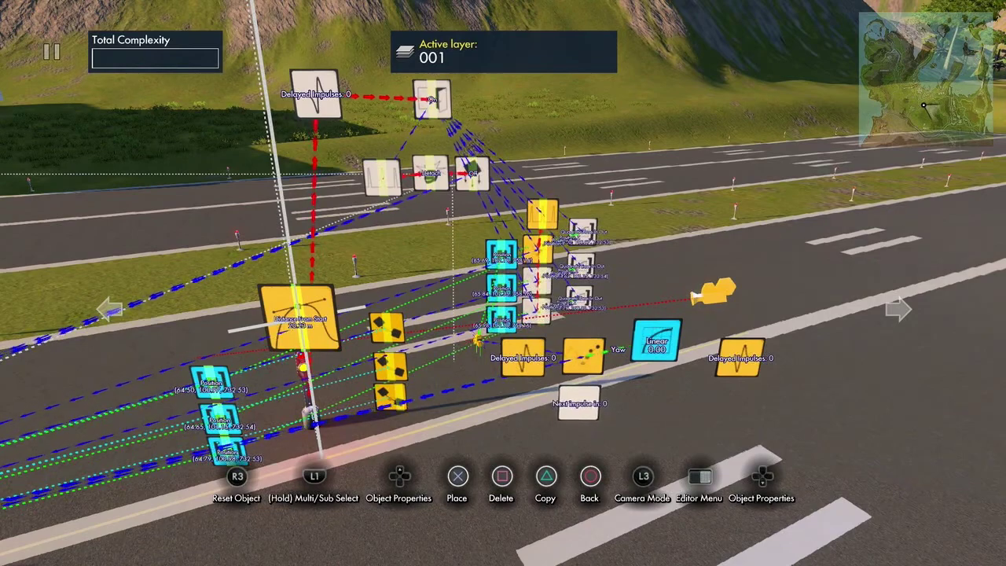
key(Return)
key(Return)
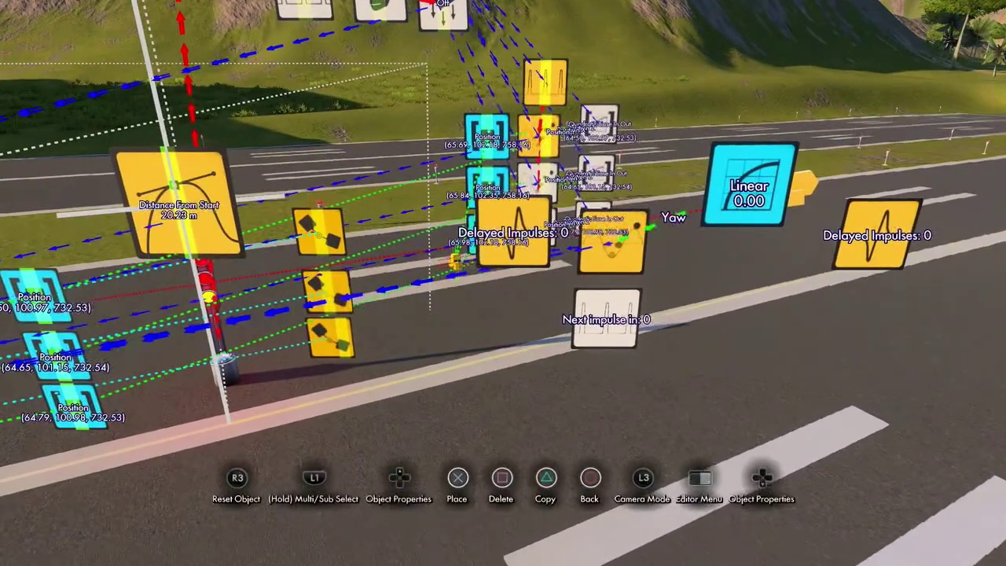
key(Right)
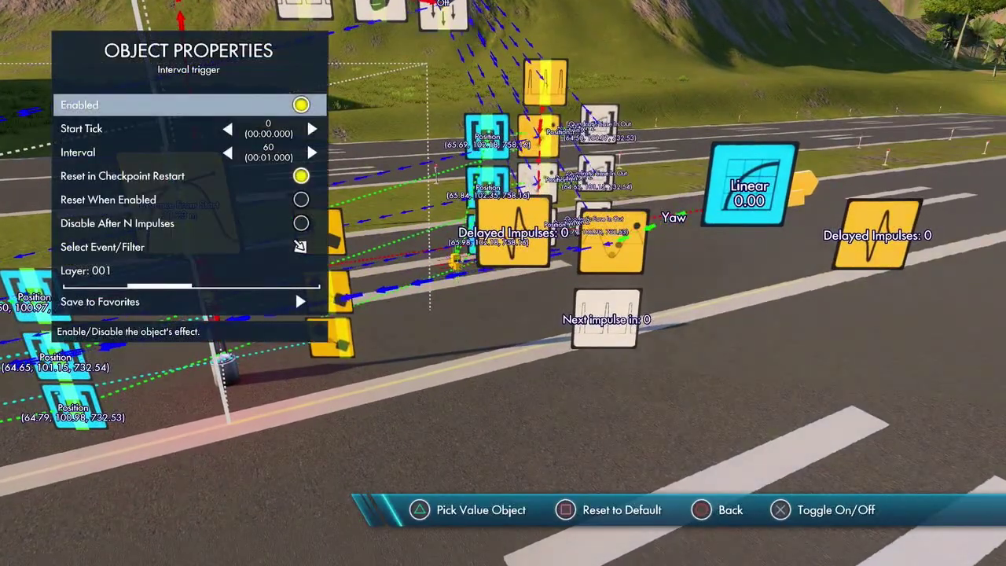
key(Down)
key(Down)
key(Left)
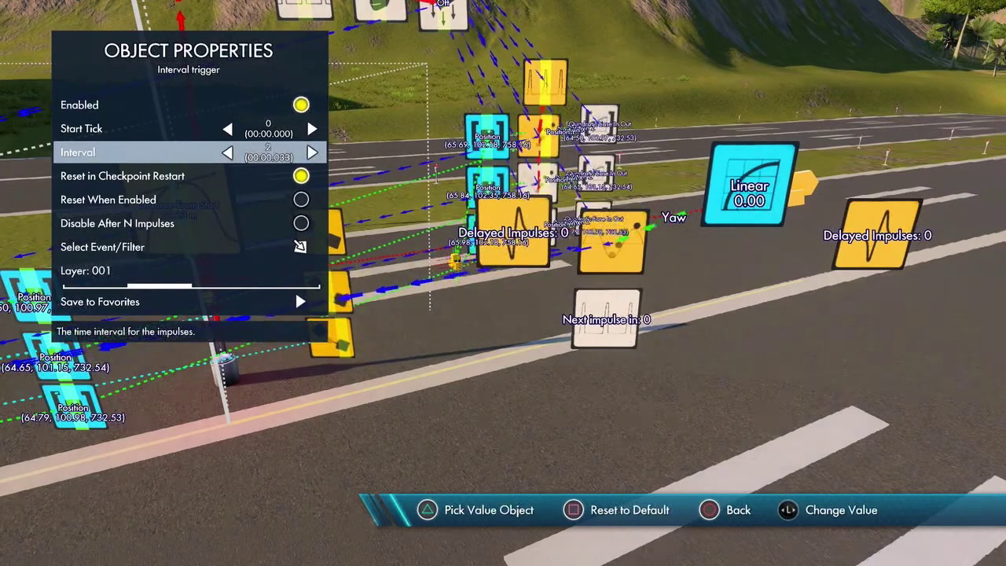
Route the Interval trigger's impulse to the Object position event above it
key(Down)
key(Down)
key(Down)
key(Down)
key(Return)
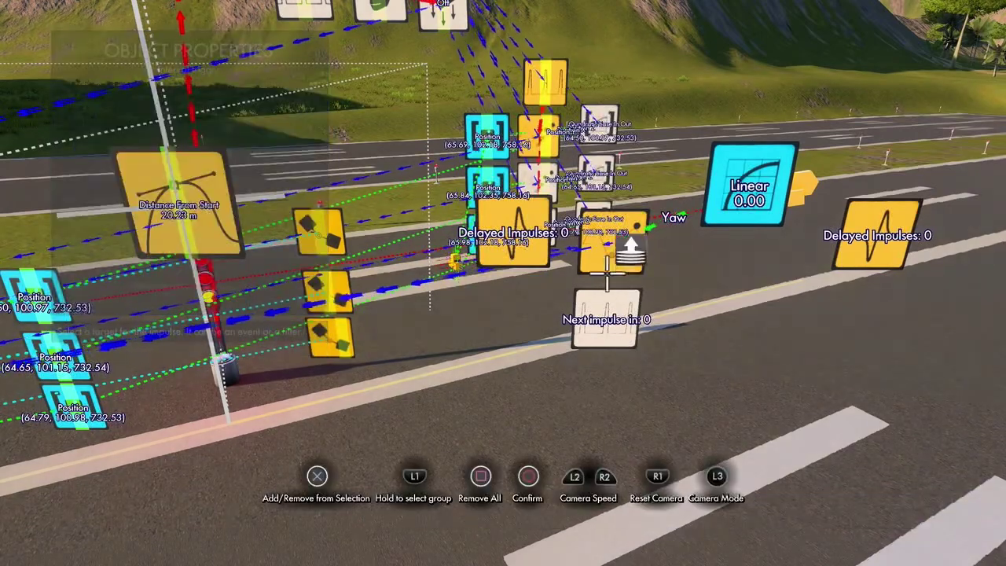
key(Return)
key(Escape)
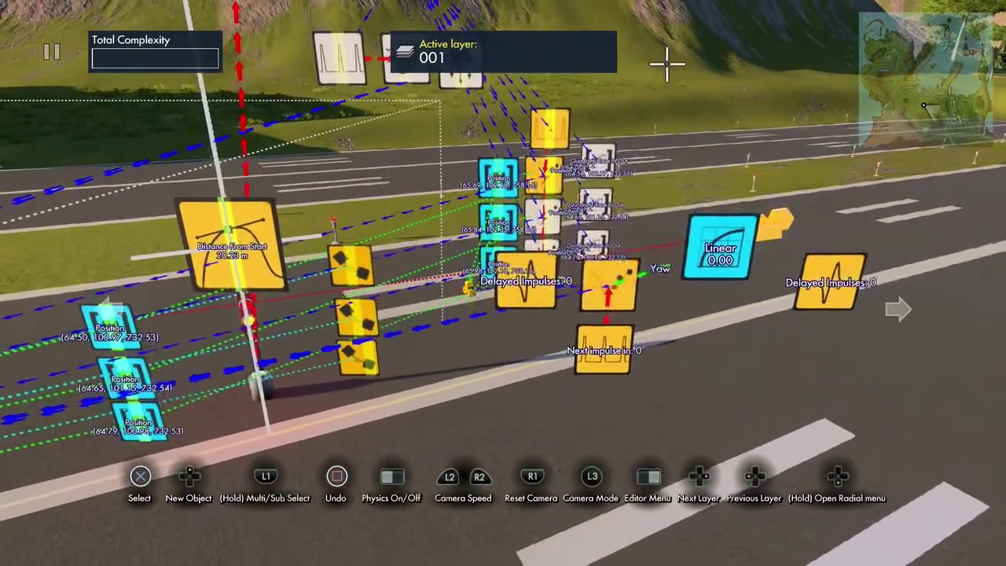
Place a State event above each of the two new Impulse delay filters, copying the first for the second
key(Up)
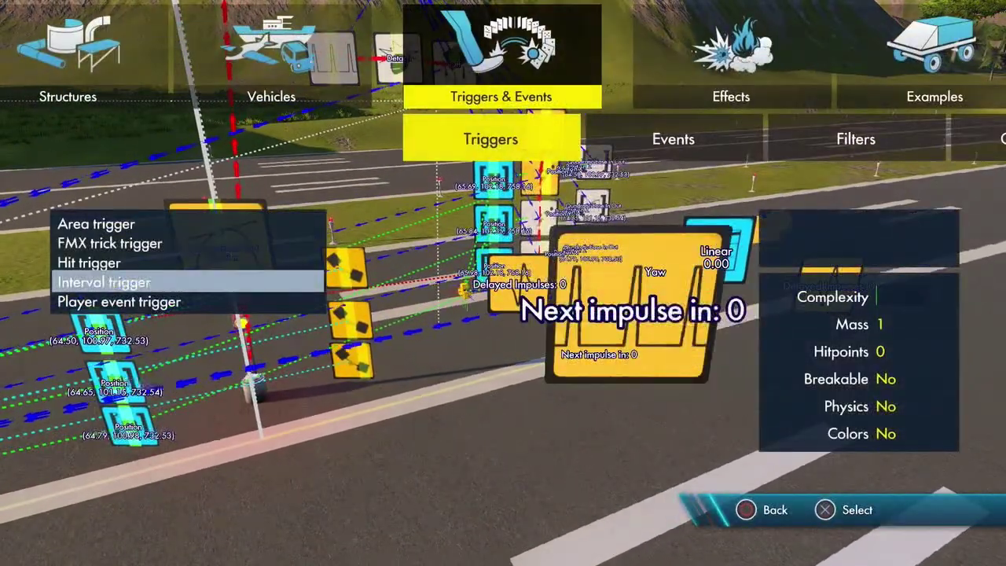
key(Right)
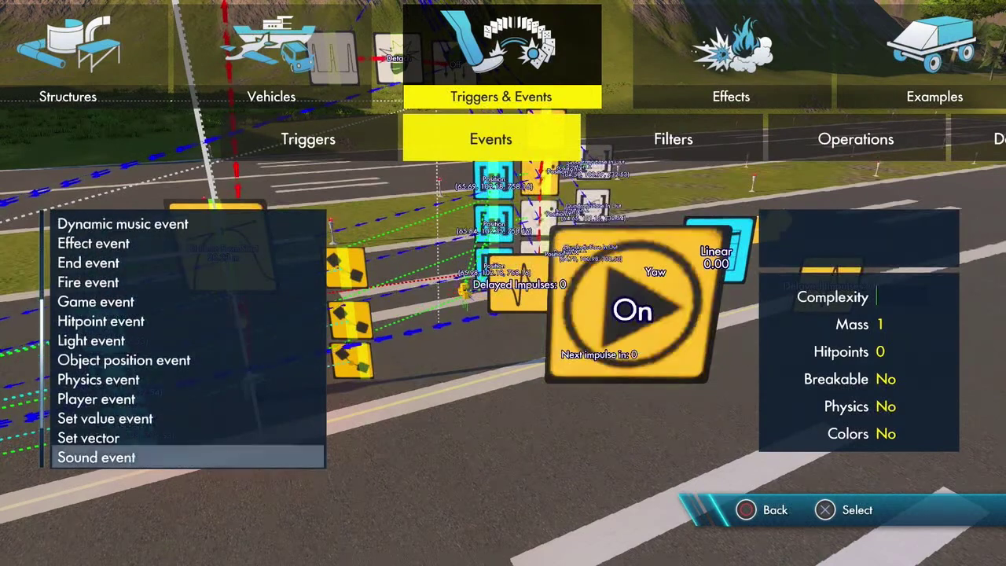
key(Return)
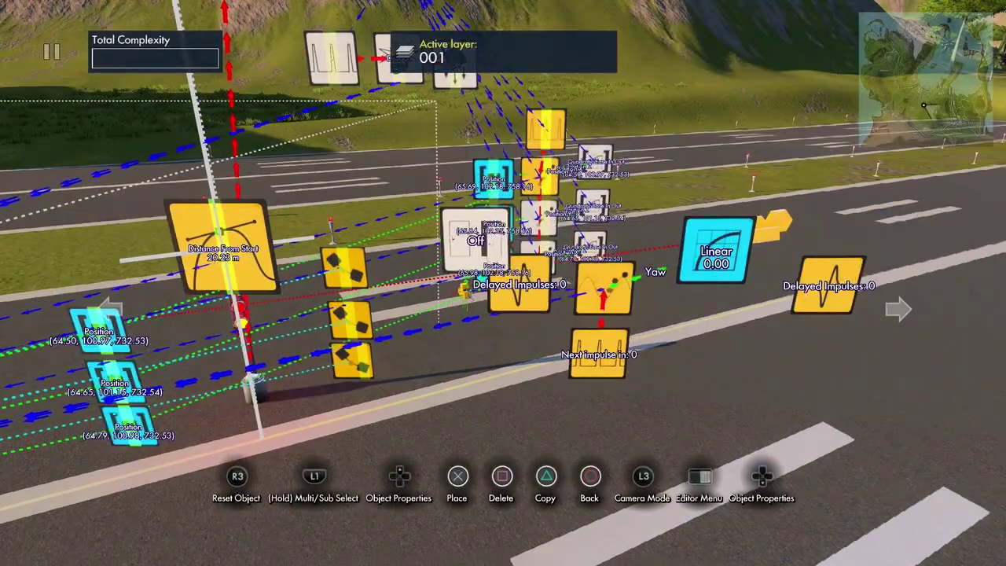
key(c)
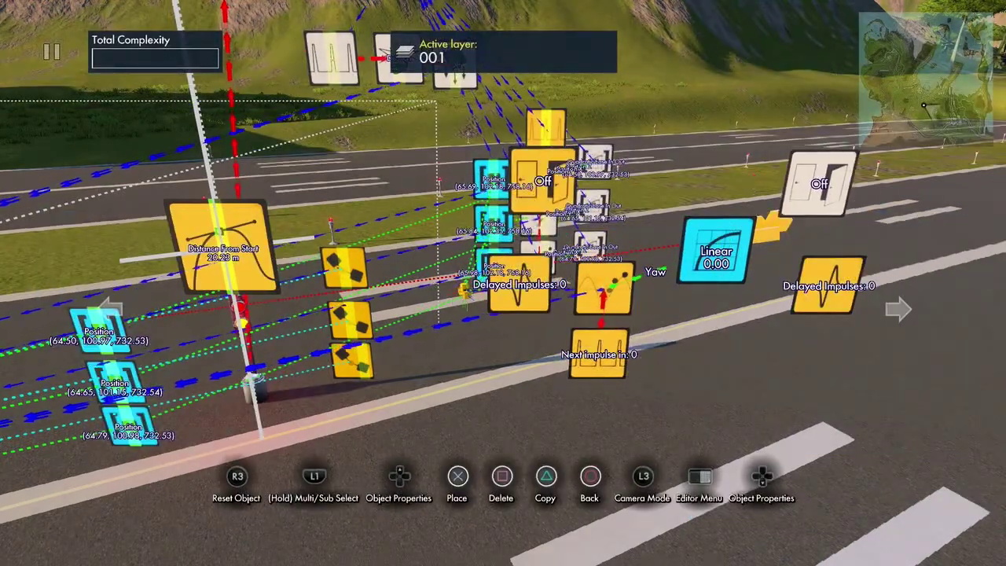
key(Return)
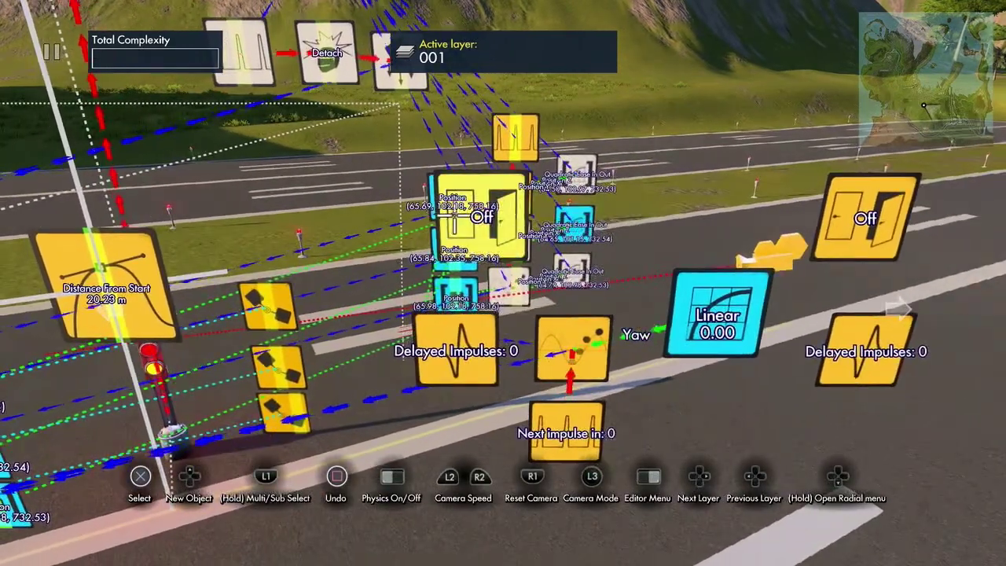
Set the State event nearest the Object position event to On and target the Object position event, Interval trigger and Linear curve
click(454, 223)
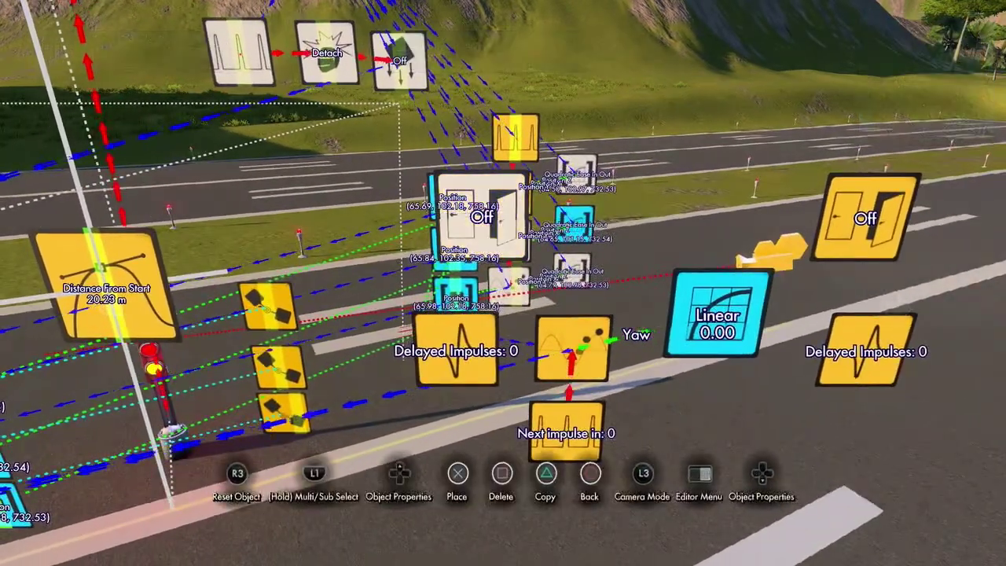
key(Tab)
key(Down)
key(Down)
key(Down)
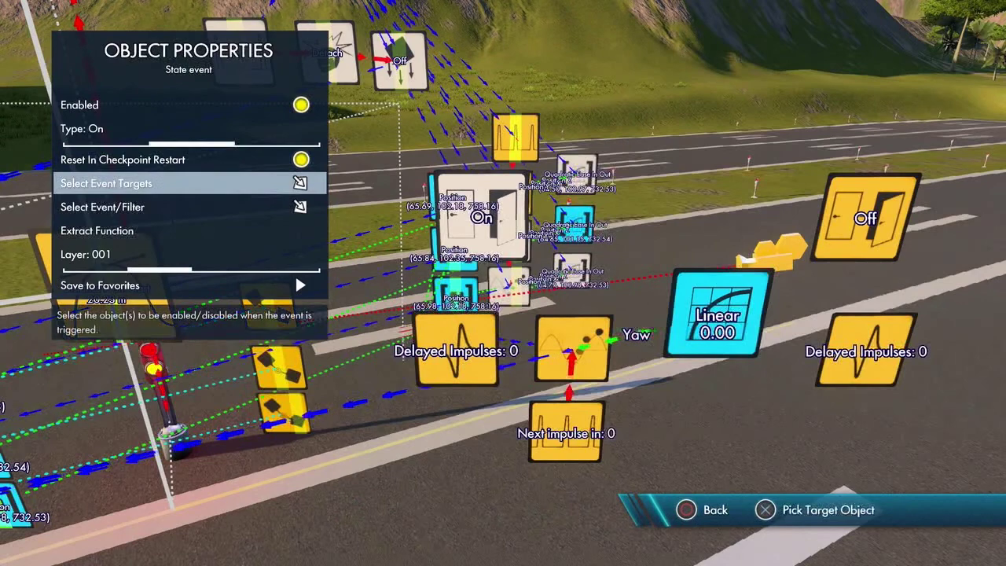
key(Return)
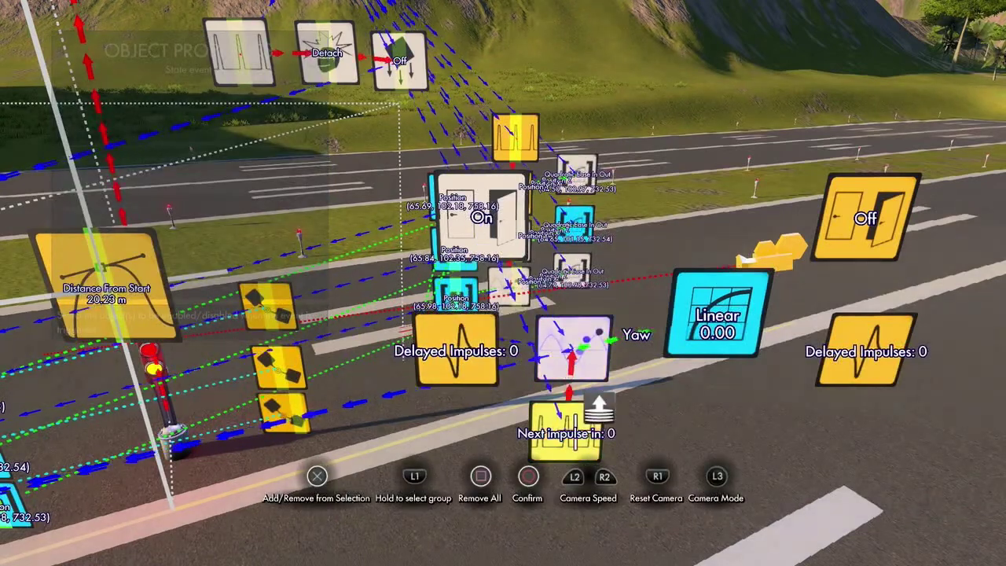
key(Escape)
key(Escape)
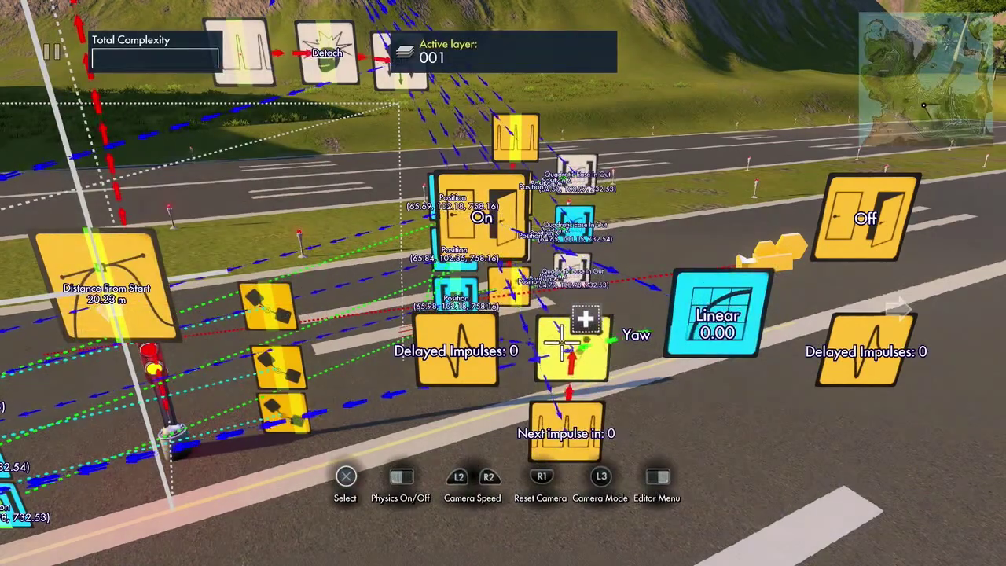
Disable the Object position event and the Interval trigger together
click(562, 426)
key(Return)
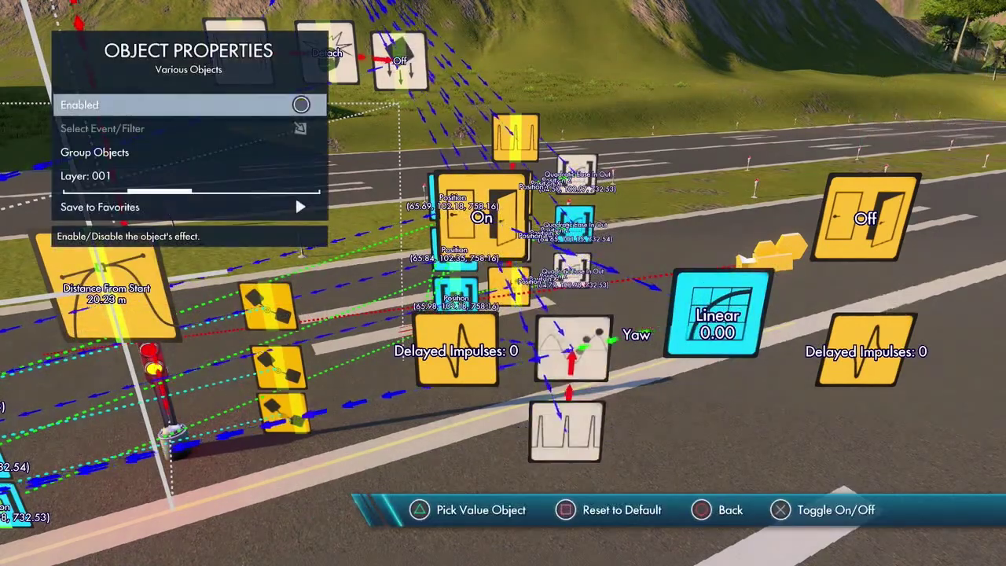
key(Escape)
Set the delay of the Impulse delay filter beside the Object position event to 55 ticks
click(489, 368)
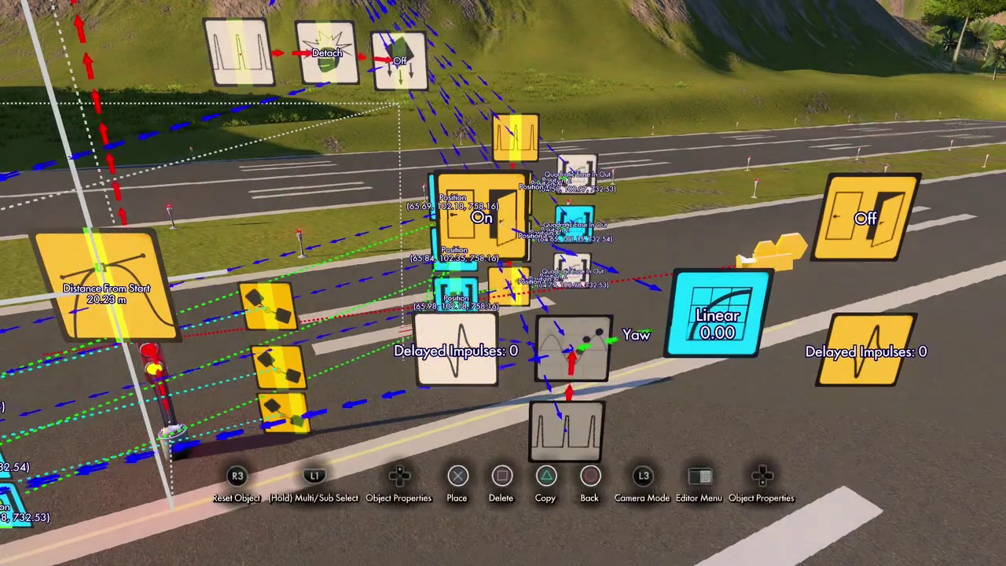
key(Down)
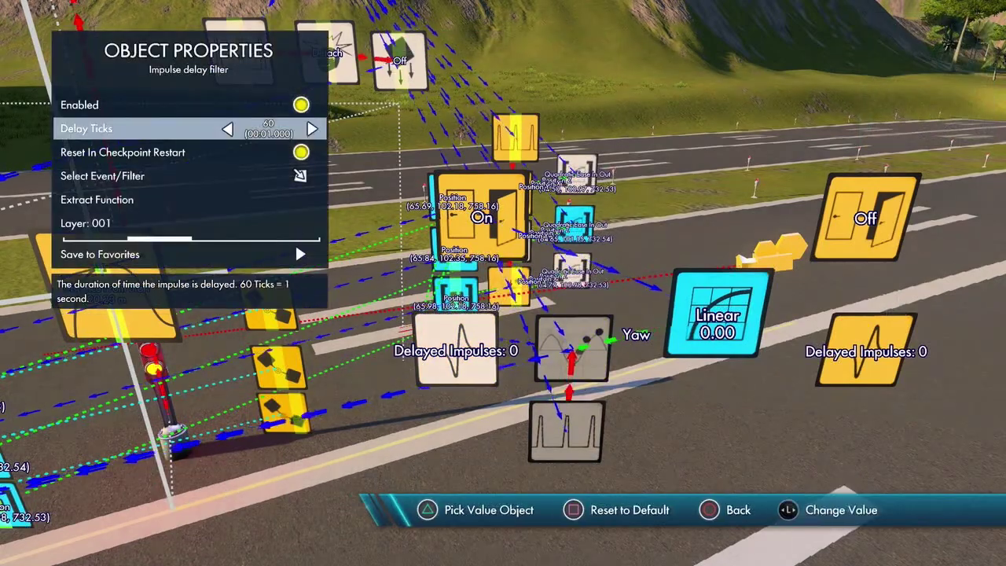
key(Down)
key(Up)
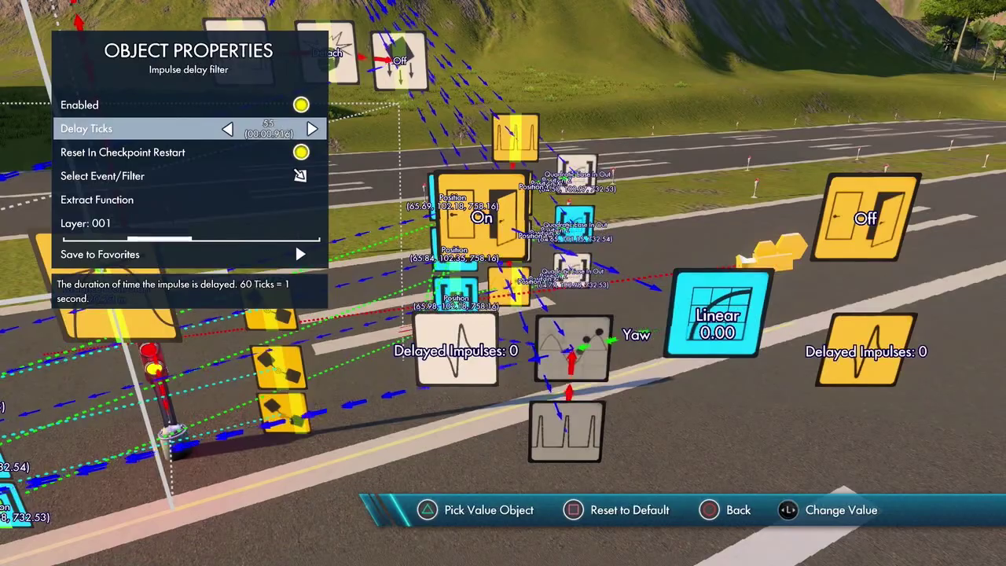
key(Escape)
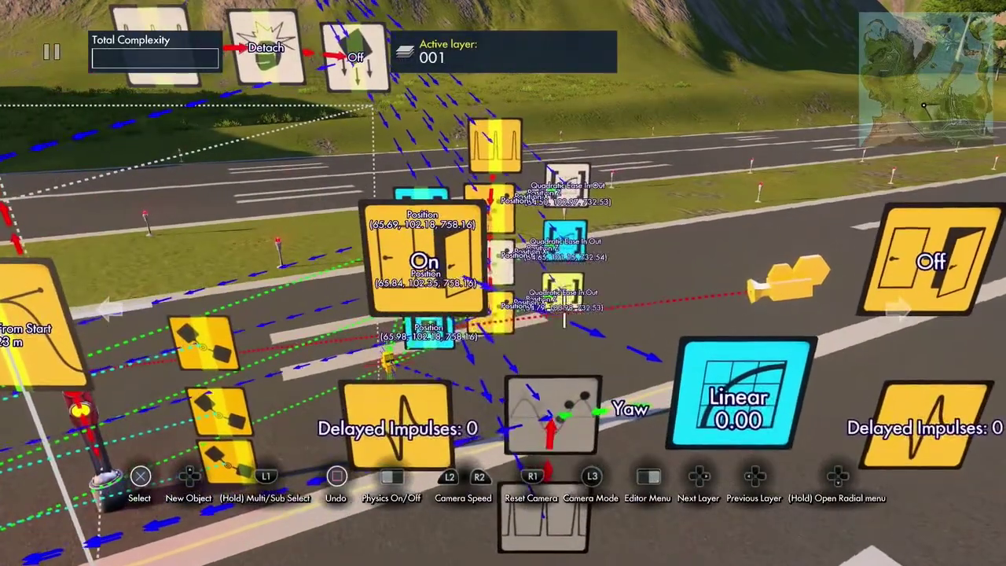
Check the duration of the lowest Quadratic Ease In Out curve and set the Impulse delay filter's delay to 263 ticks
click(488, 330)
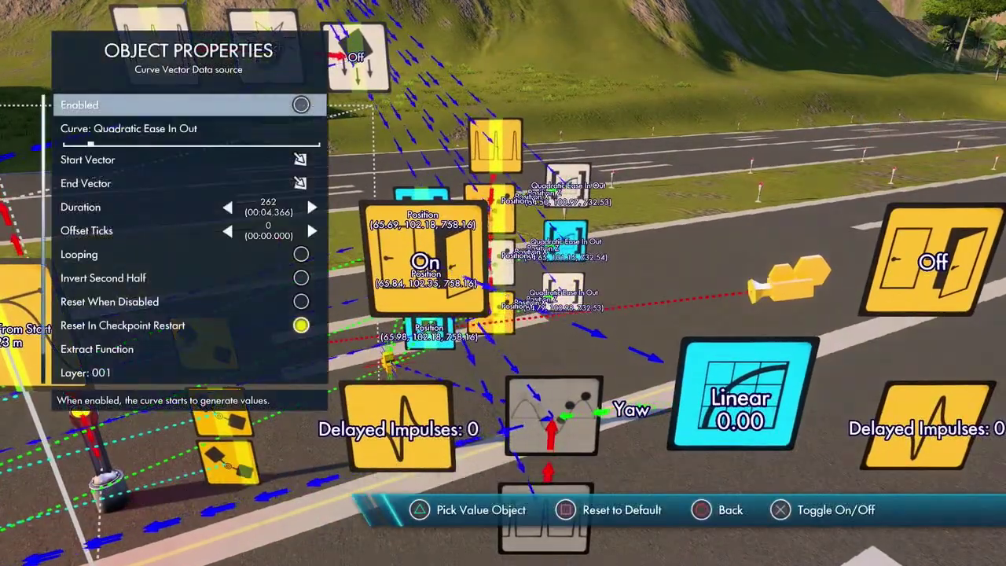
key(Escape)
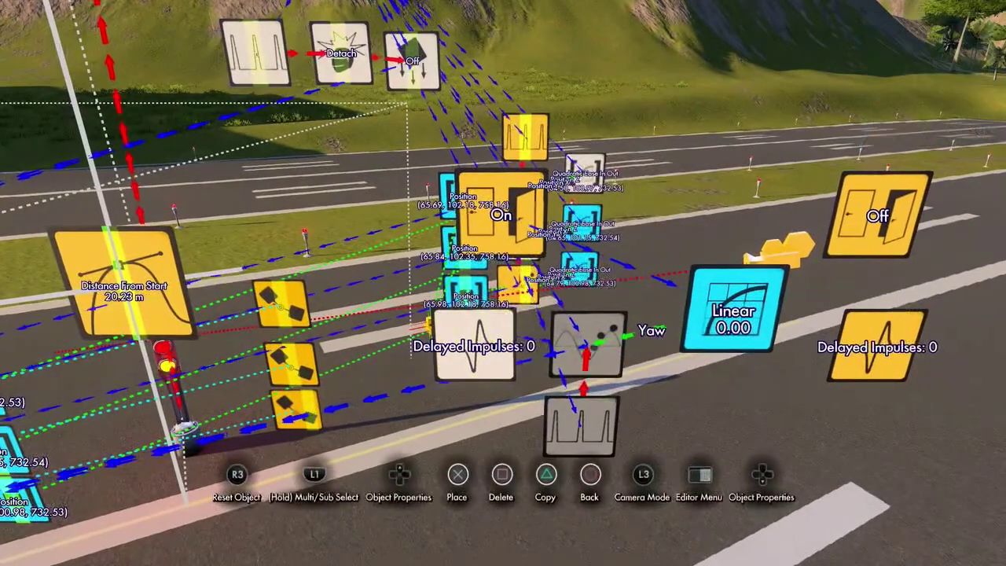
click(474, 344)
key(Down)
key(Right)
key(Right)
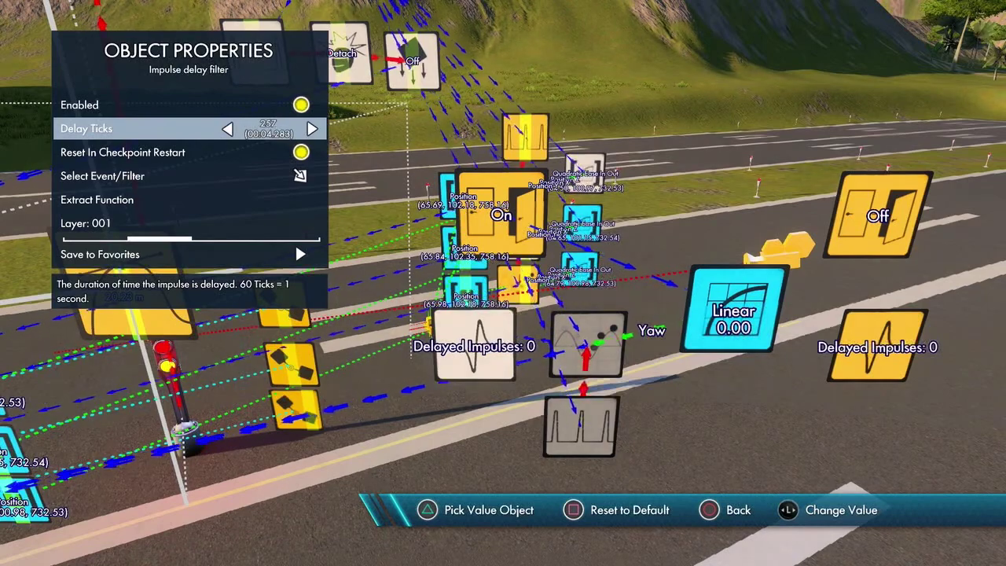
key(Escape)
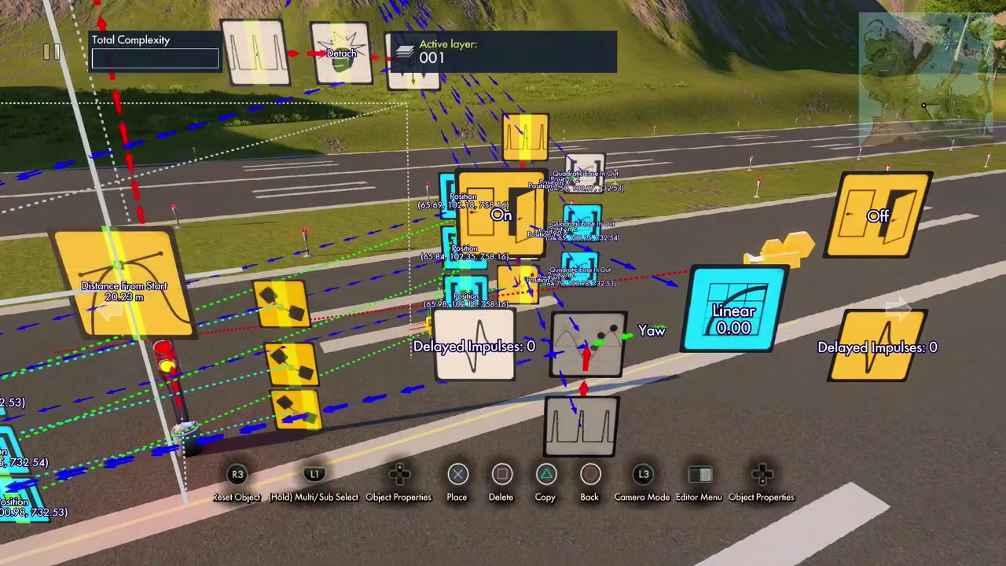
key(Return)
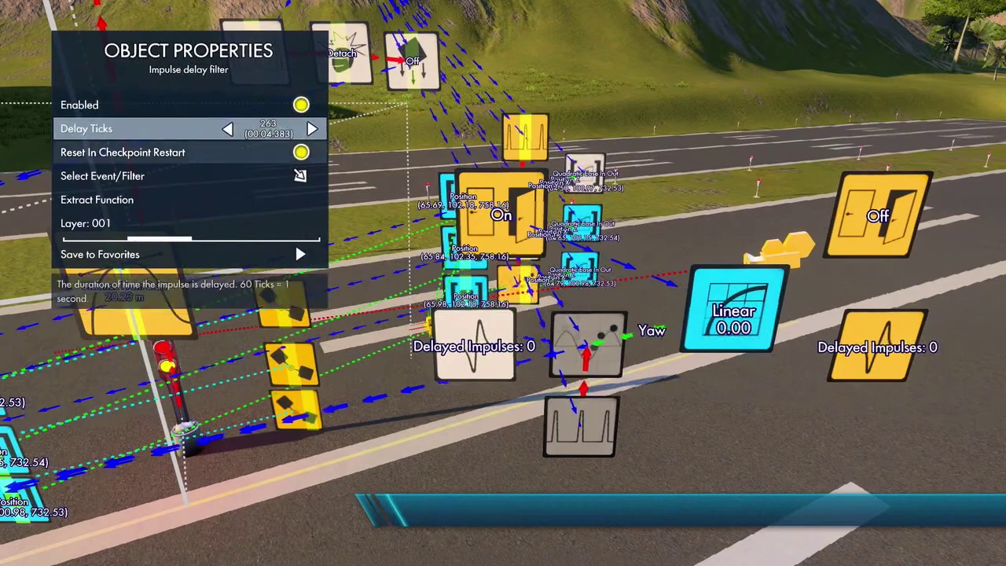
Target the On State event beside the Object position event from the 263-tick Impulse delay filter
key(Down)
key(Escape)
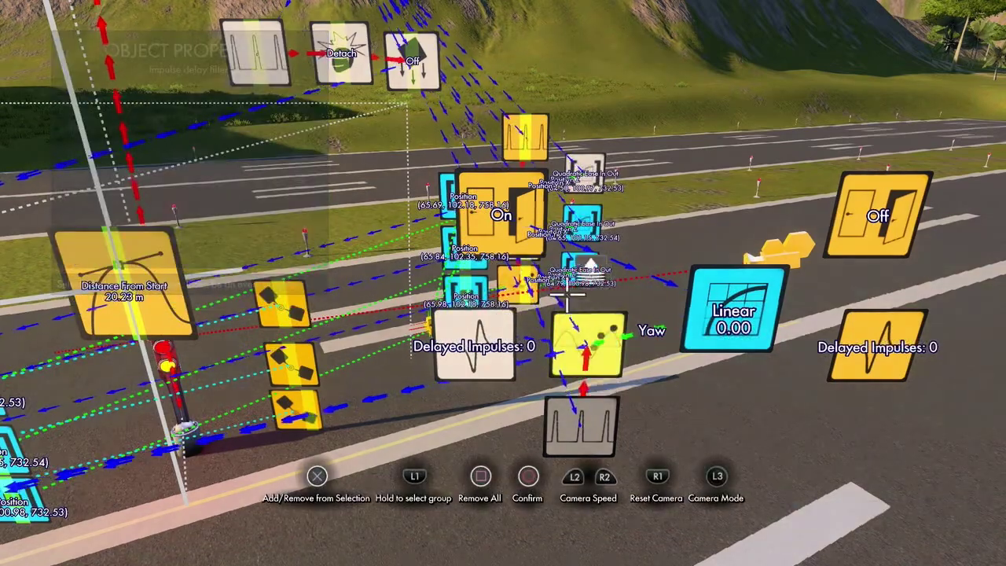
key(Return)
key(Escape)
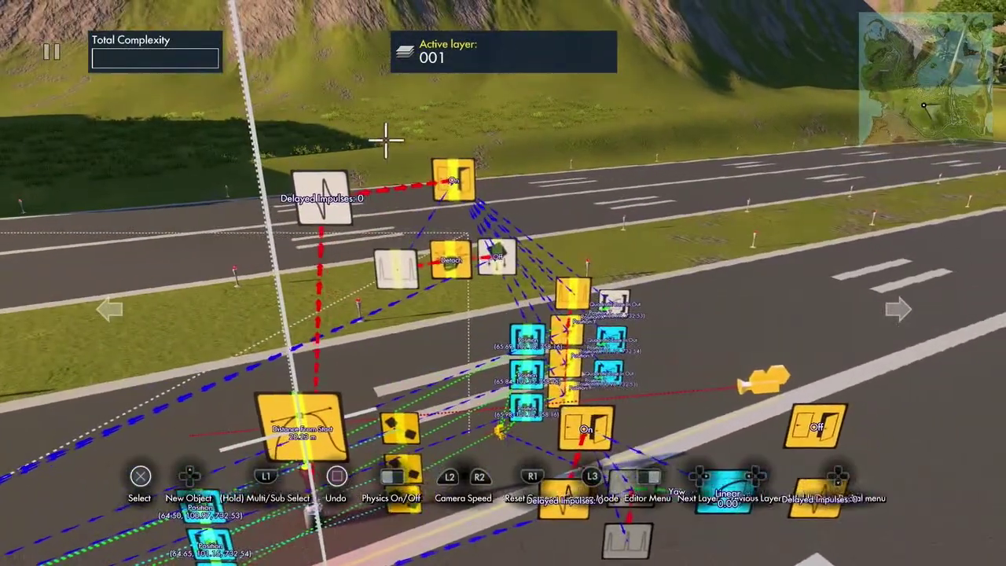
Target the 263-tick Impulse delay filter from the upper On State event that activates the head-box curves
key(Return)
key(Down)
key(Down)
key(Return)
key(Return)
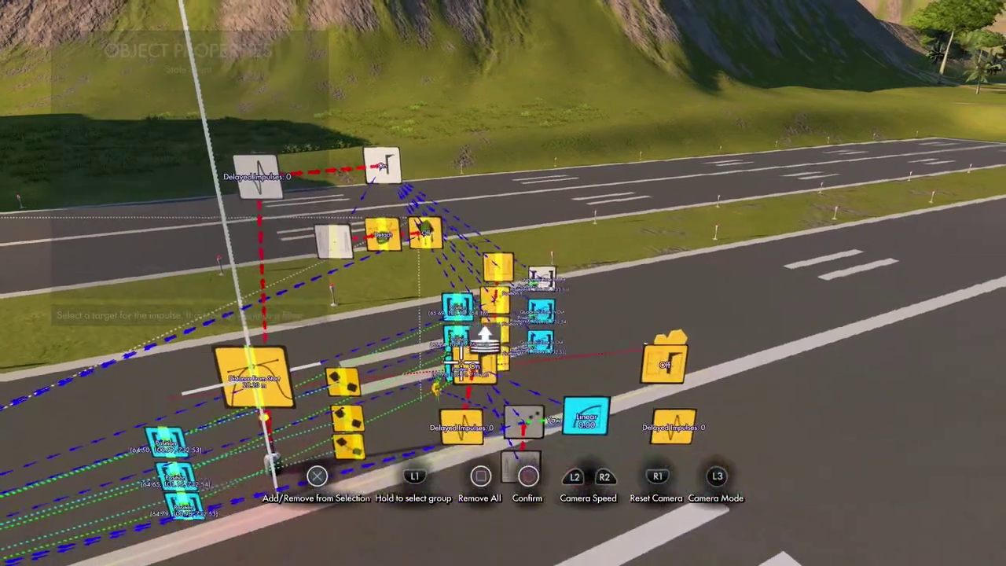
key(Return)
key(Escape)
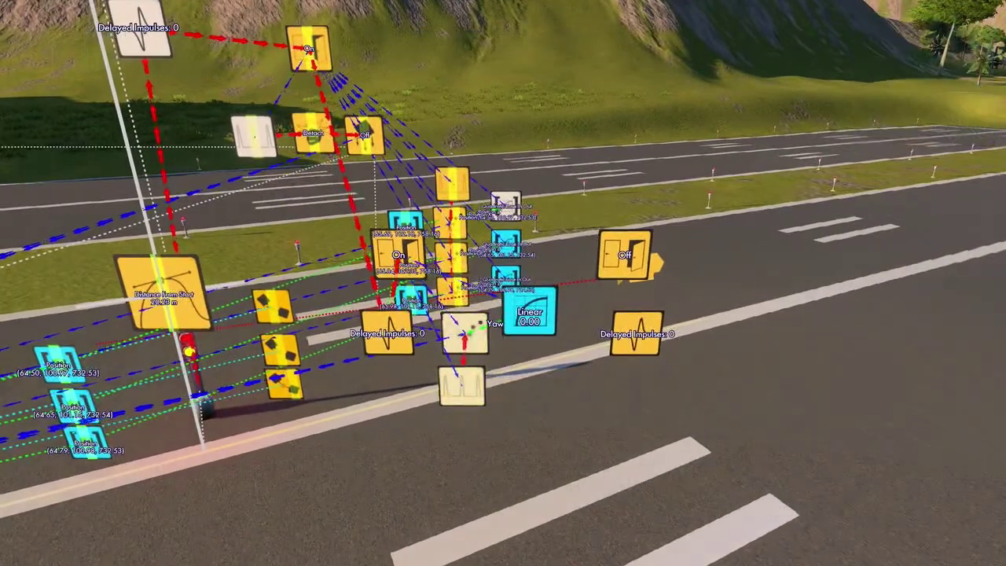
key(Escape)
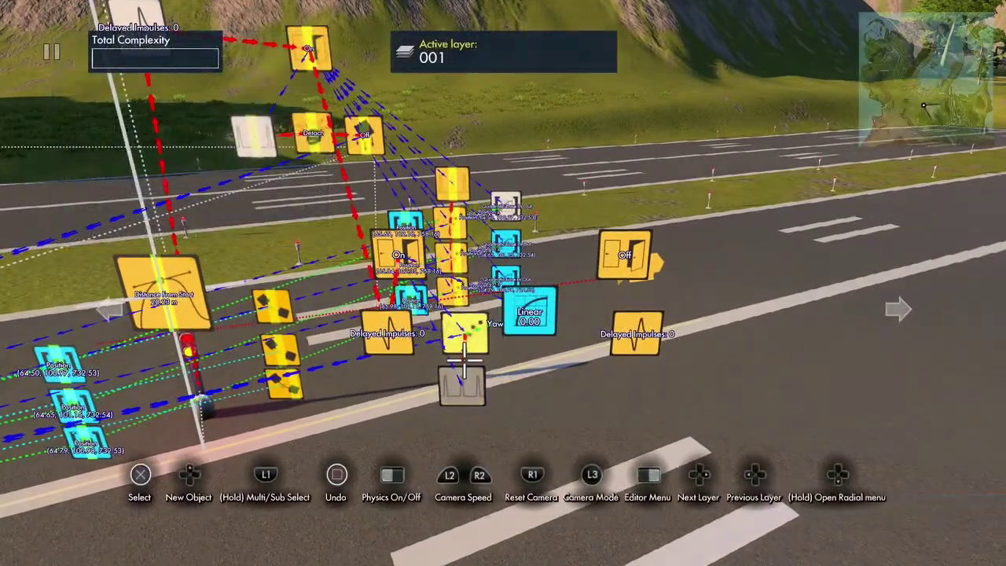
Check the Linear curve's properties and test drive the track
click(528, 334)
key(Up)
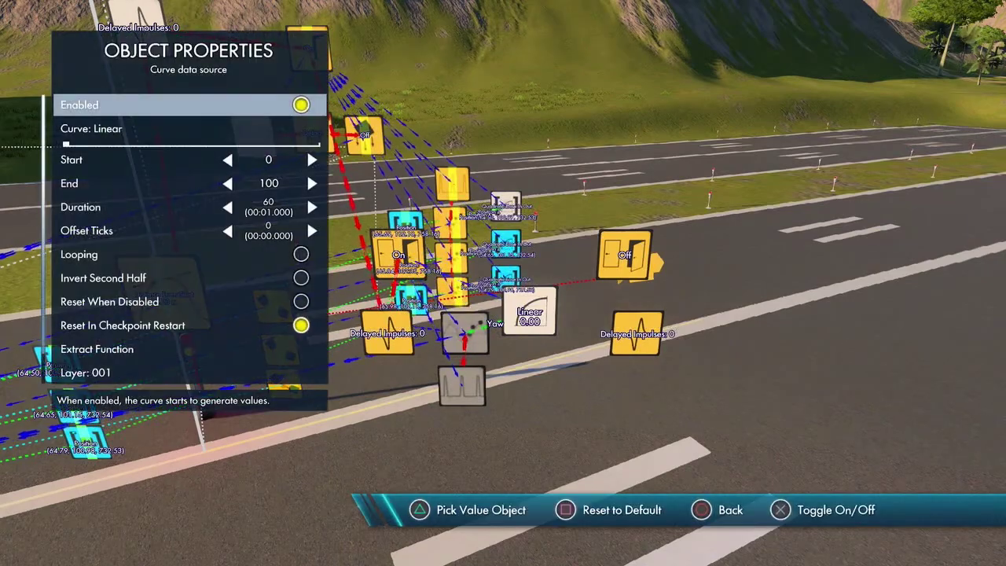
key(Escape)
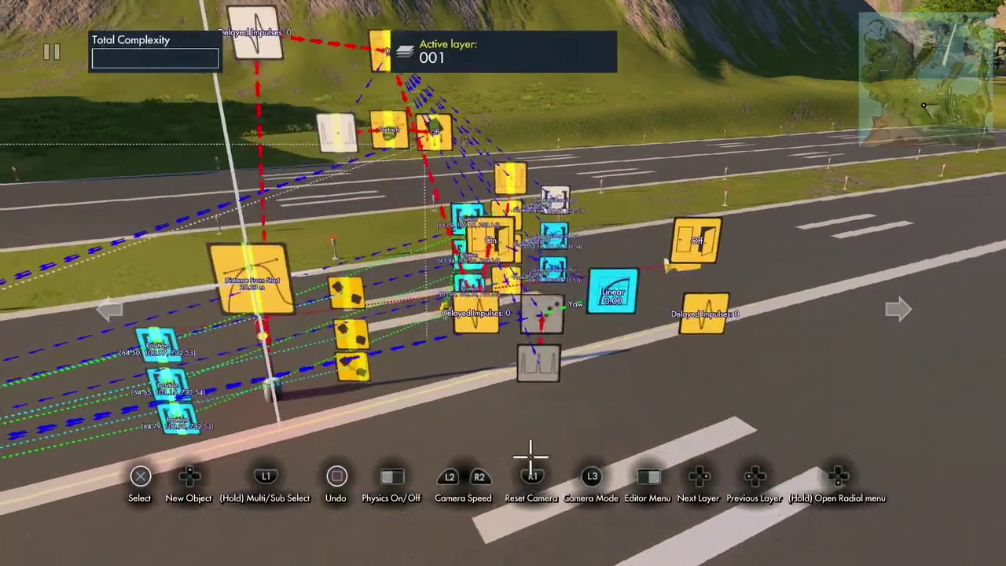
key(Escape)
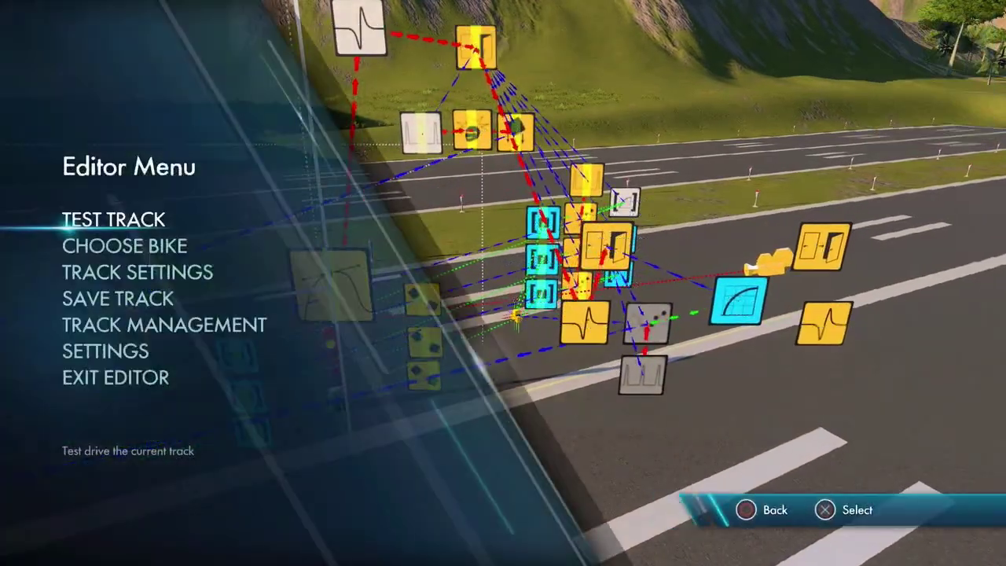
key(Return)
key(Up)
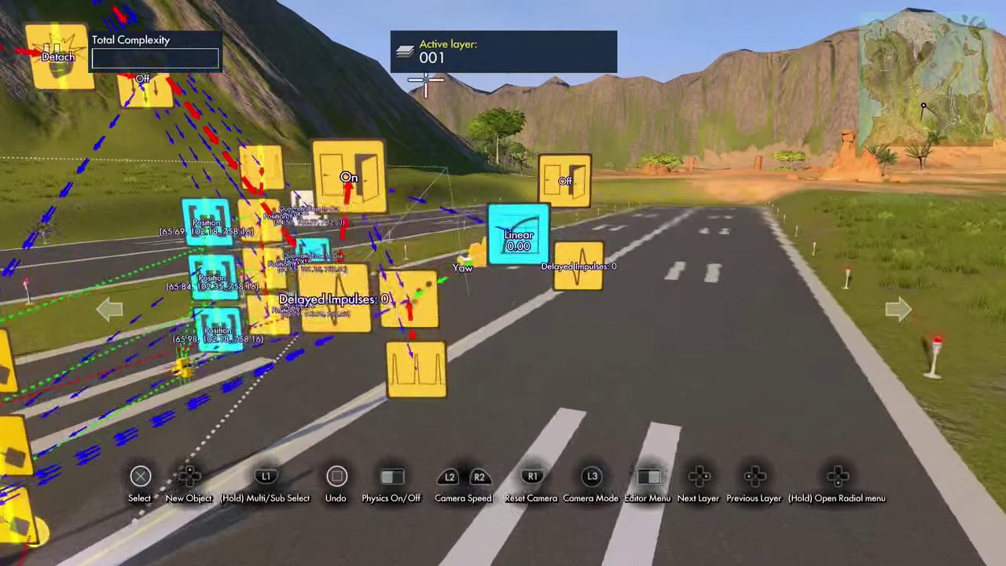
Move the Linear curve right next to the Object position event that changes yaw
click(378, 179)
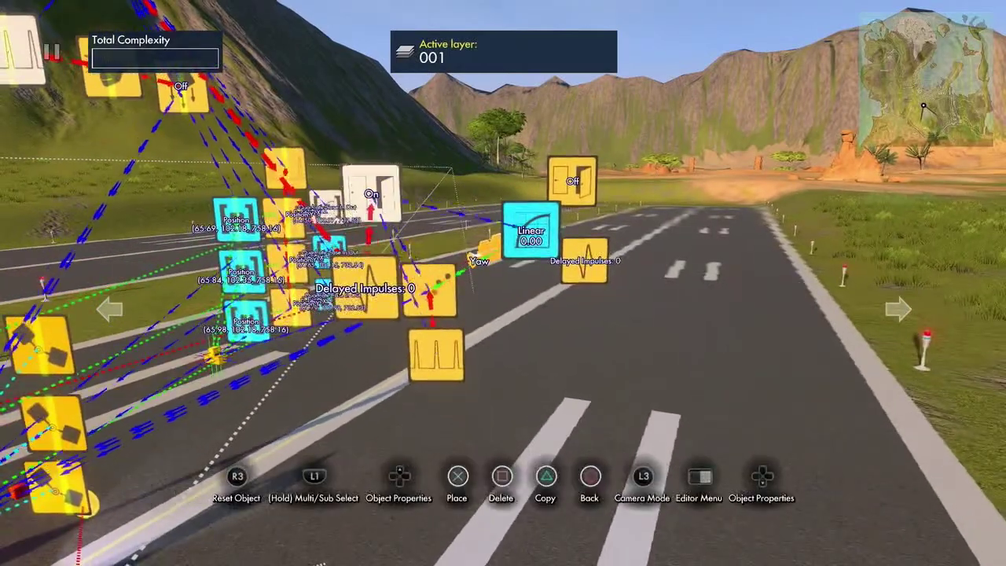
key(Escape)
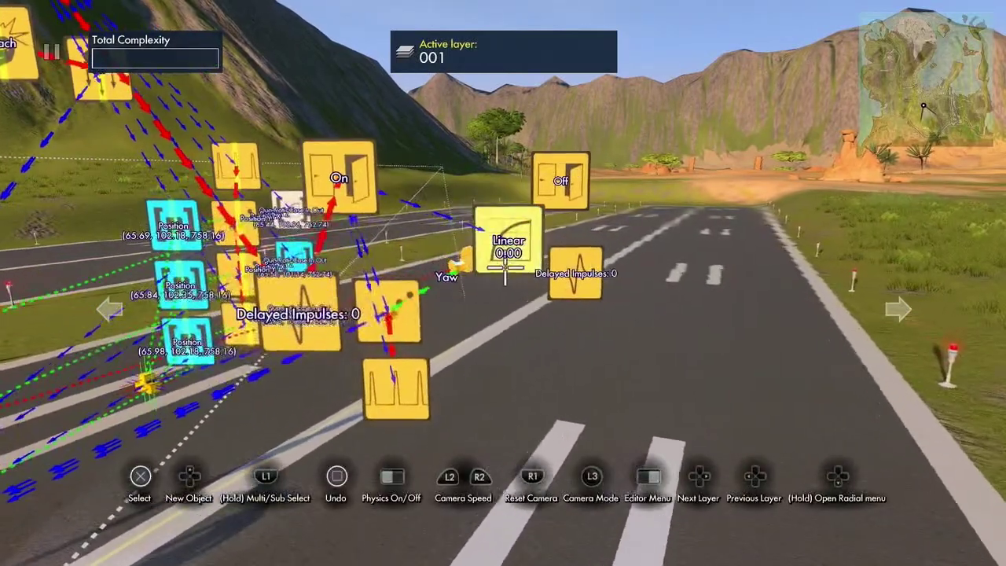
click(504, 271)
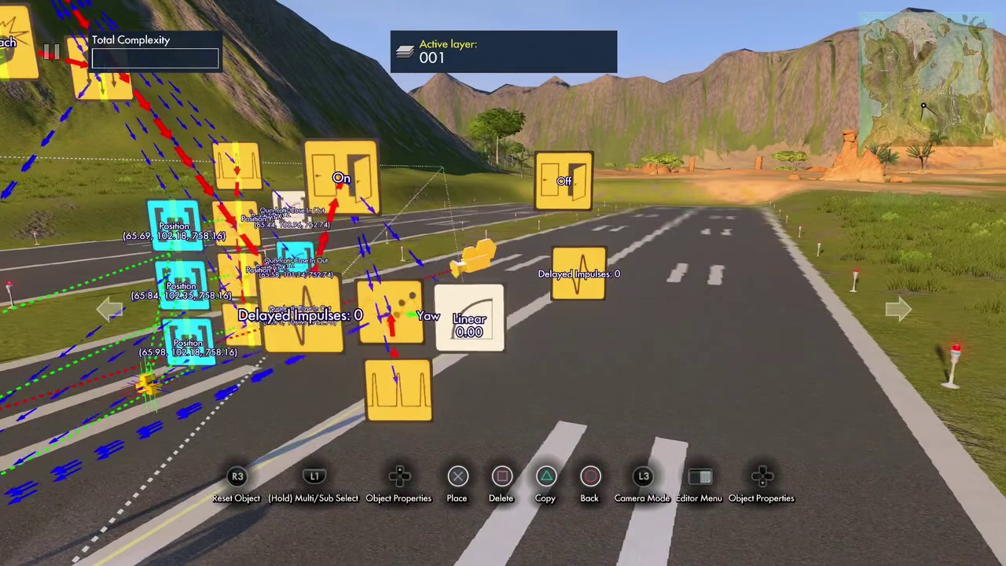
click(468, 314)
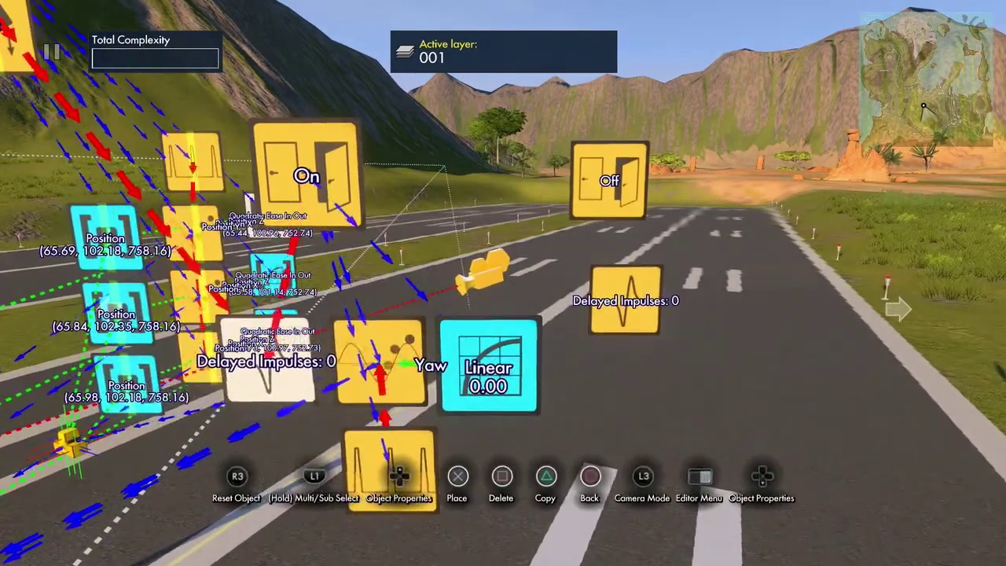
Review the properties of the Interval trigger below the Object position event, including Disable After N Impulses
click(389, 468)
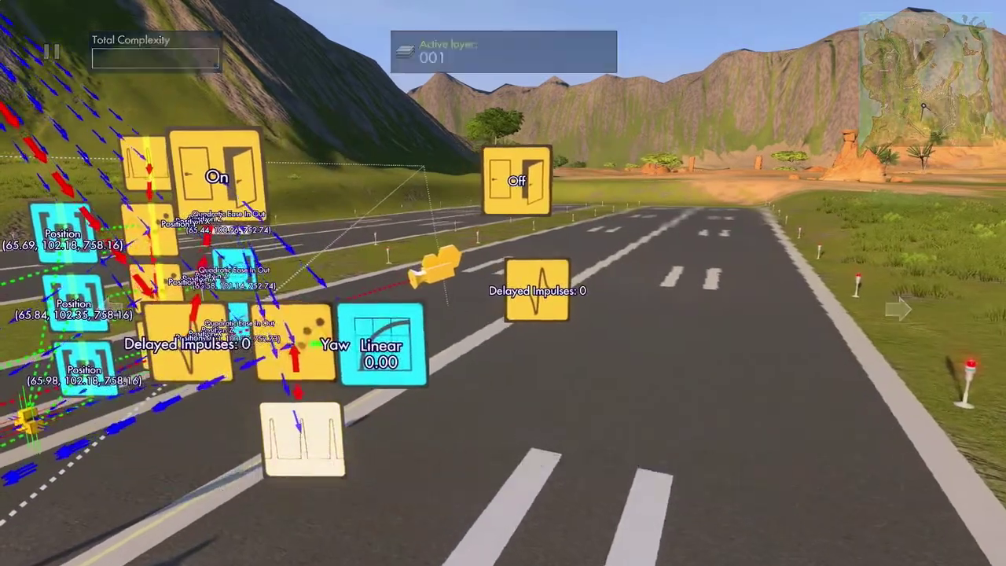
key(Return)
key(Down)
key(Down)
key(Down)
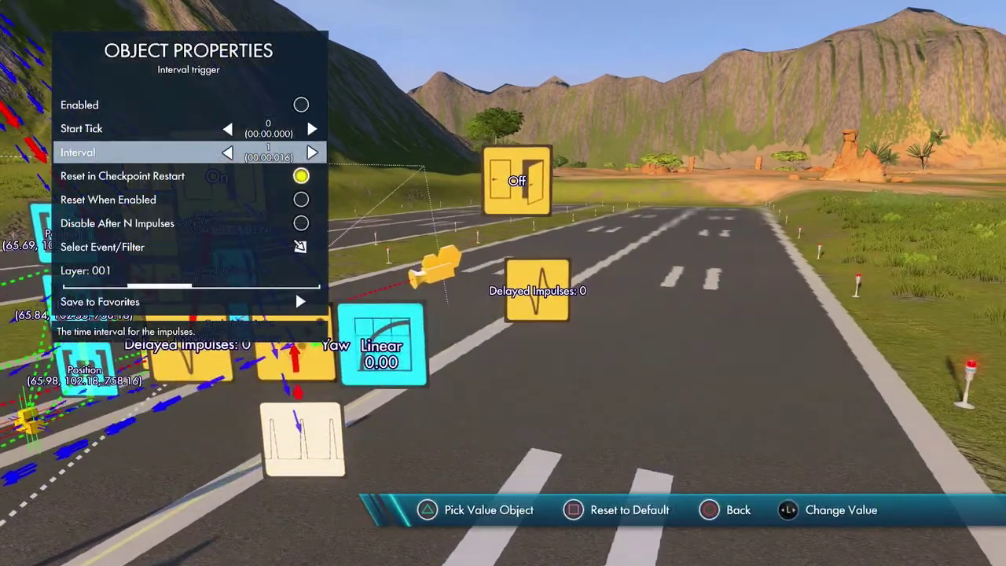
key(Down)
key(Down)
key(Down)
key(Return)
key(Return)
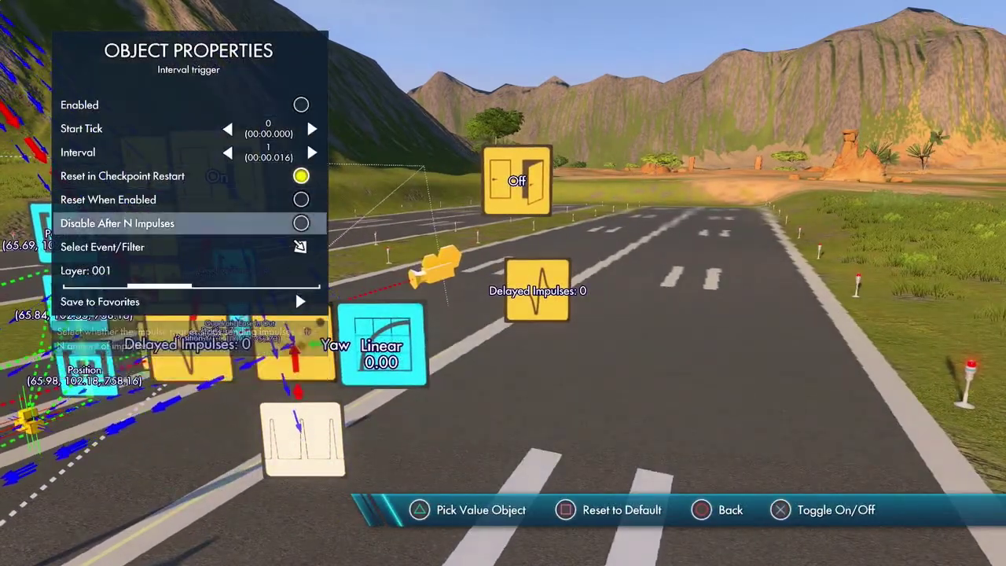
key(Escape)
click(302, 431)
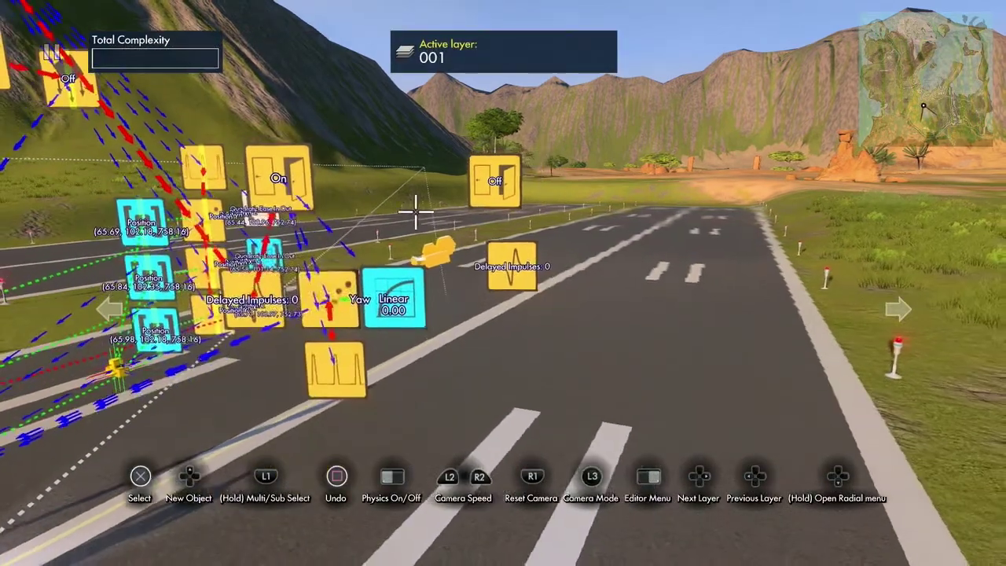
Reposition the Off State event level with the On State event and disable the Linear curve
click(516, 180)
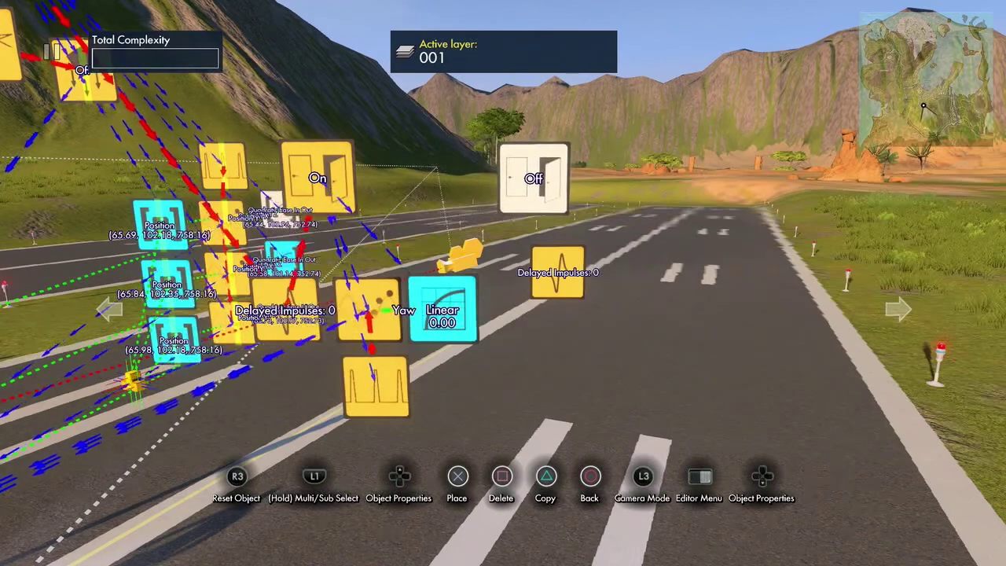
click(534, 178)
click(441, 310)
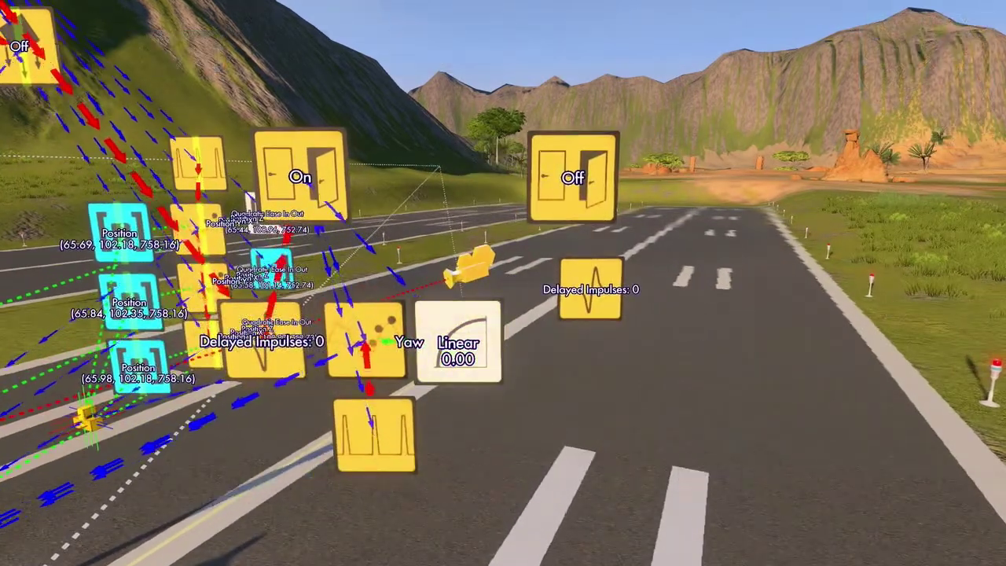
key(Return)
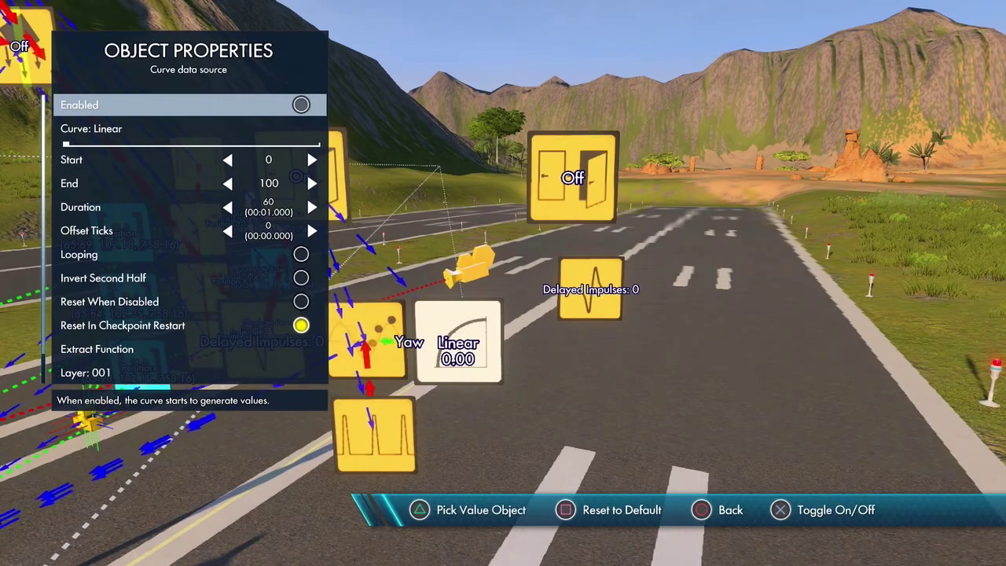
key(Escape)
Place the unused Impulse delay filter between and above the On and Off State events and target it from the On event
click(560, 311)
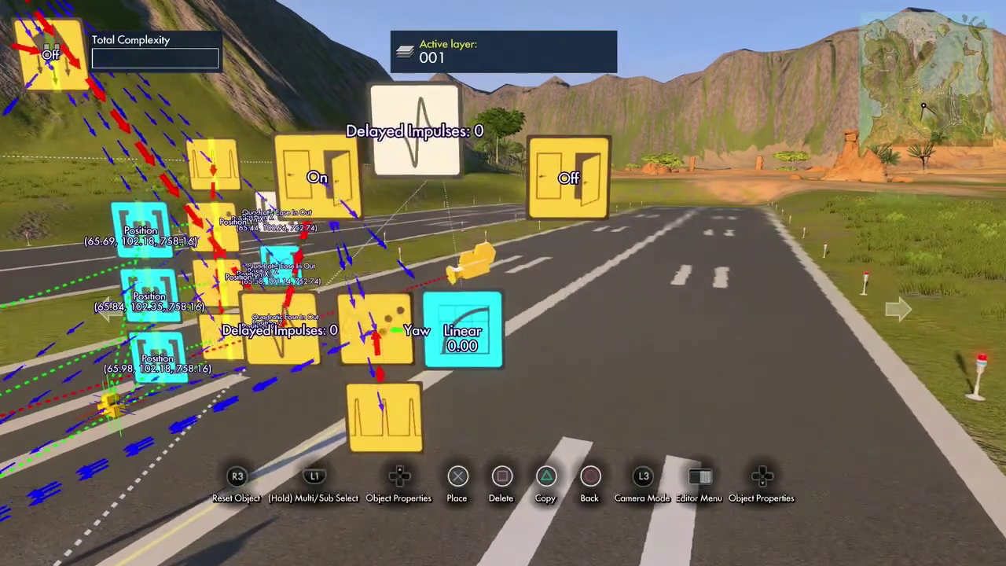
click(449, 90)
click(357, 146)
key(Down)
key(Down)
key(Down)
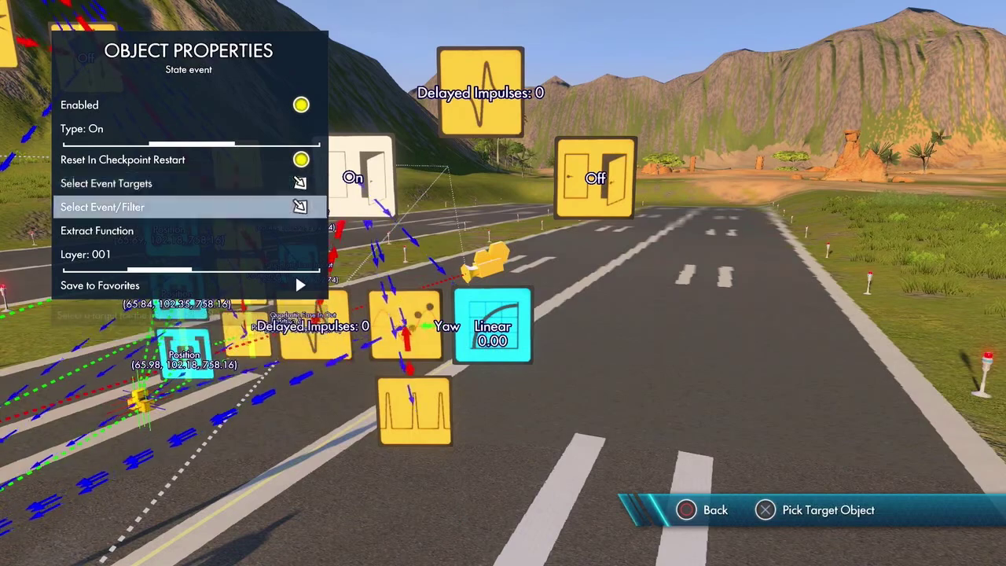
key(Return)
key(Escape)
key(Escape)
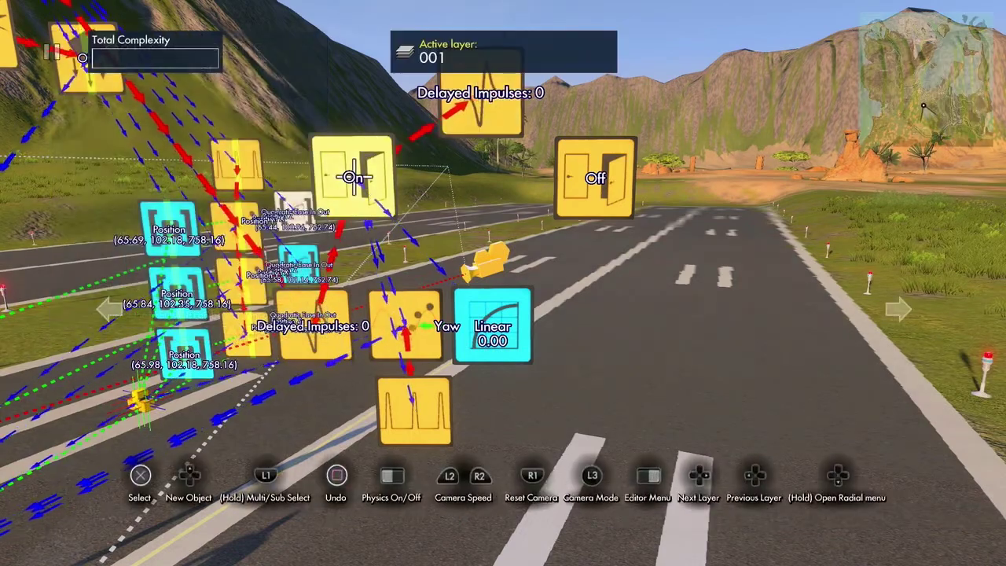
Target the Off State event from the Impulse delay filter placed above it
click(469, 94)
key(Down)
key(Down)
key(Down)
key(Return)
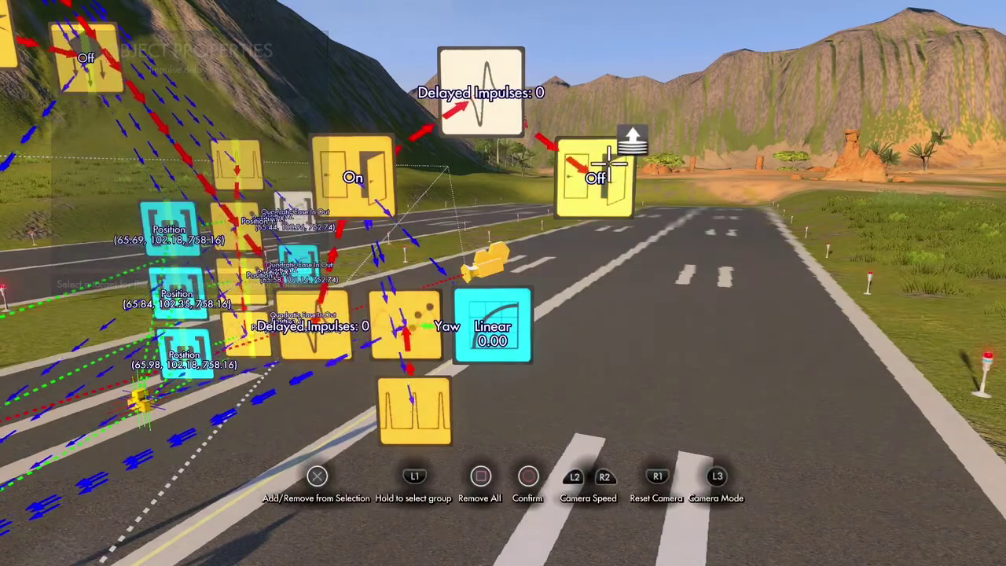
key(Escape)
key(Escape)
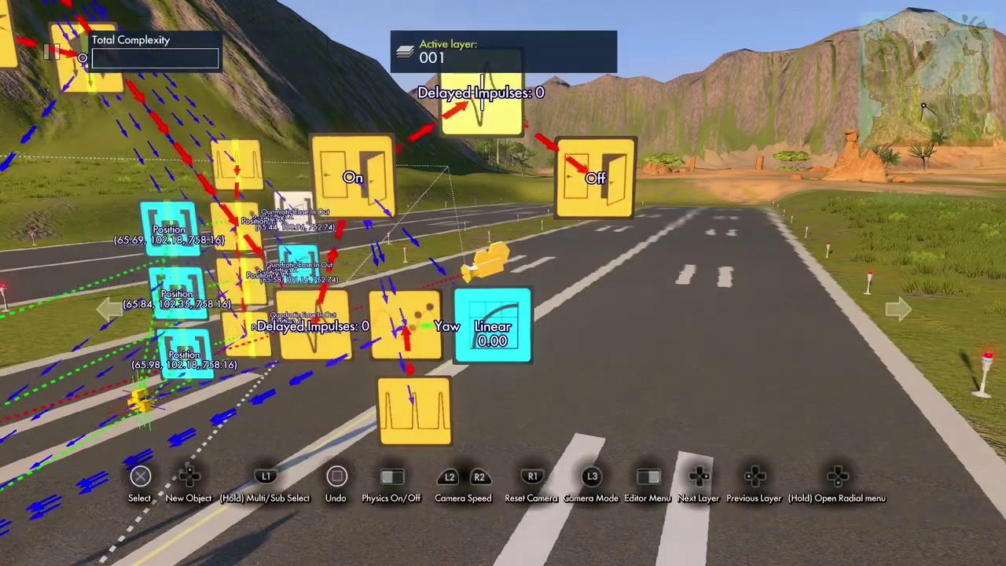
Set the Off State event's targets to the Object position event, the Linear curve and the Interval trigger
click(553, 159)
key(Down)
key(Down)
key(Down)
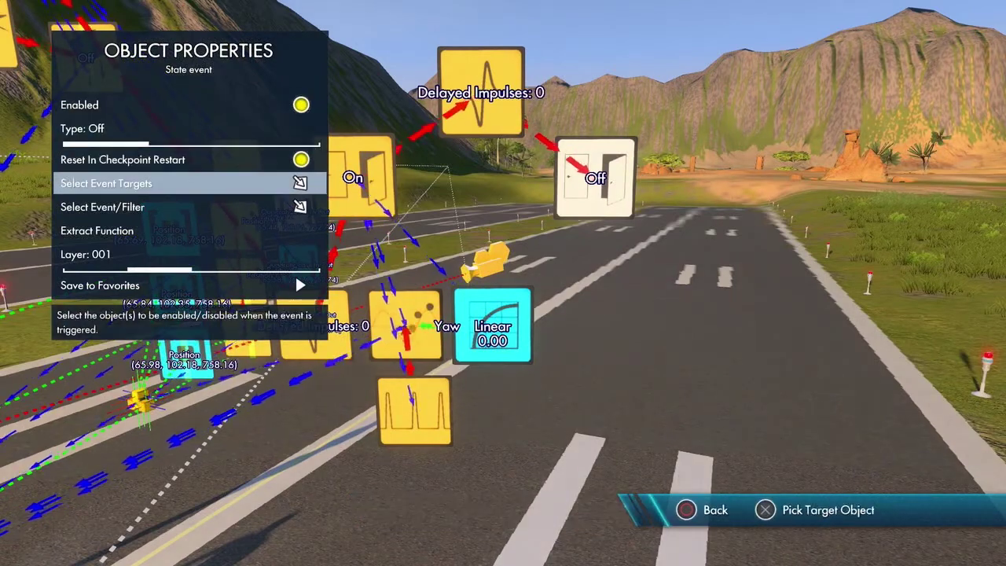
key(Return)
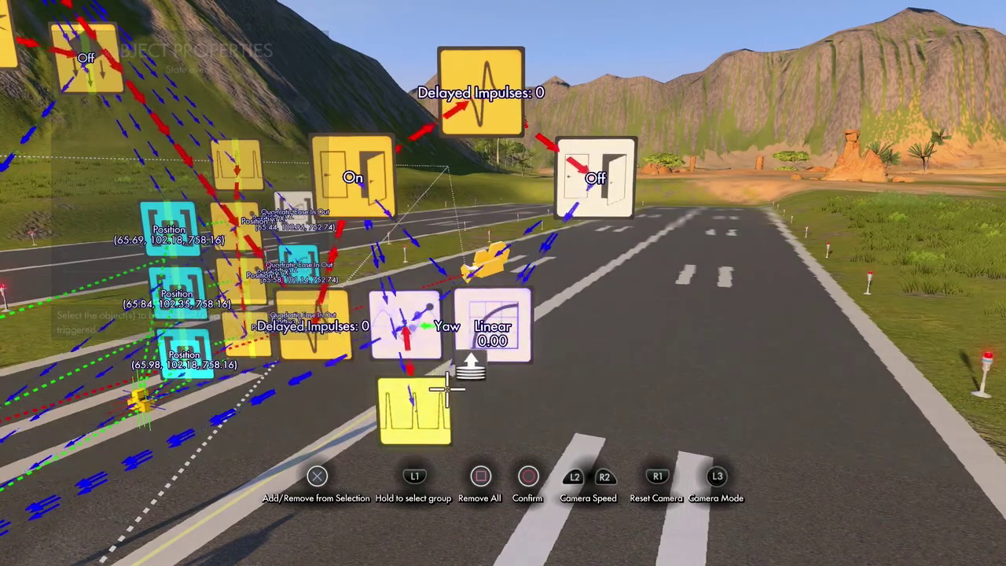
key(Escape)
key(Escape)
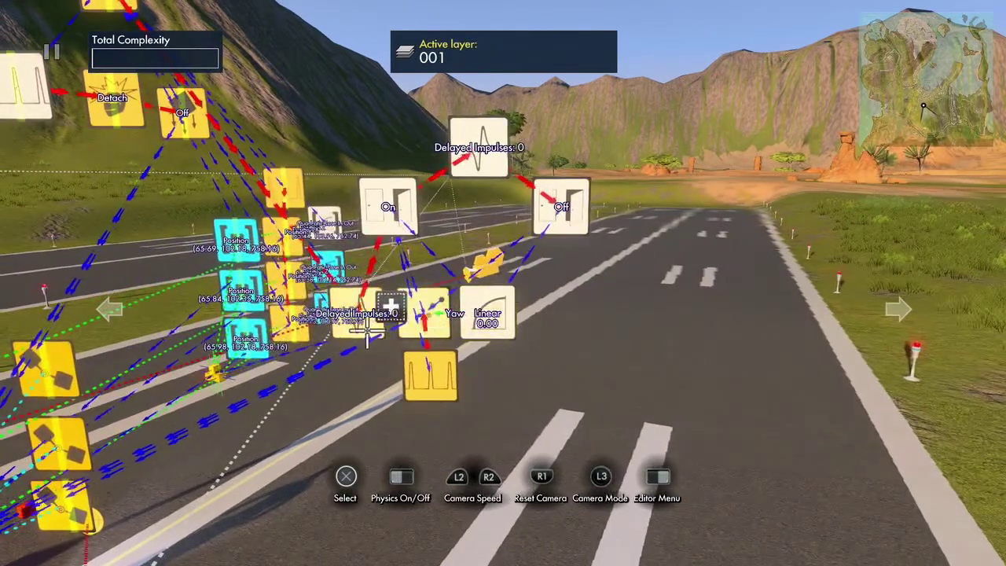
Duplicate the yaw group's State events, Impulse delay filters, Linear curve and Interval trigger without the Object position event, placing the copies beside the originals
click(426, 367)
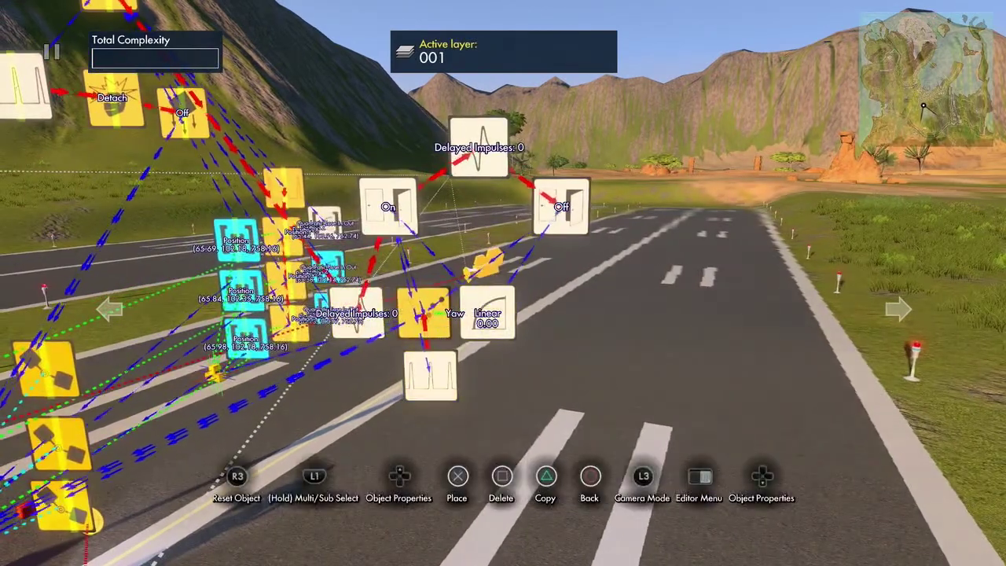
key(c)
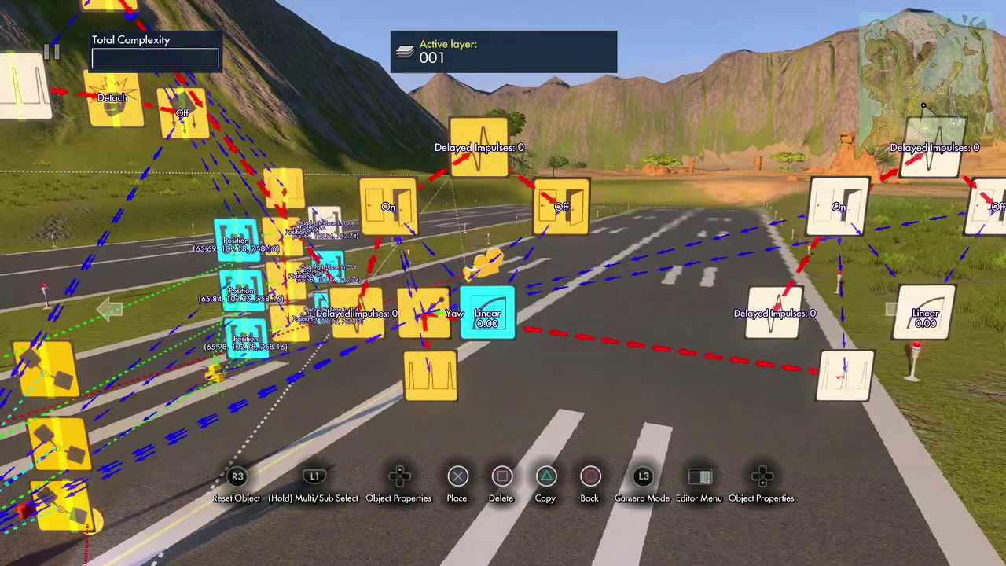
click(836, 375)
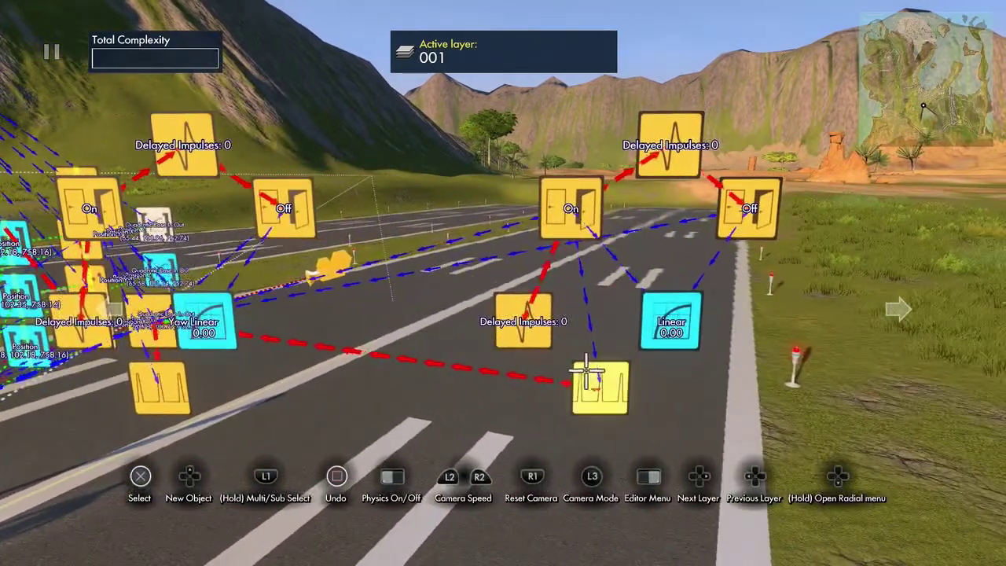
Add an Object position event between the copied Impulse delay filter and Linear curve and pick its target object near the rider
key(Up)
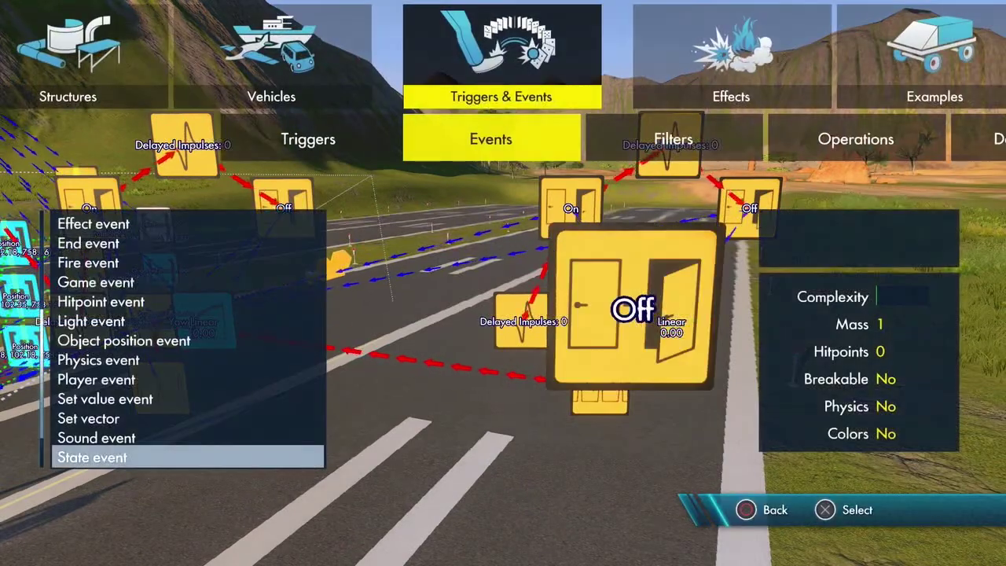
key(Return)
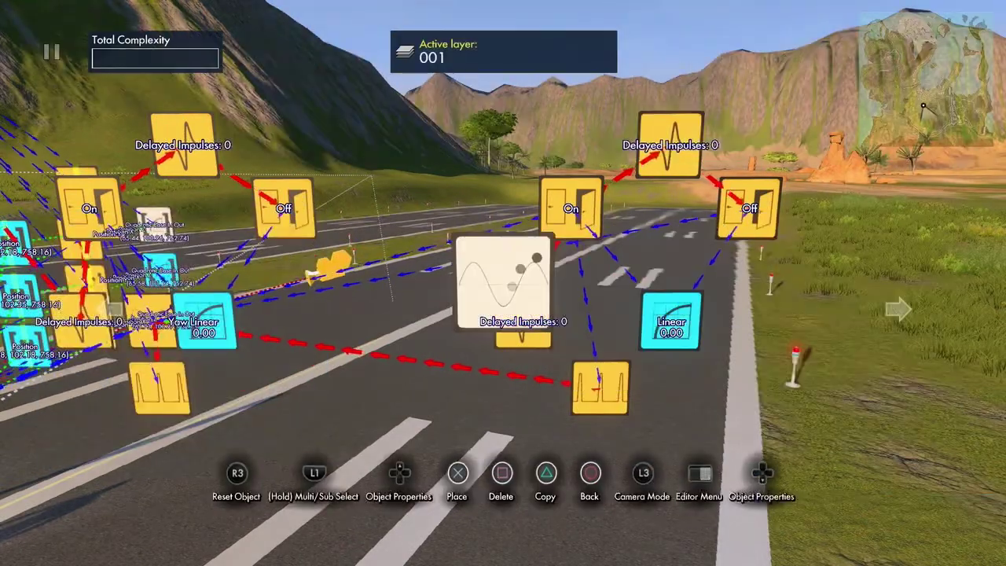
key(Up)
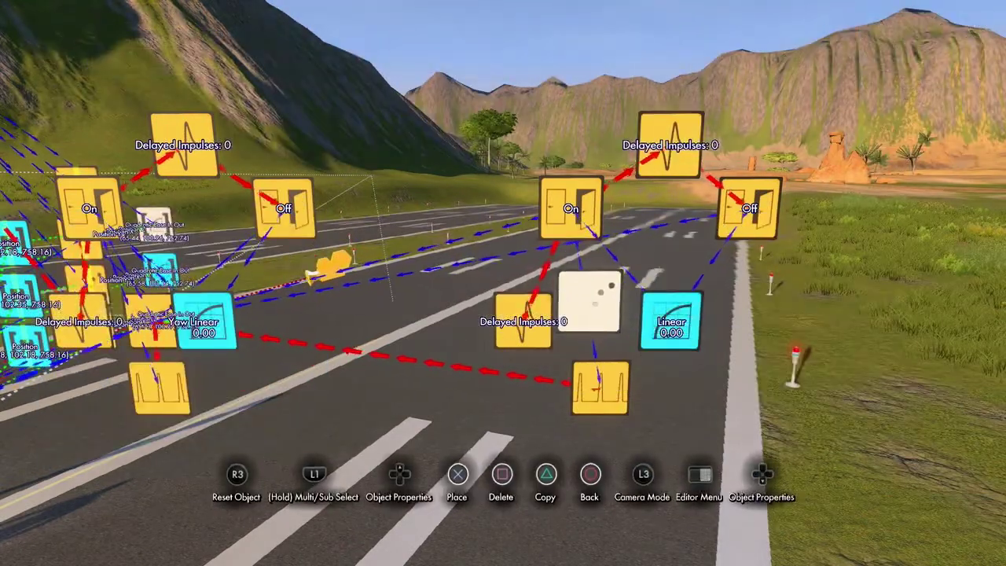
key(Down)
key(Down)
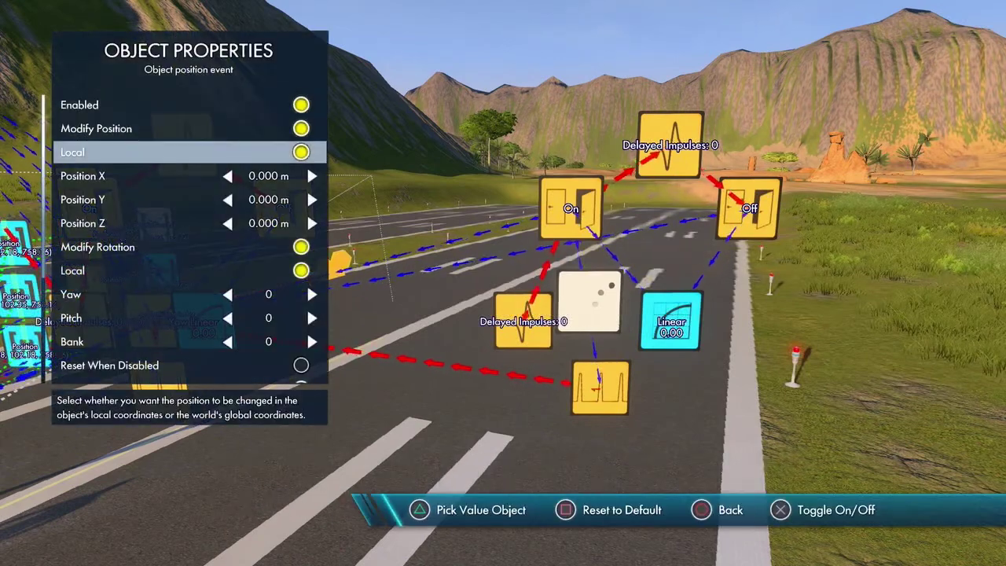
key(Down)
key(Down)
key(Down)
key(Down)
key(Down)
key(Down)
key(Down)
key(Down)
key(Down)
key(Down)
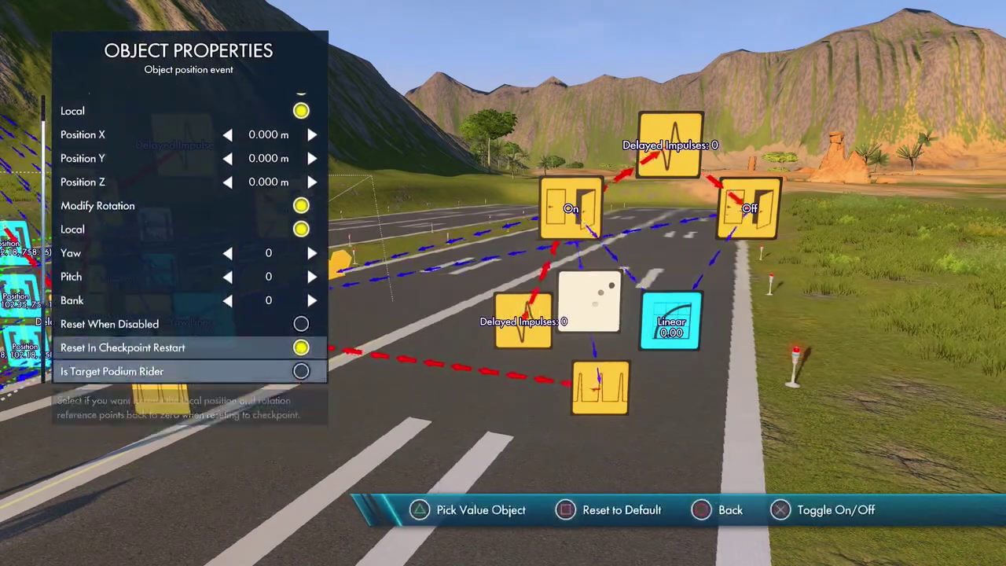
key(Down)
key(Down)
key(Return)
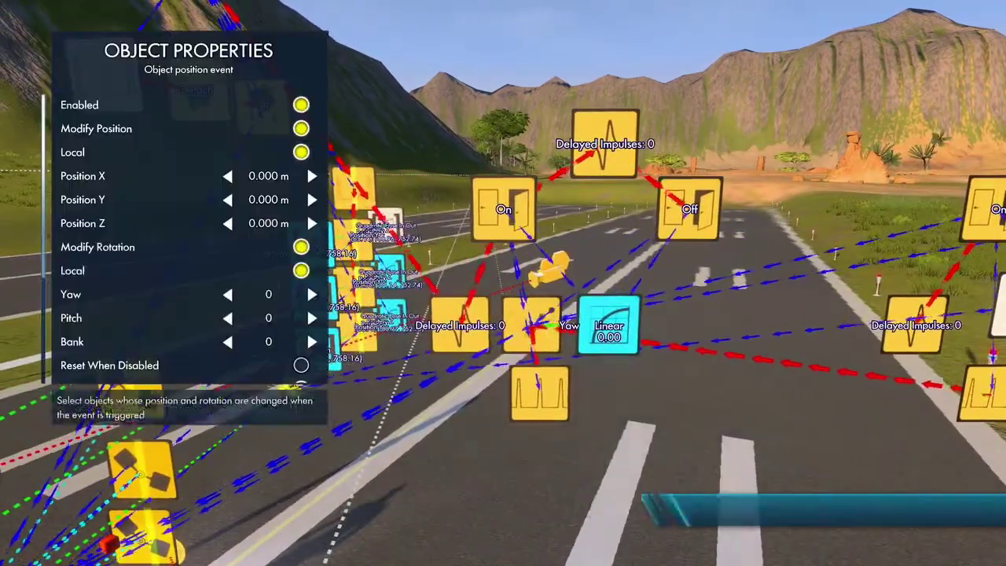
key(Escape)
key(Escape)
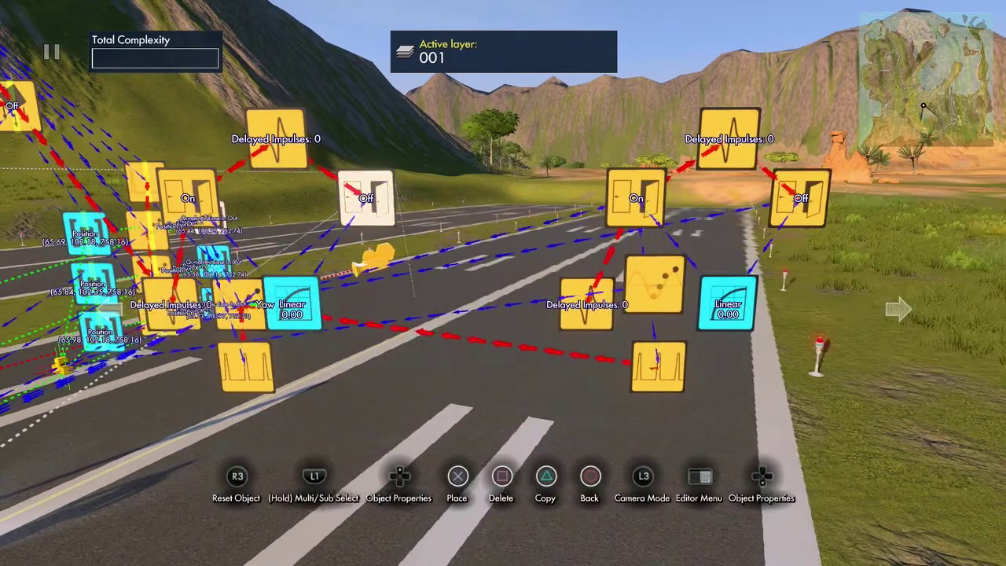
Target the copied On State event from the yaw group's Off State event and delete the copied Impulse delay filter below that On event
key(Up)
key(Down)
key(Down)
key(Down)
key(Down)
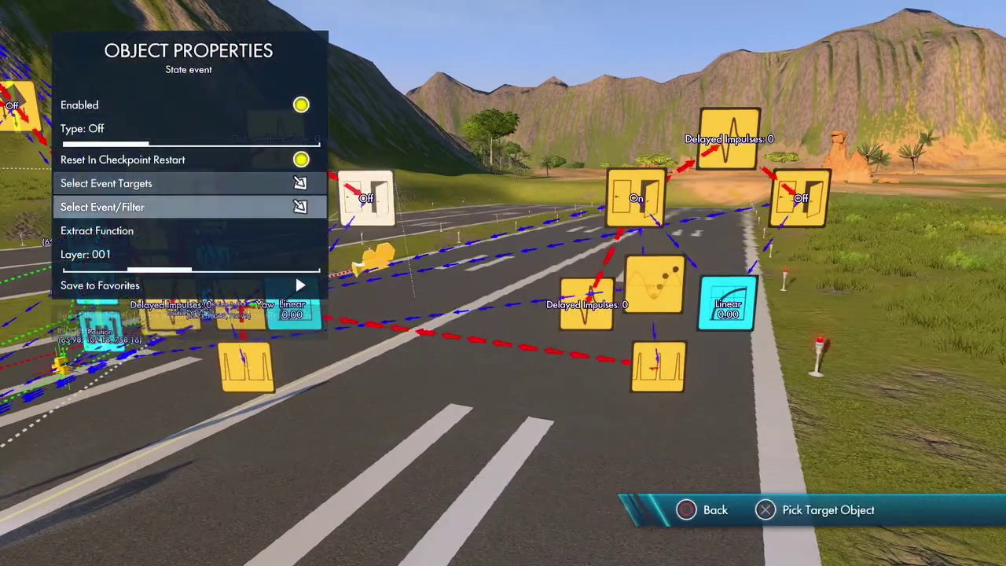
key(Return)
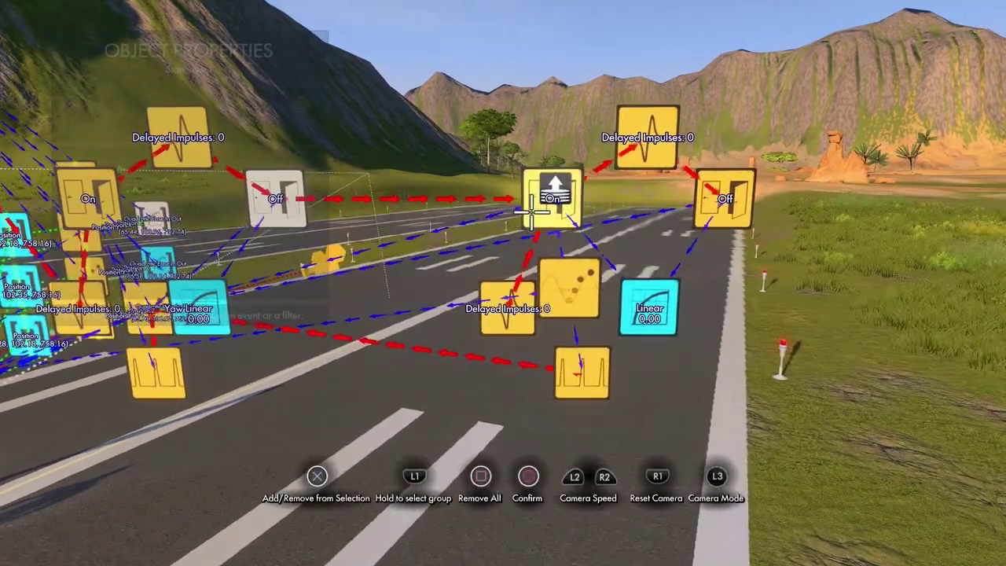
key(Return)
key(Escape)
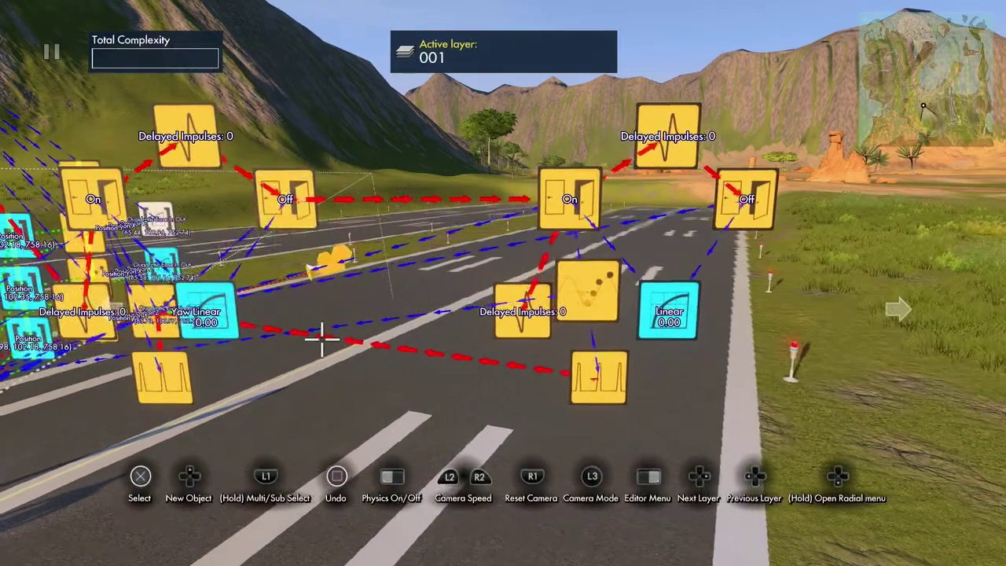
click(532, 312)
key(Delete)
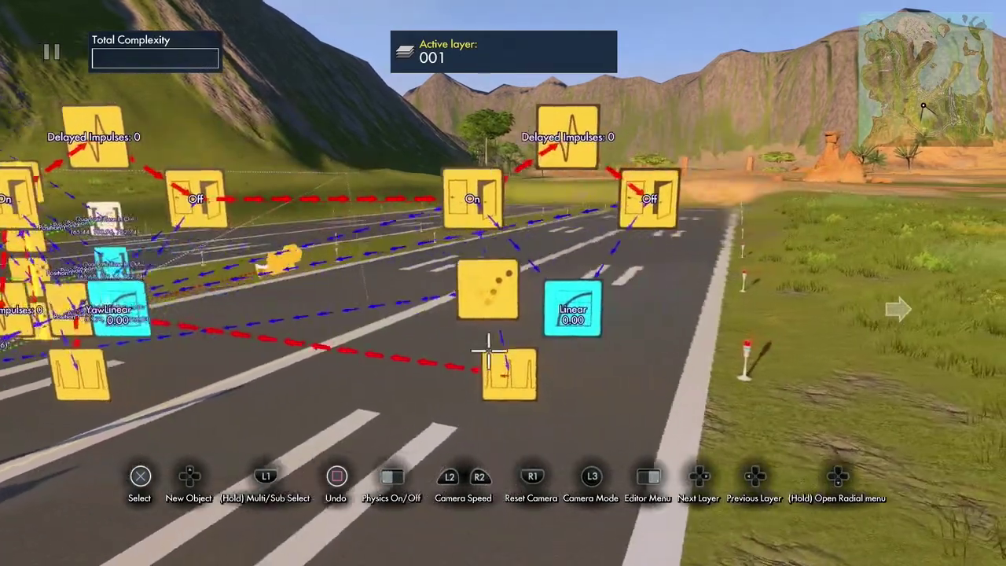
Retarget the copied Interval trigger from the yaw Object position event to the new Object position event above it
click(517, 385)
key(Down)
key(Down)
key(Down)
key(Down)
key(Down)
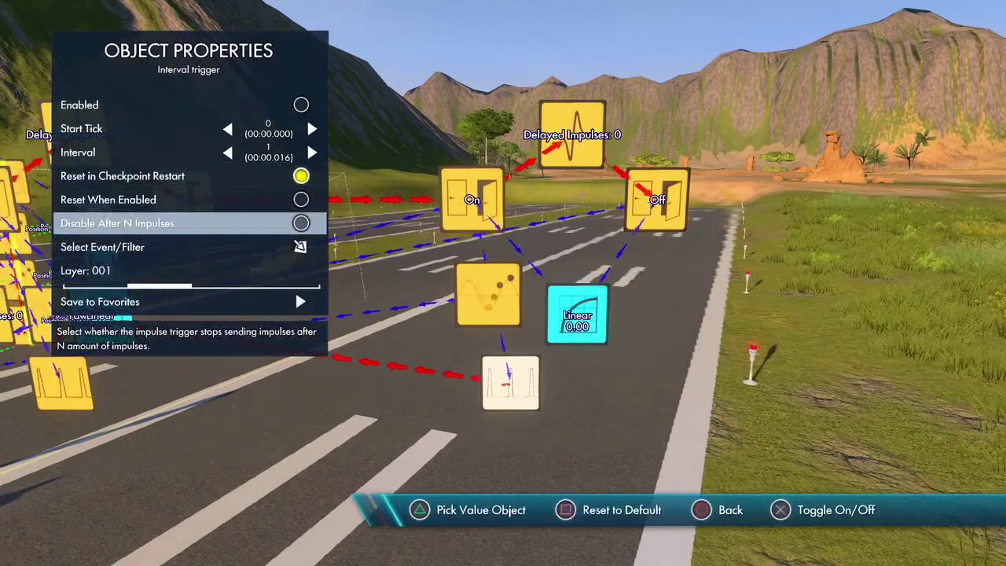
key(Down)
key(Return)
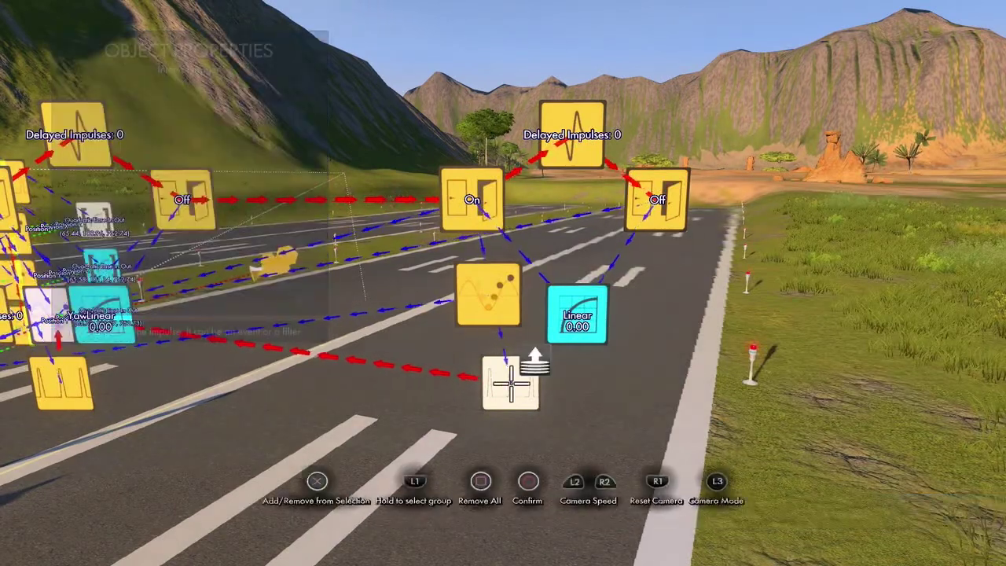
click(499, 305)
key(Escape)
key(Escape)
key(s)
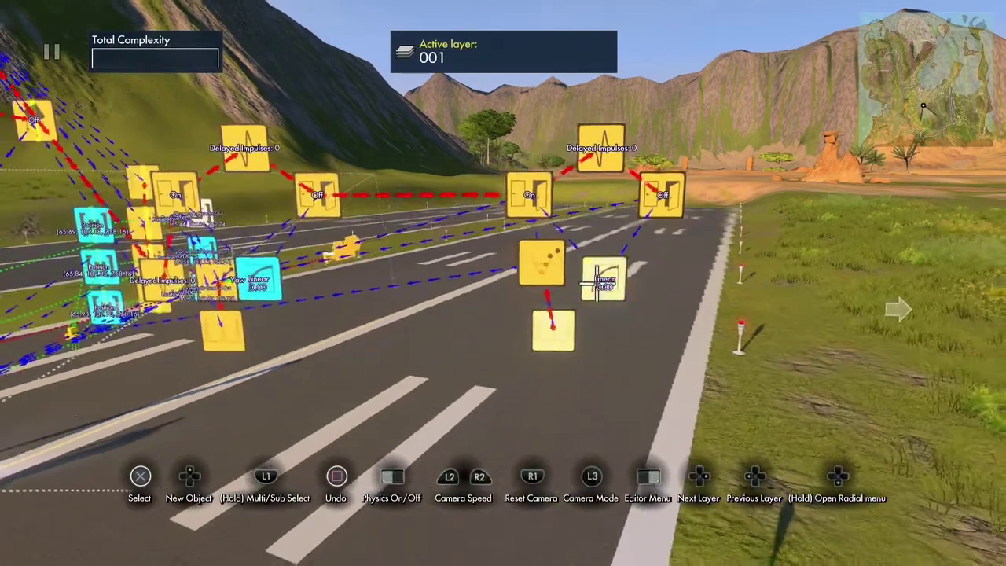
Link the new Object position event's Position X to the copied Linear curve data source
click(572, 267)
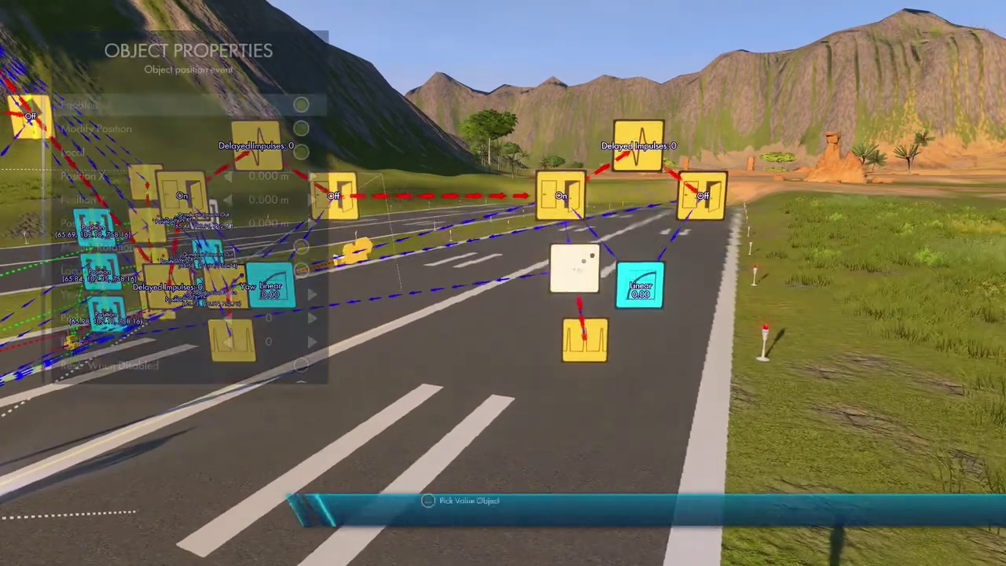
key(Down)
key(Down)
key(Down)
key(Return)
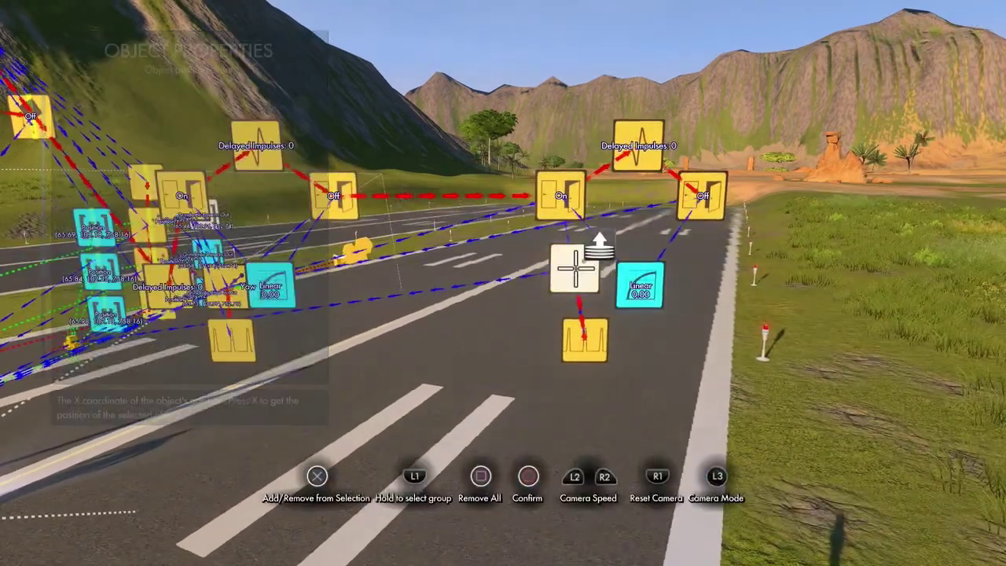
key(Return)
key(Escape)
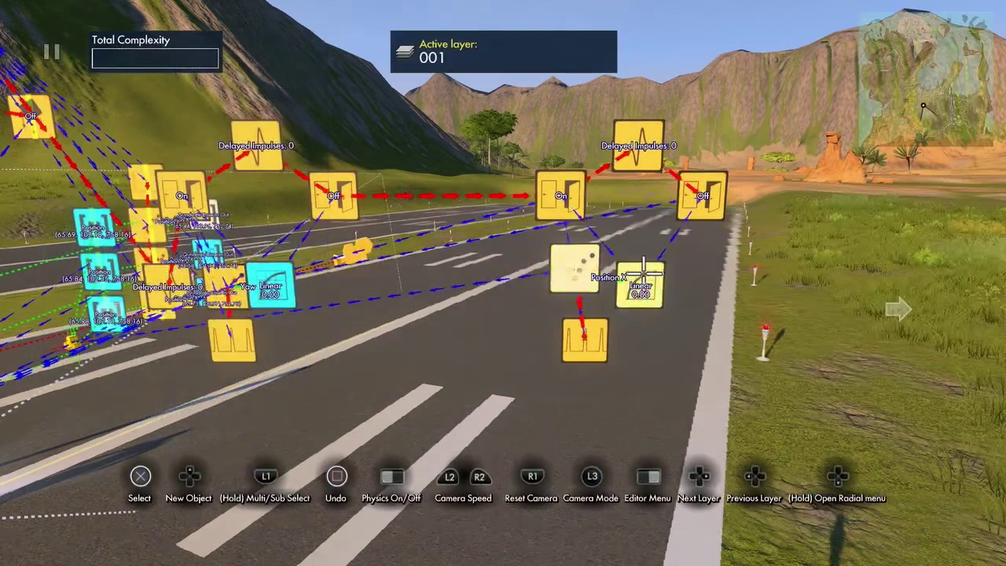
Set the Position X curve's End value to 4 and its curve type to Quadratic Ease In Out
key(Up)
key(Down)
key(Down)
key(Down)
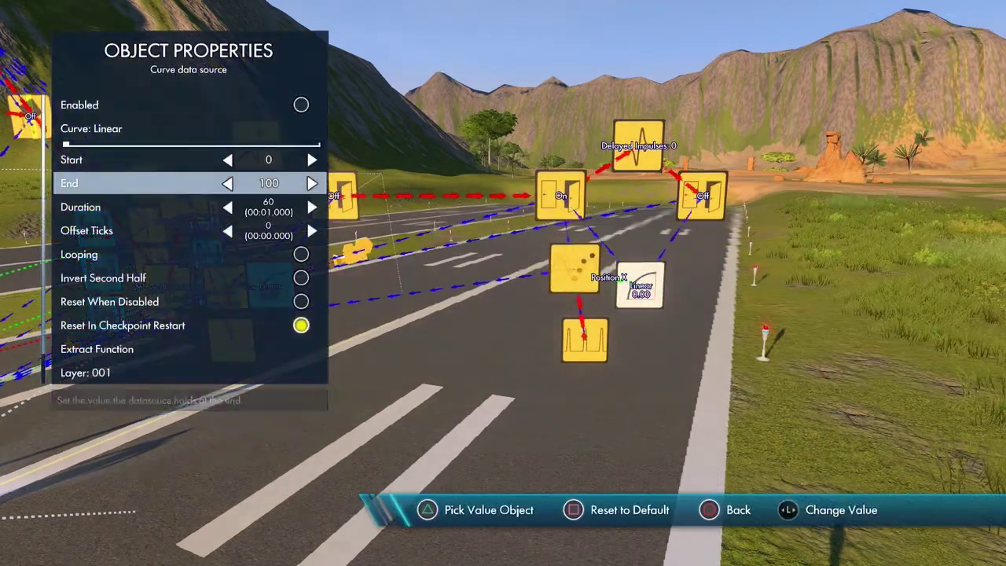
key(Left)
key(Left)
key(Left)
key(Left)
key(Left)
key(Left)
key(Left)
key(Left)
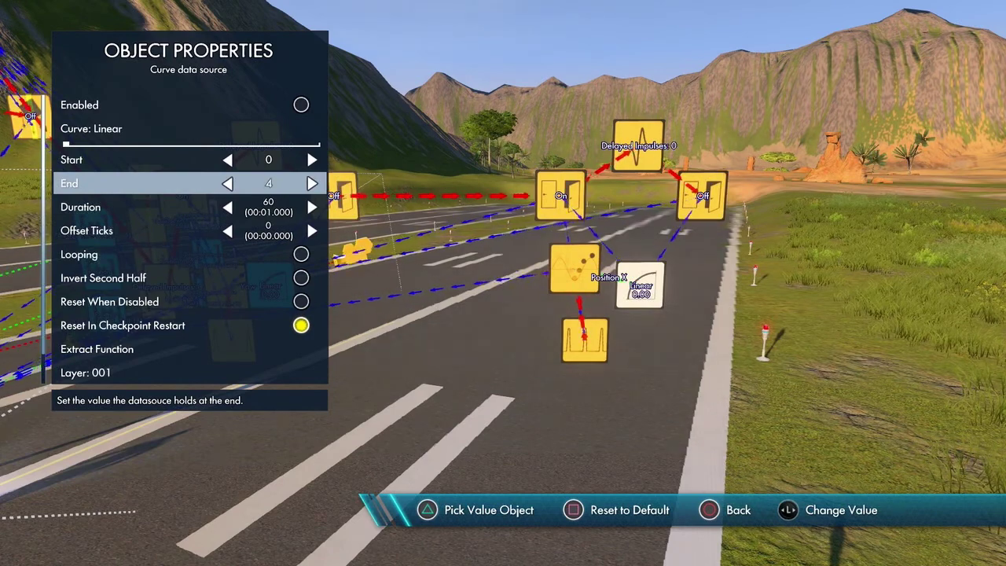
key(Up)
key(Up)
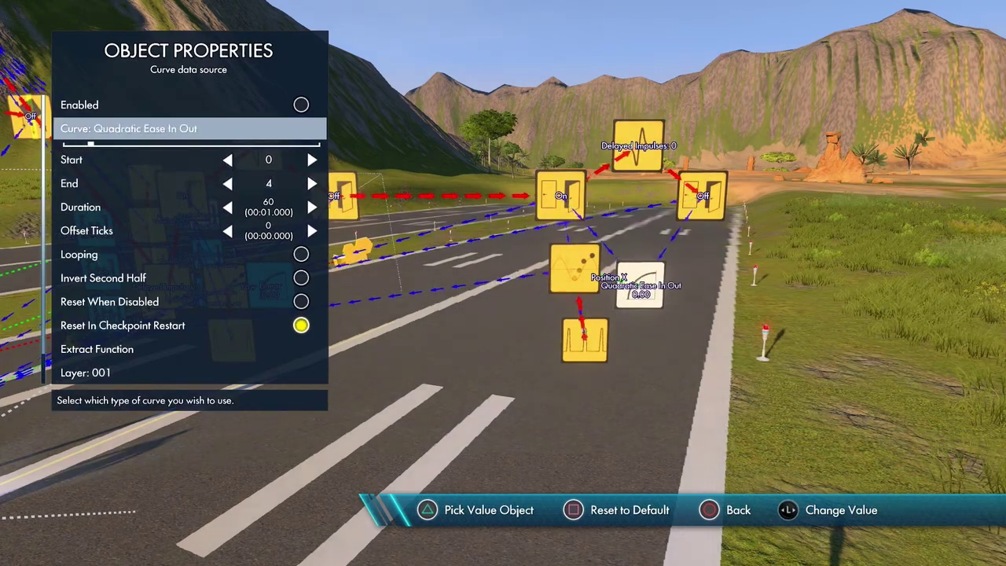
key(Escape)
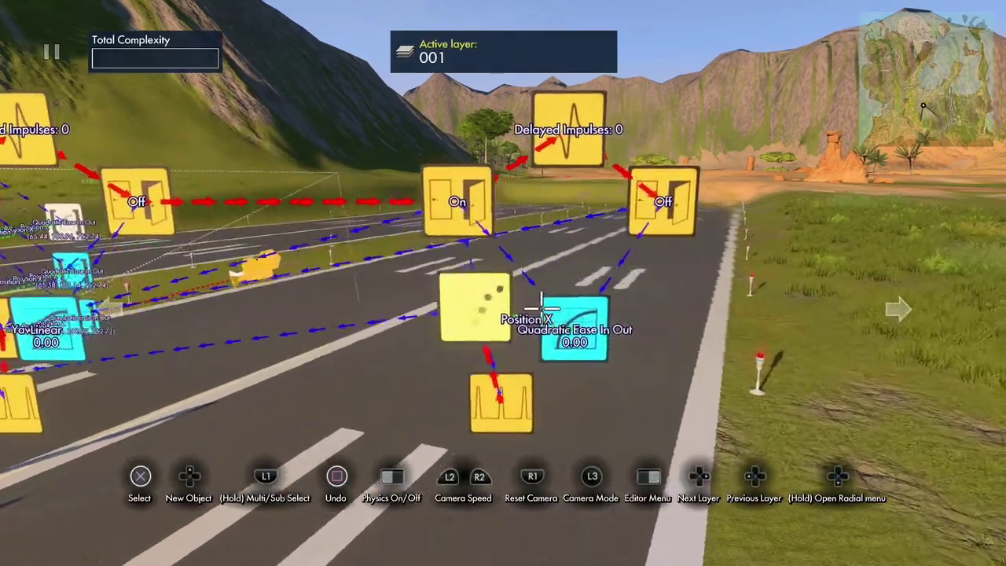
click(543, 330)
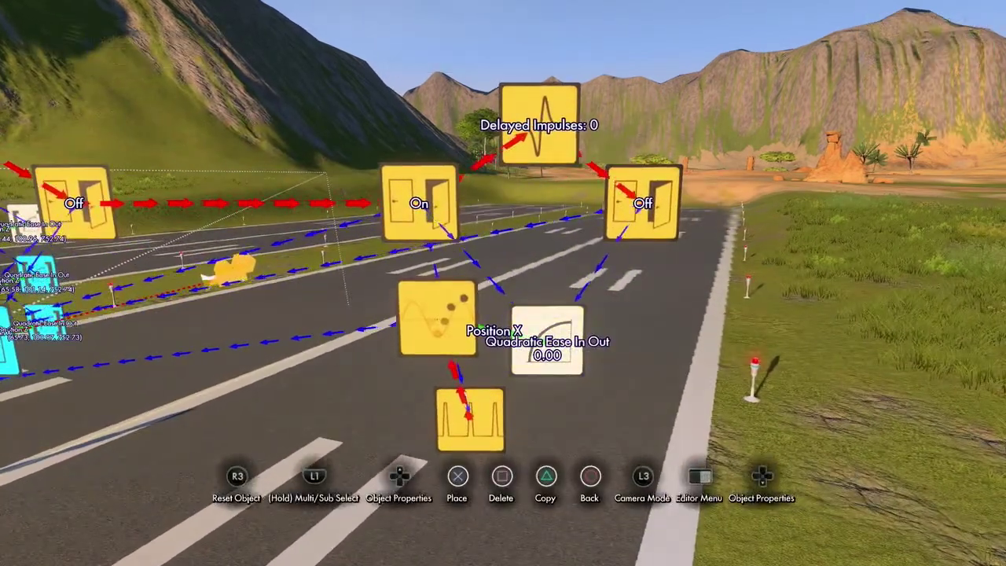
key(Return)
key(Escape)
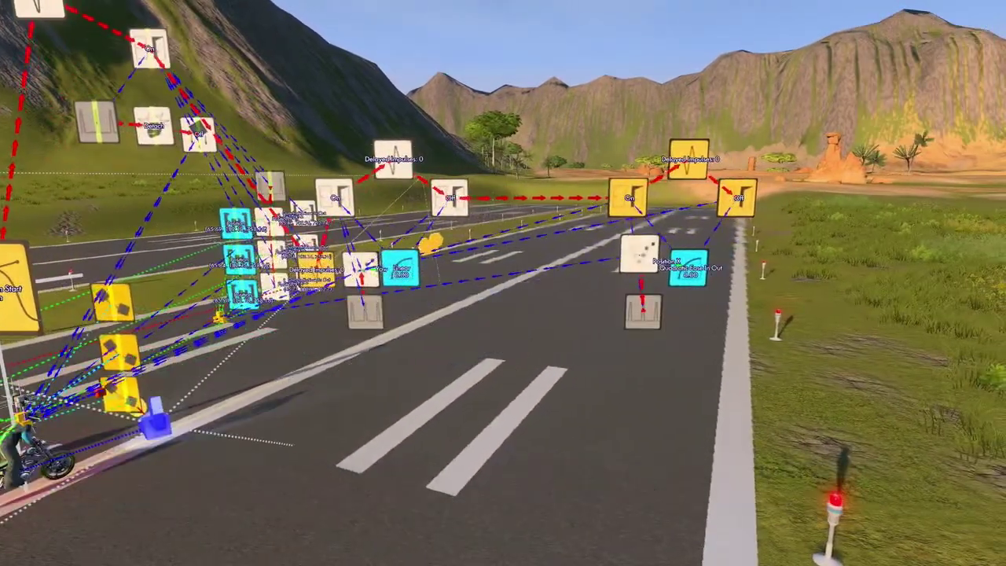
Add an Off State event beyond the Position X group and set its event targets to the stacked joint objects beside the rider
key(Tab)
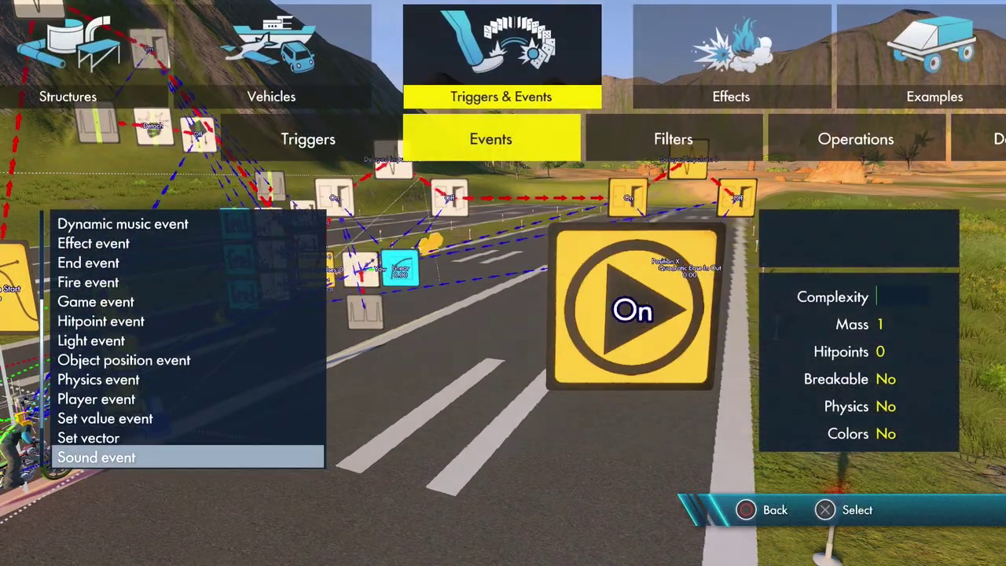
key(Return)
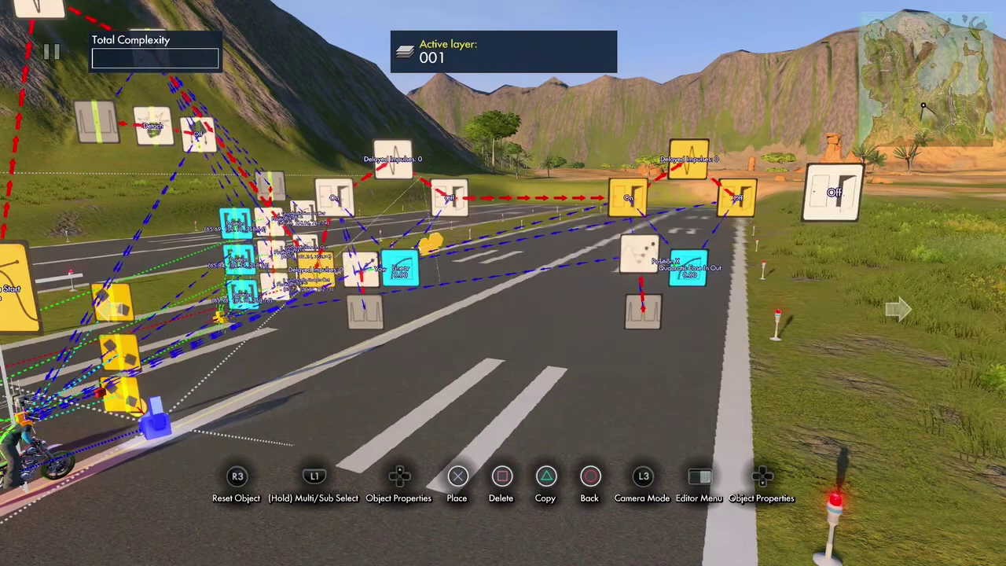
key(Return)
key(Return)
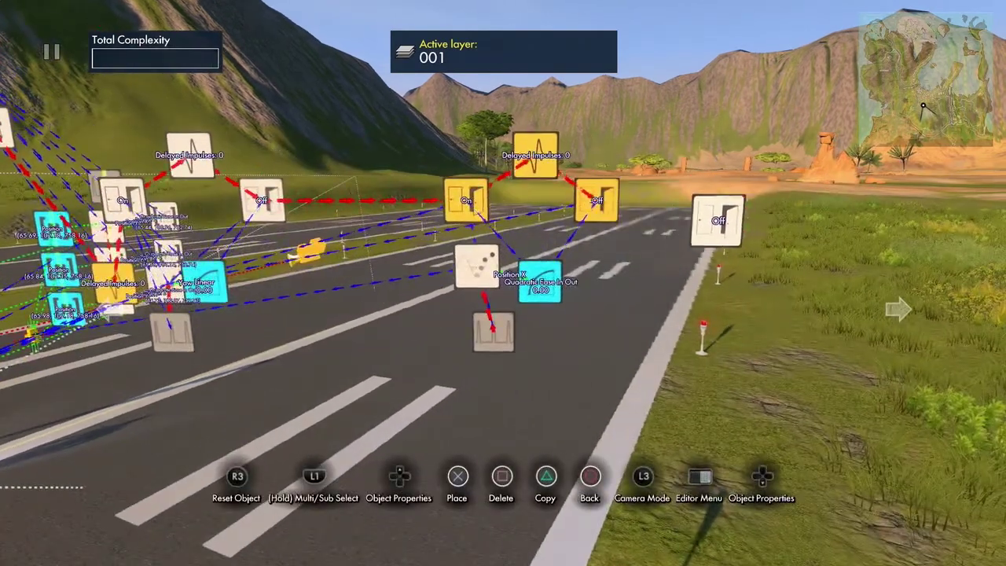
key(Up)
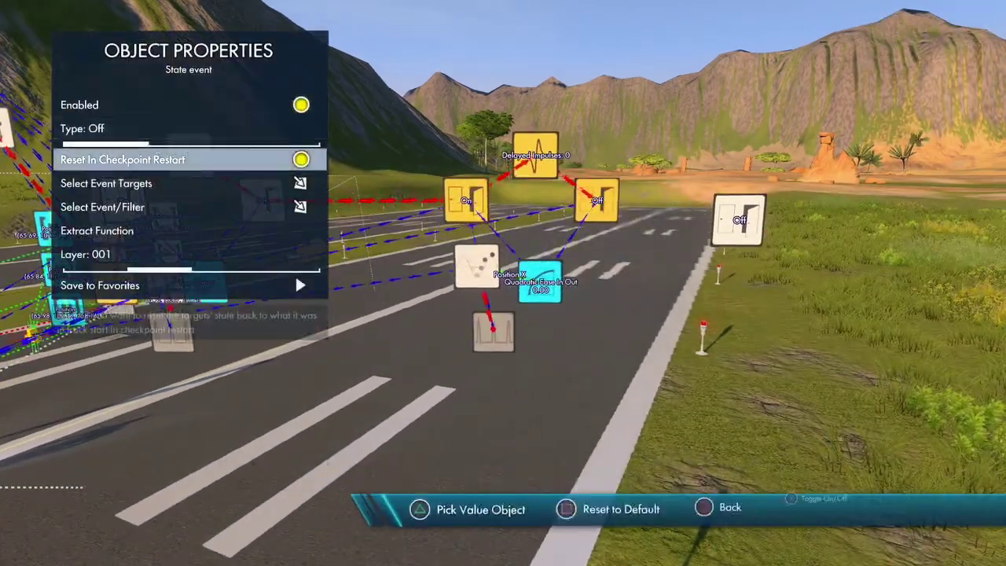
key(Down)
key(Return)
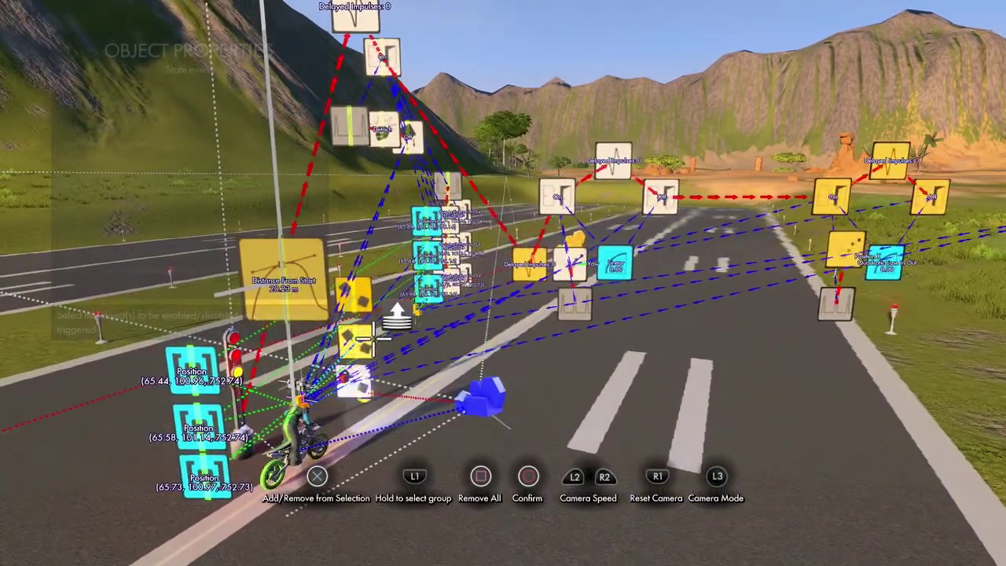
key(Return)
key(Escape)
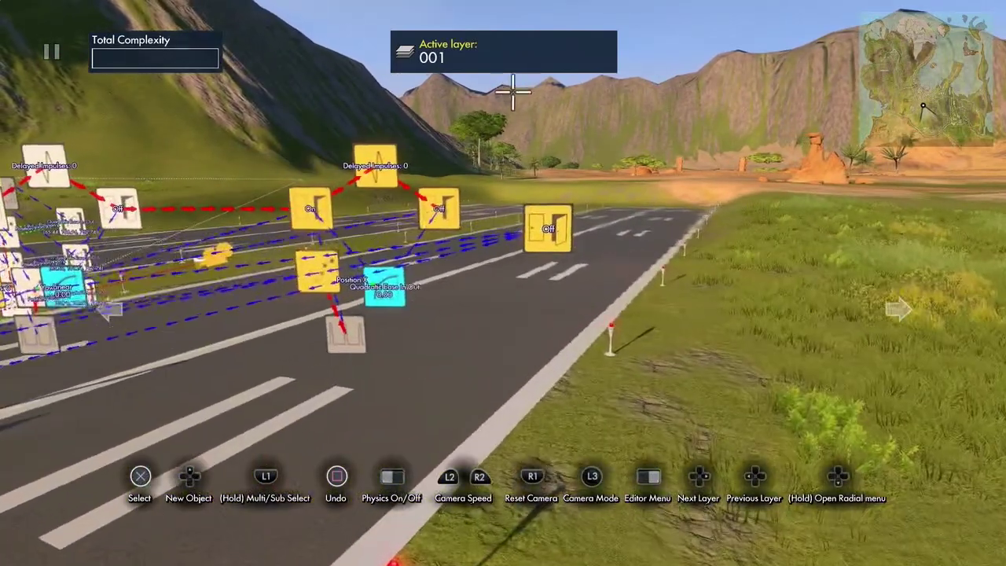
Target the newly added Off State event from the Position X group's Off State event
click(497, 209)
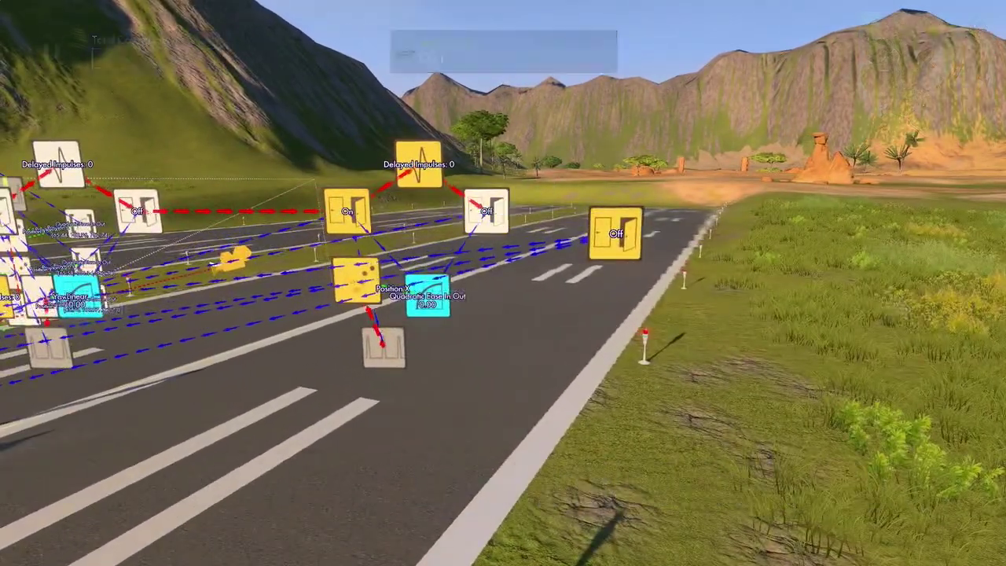
key(Down)
key(Down)
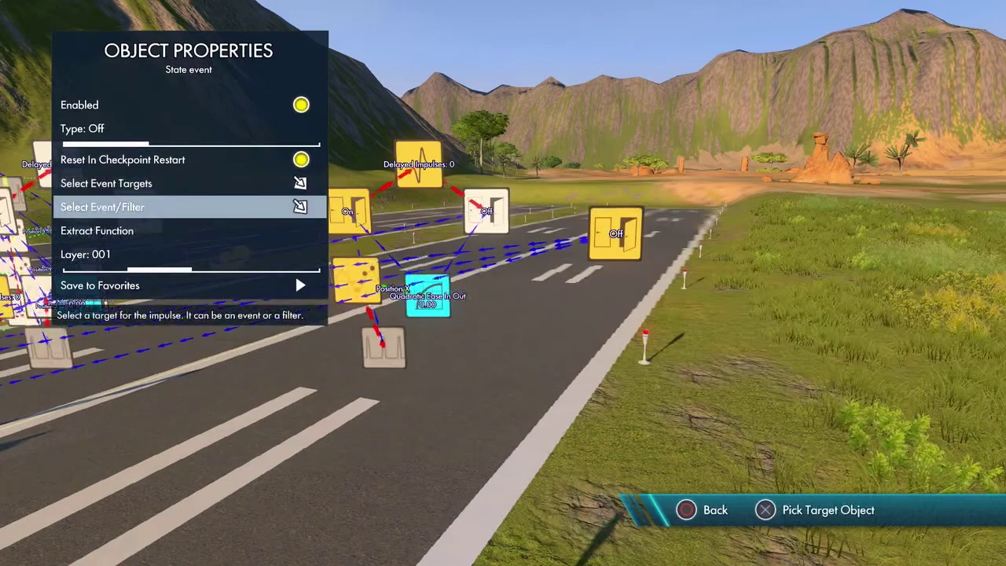
key(Return)
key(Return)
key(Escape)
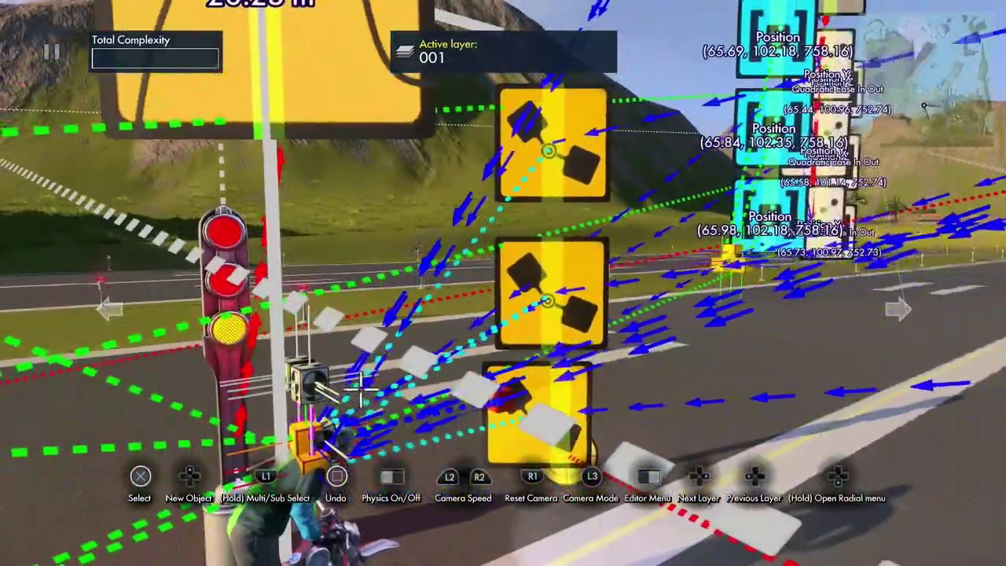
Reposition the first checkered boxes floating around the rider's head, lowering them toward the rider's shoulders
click(312, 383)
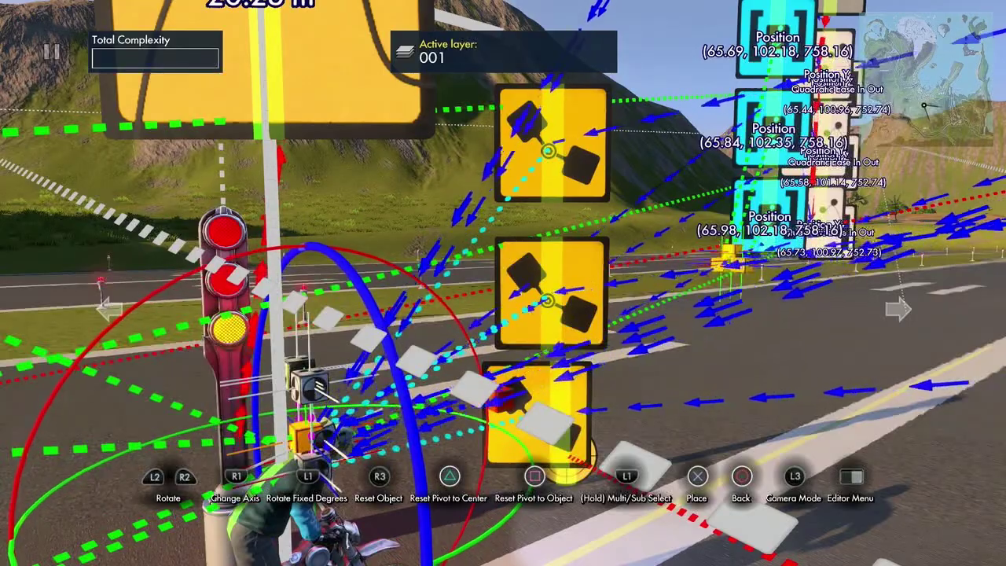
key(Escape)
key(Return)
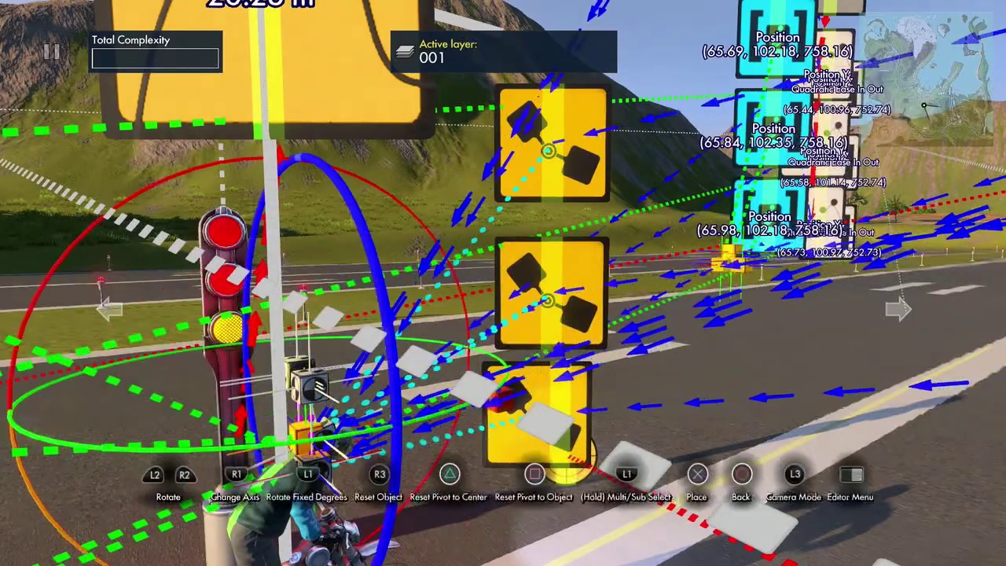
key(Escape)
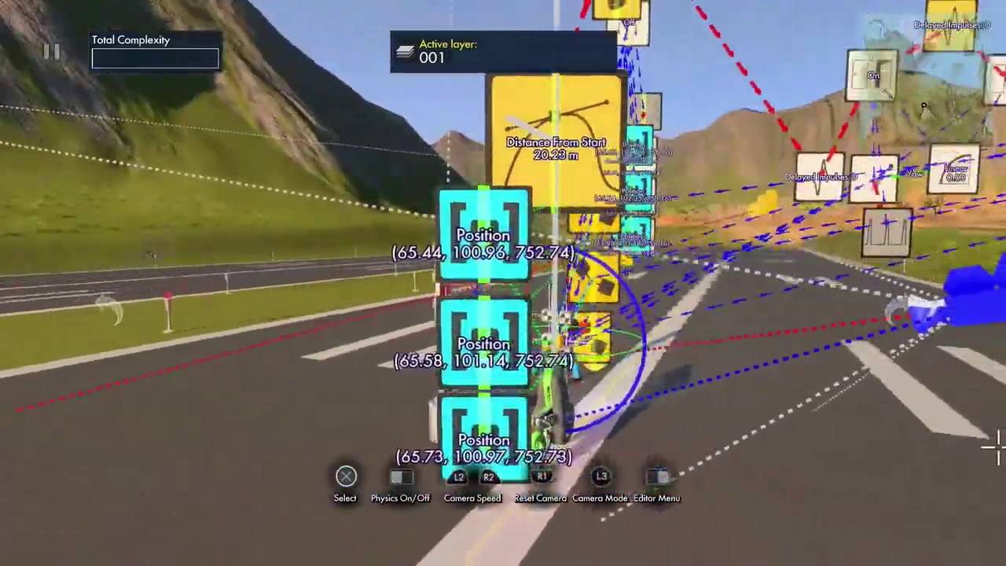
key(Return)
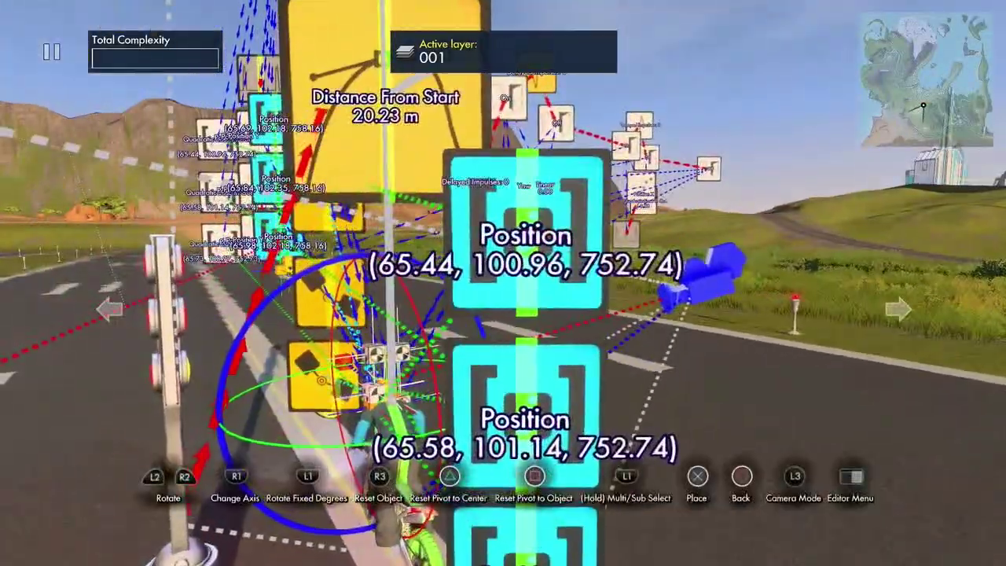
key(Escape)
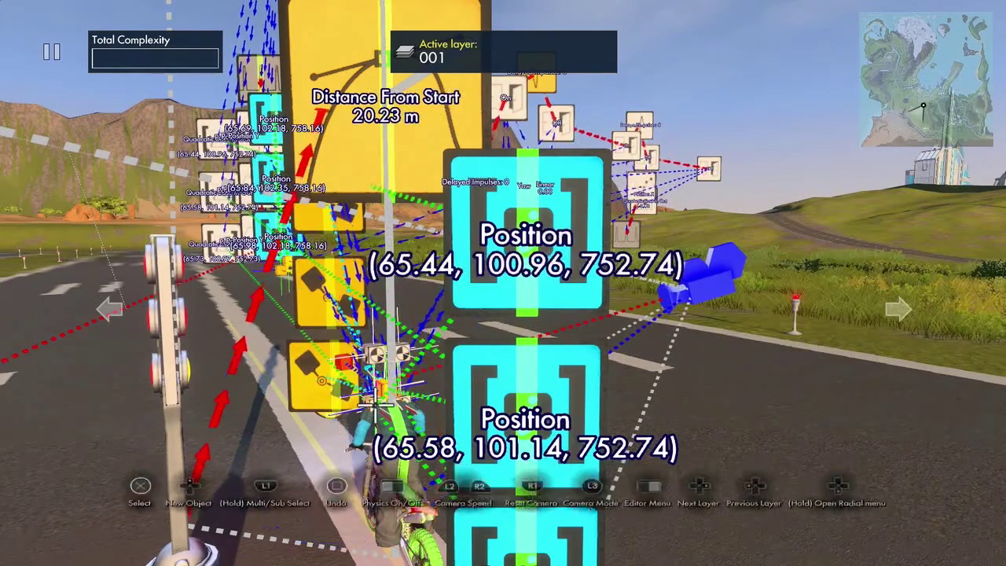
Lower the remaining checkered boxes above the rider's head so that they sit beside the rider's shoulders
key(Return)
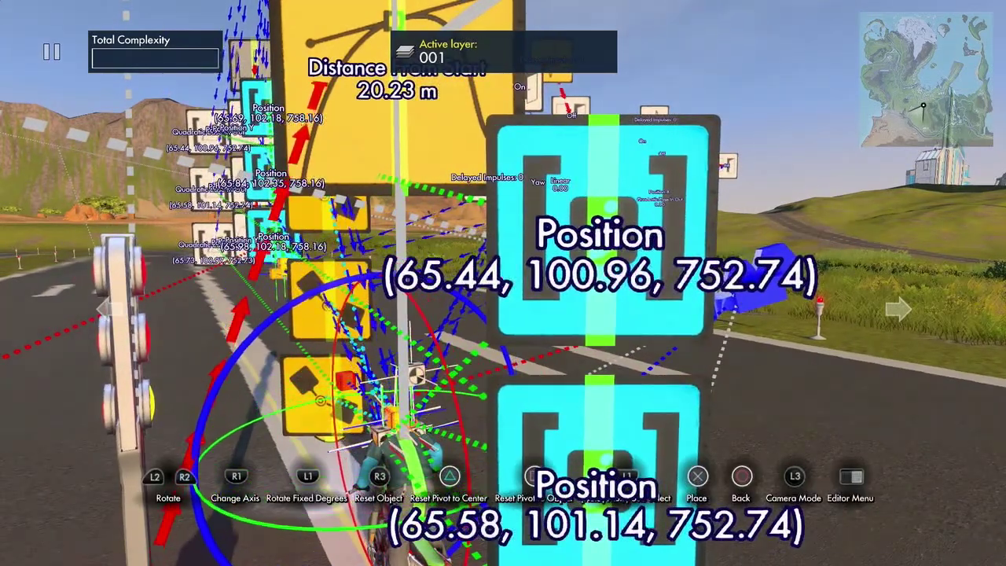
key(Escape)
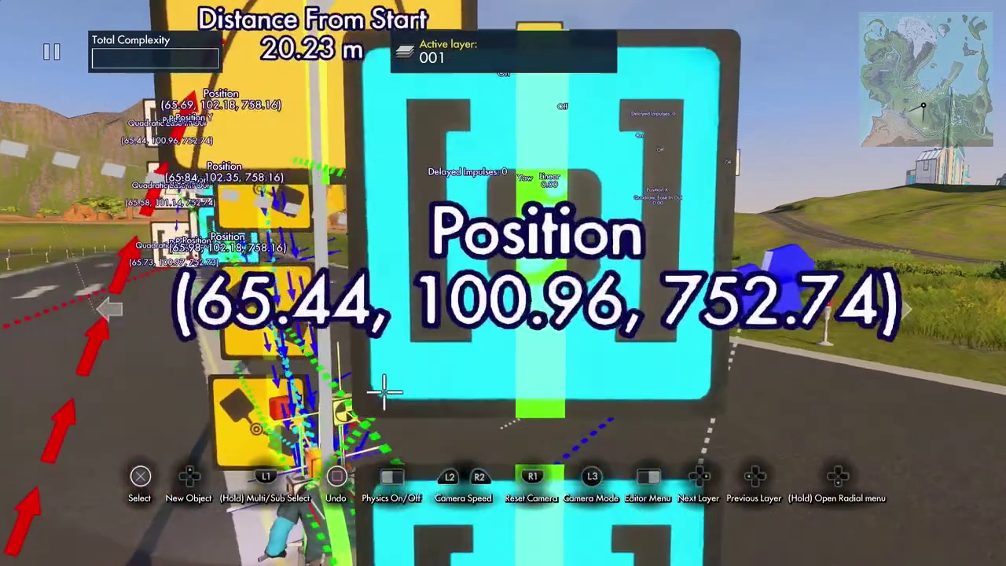
key(Return)
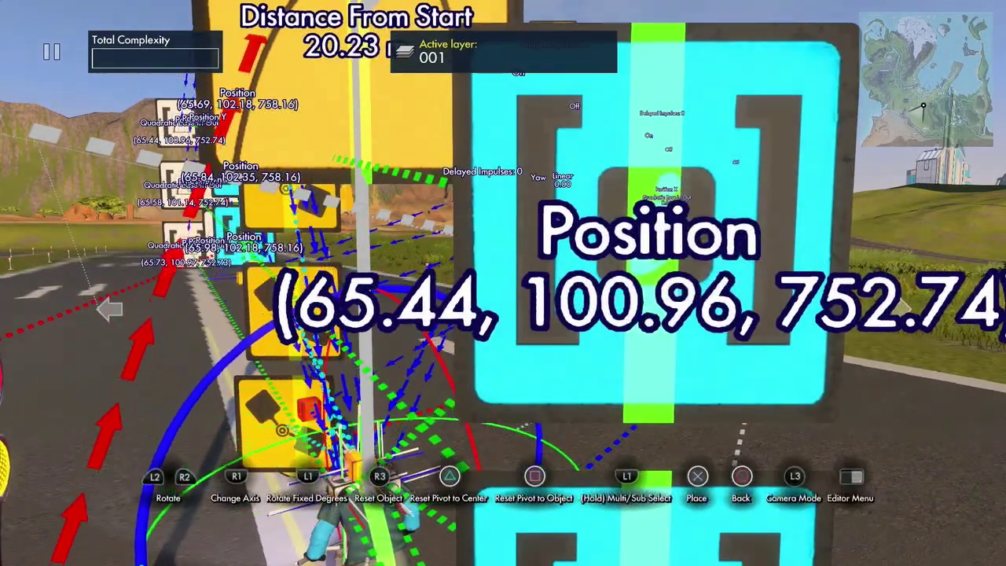
key(Escape)
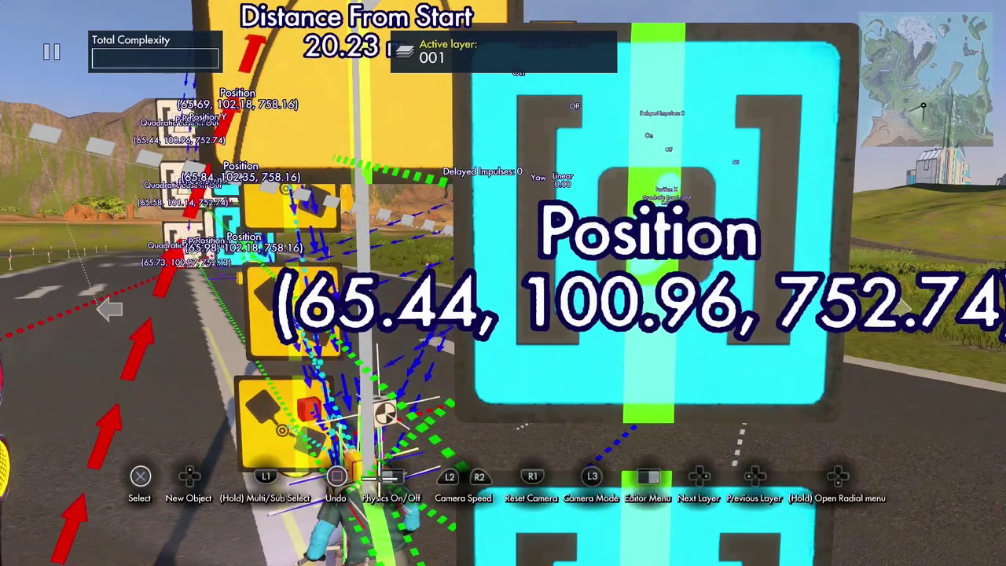
key(shift)
key(Return)
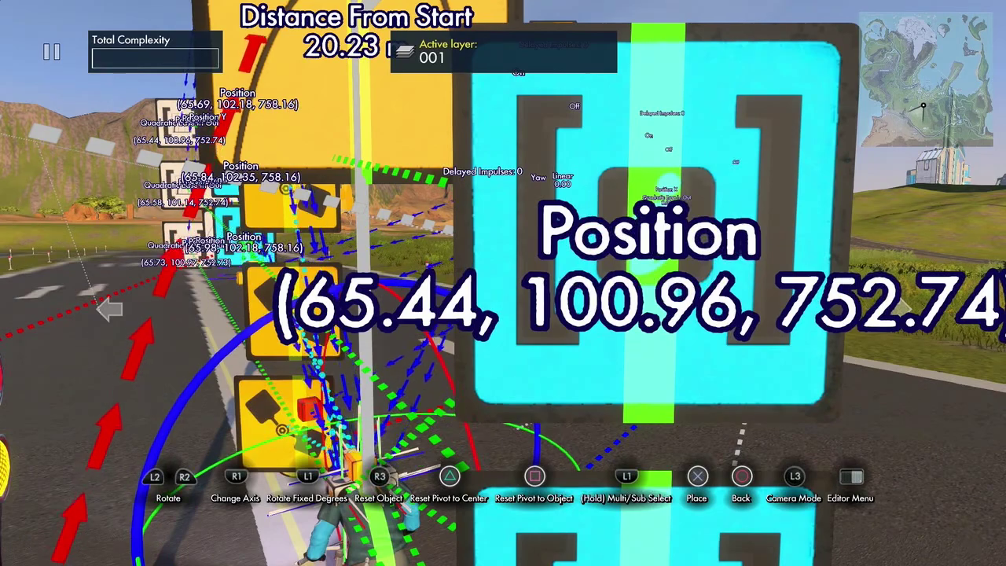
key(Escape)
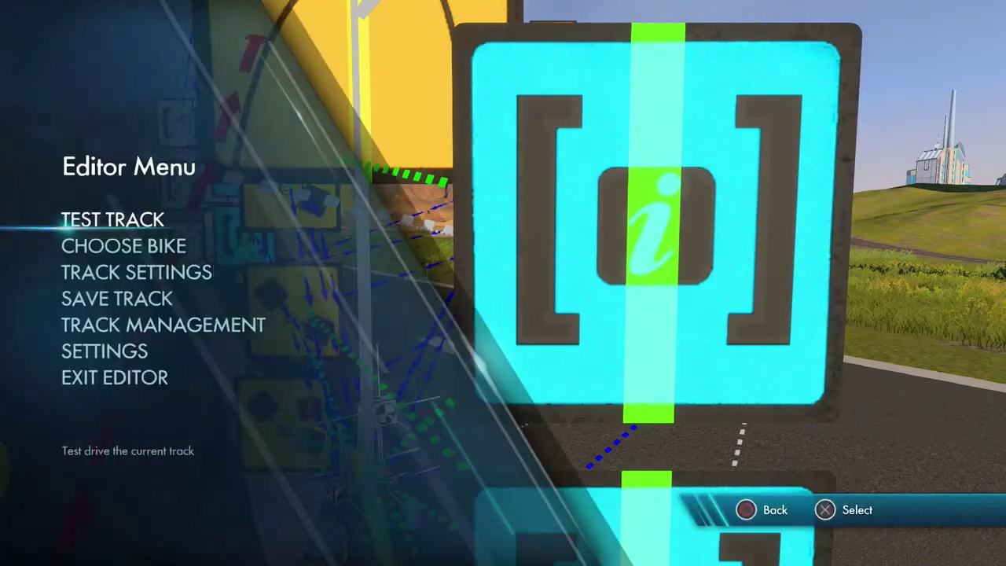
key(Escape)
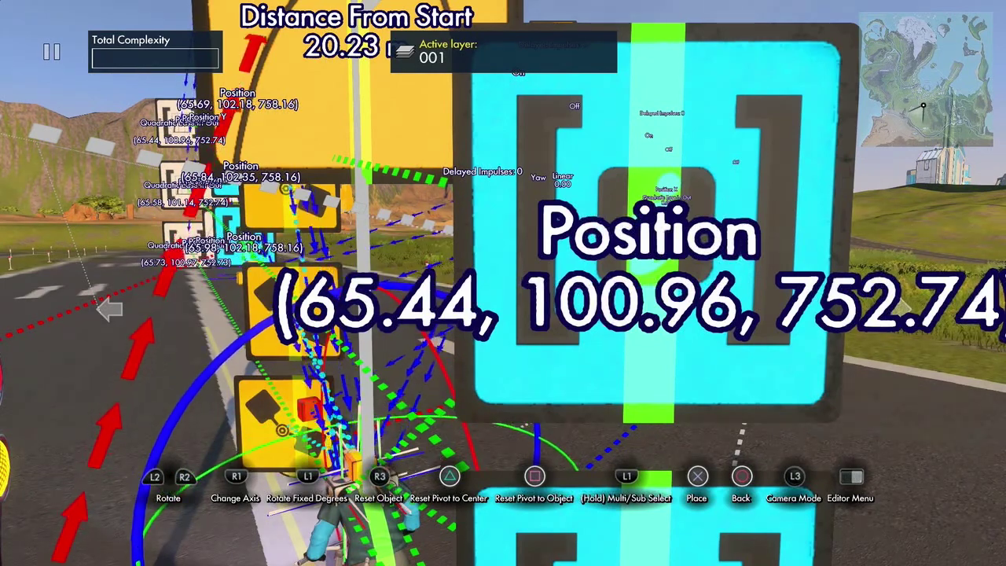
key(Escape)
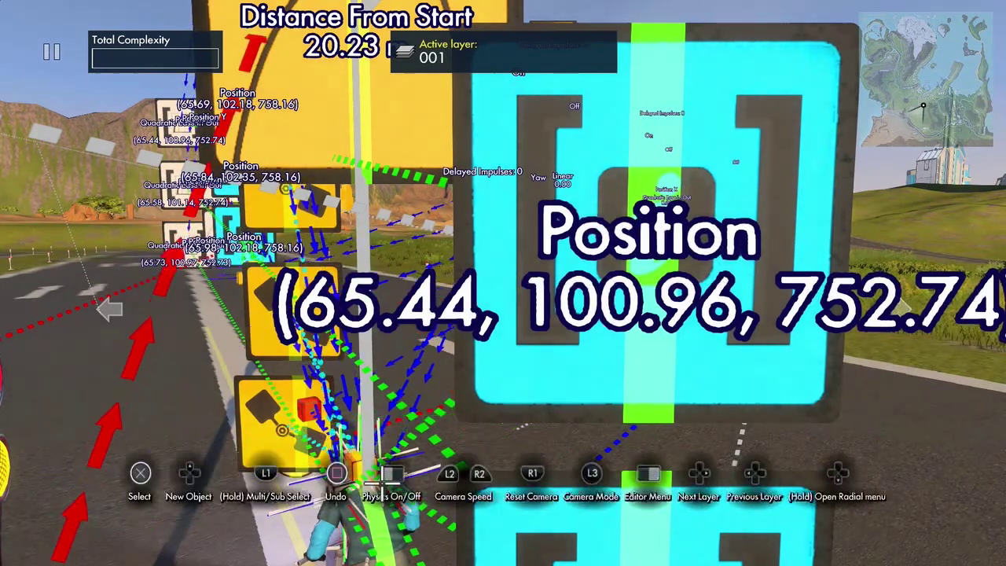
Start a test drive of the current track from the rider's starting position
key(n)
key(Escape)
key(Escape)
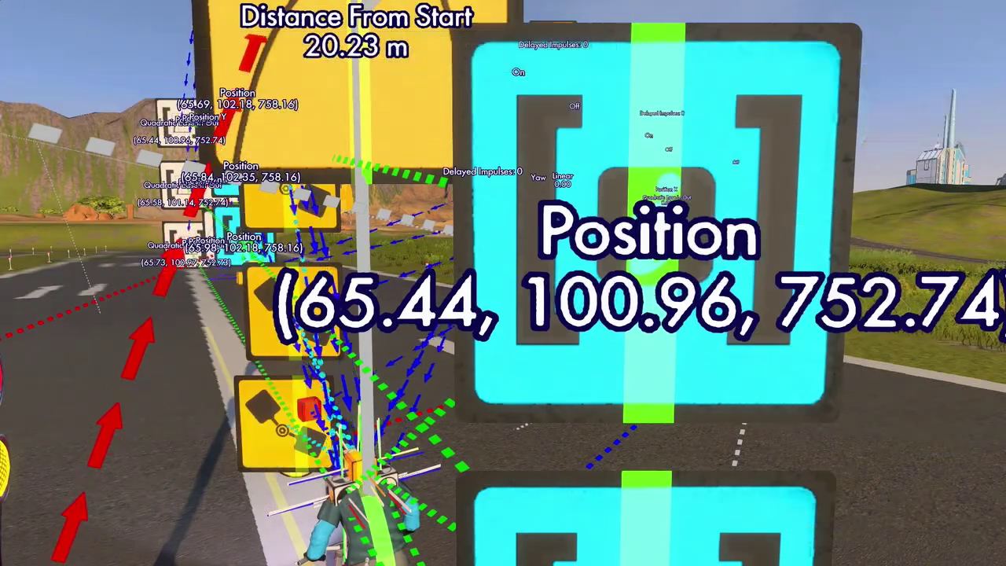
key(Escape)
key(Return)
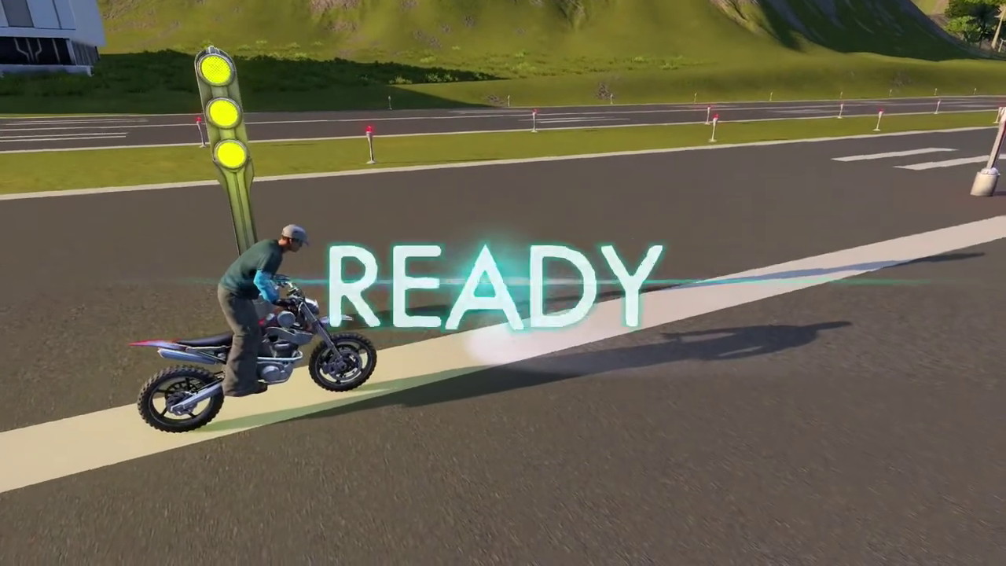